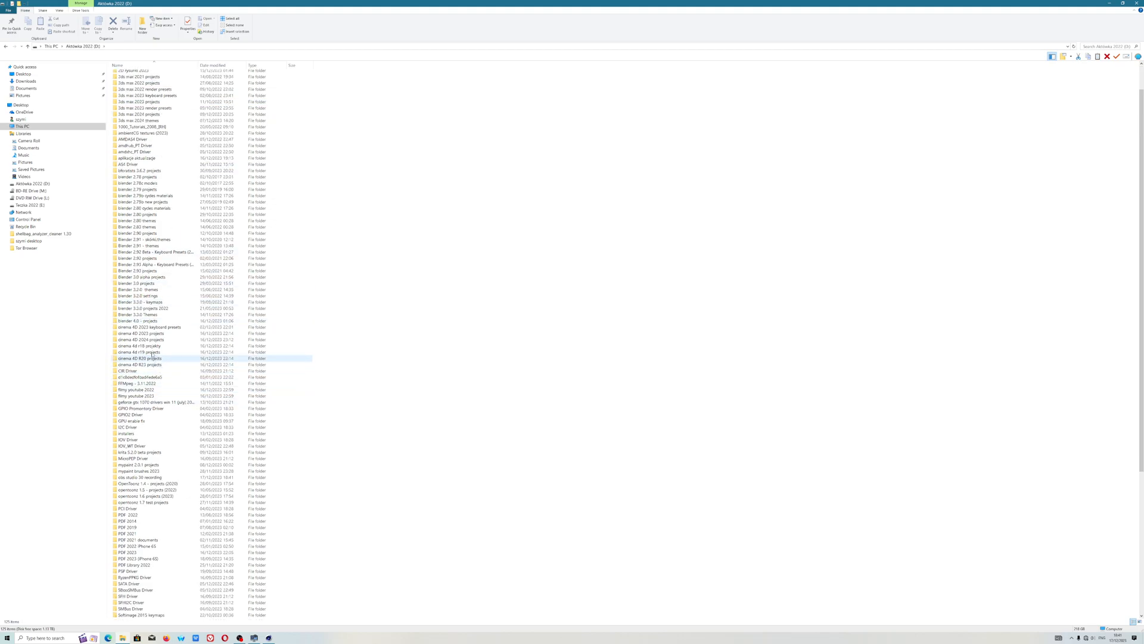
# - Open the cinema 4D 2024 projects folder and re-sort its files
pyautogui.doubleClick(179, 339)
pyautogui.rightClick(406, 211)
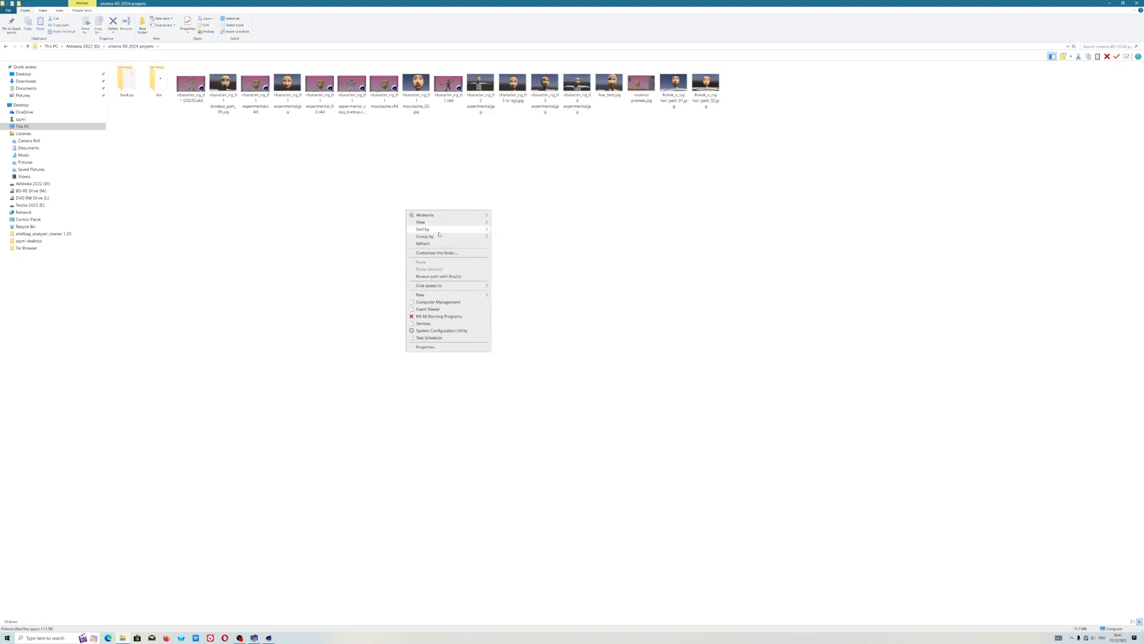
pyautogui.moveTo(439, 229)
pyautogui.click(505, 237)
# - View the v_ray hair_part_01 render enlarged, inspect the moustache hair up close, and close the image
pyautogui.doubleClick(224, 89)
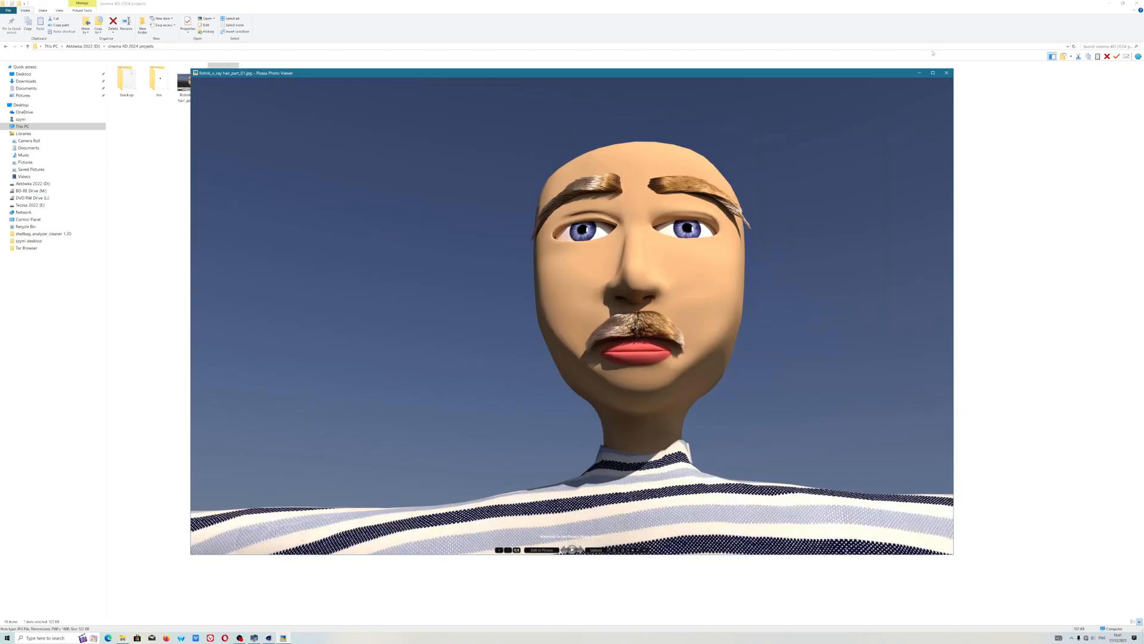
pyautogui.click(933, 73)
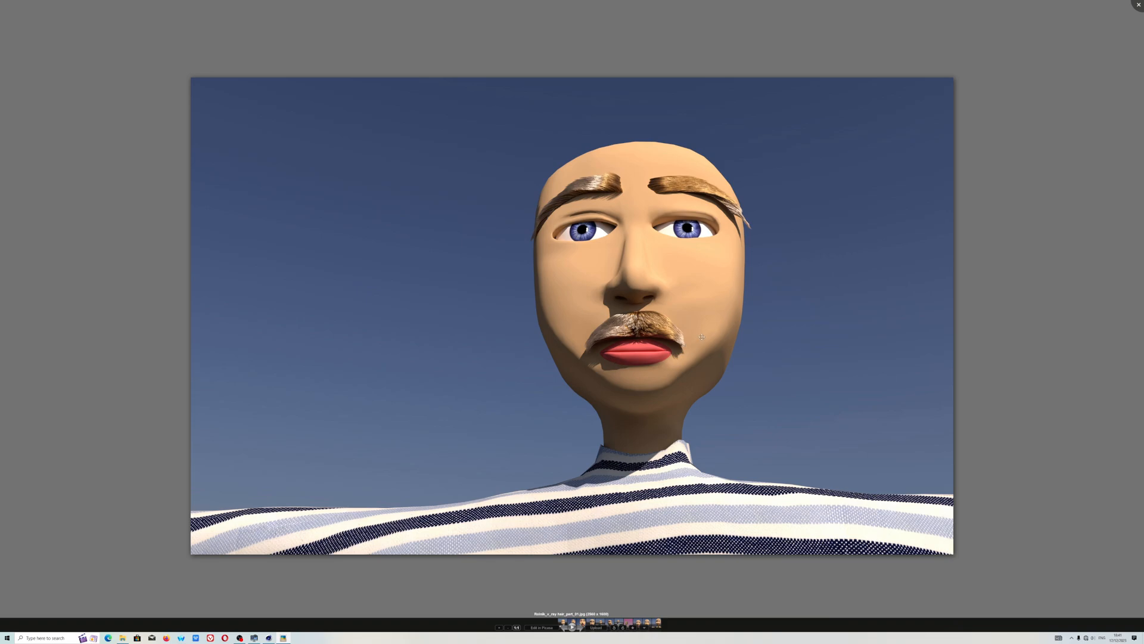
pyautogui.scroll(5, 657, 330)
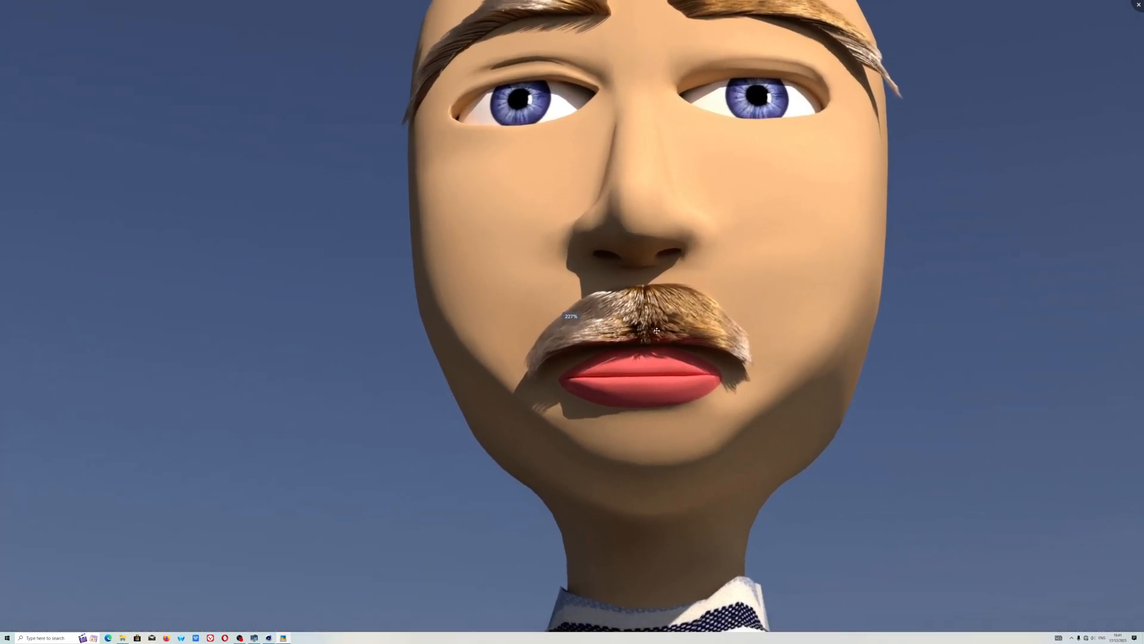
pyautogui.scroll(-5, 656, 331)
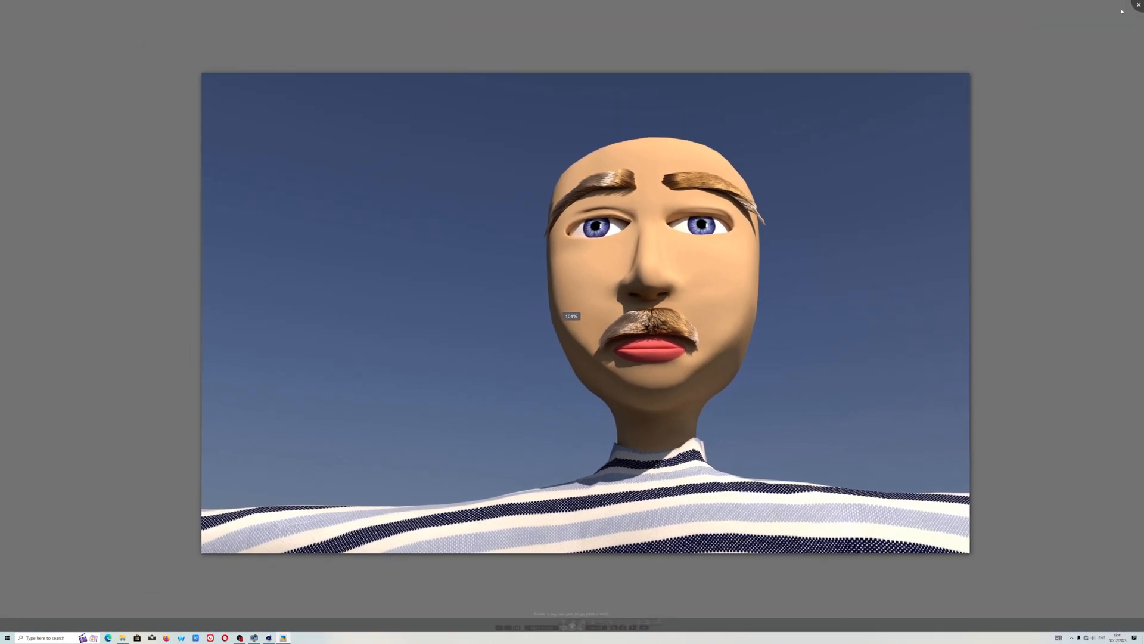
pyautogui.click(1138, 6)
# - View the v_ray hair_part_02 render, inspect the moustache and eyebrows up close, close it, and return to the Cinema 4D scene
pyautogui.doubleClick(193, 94)
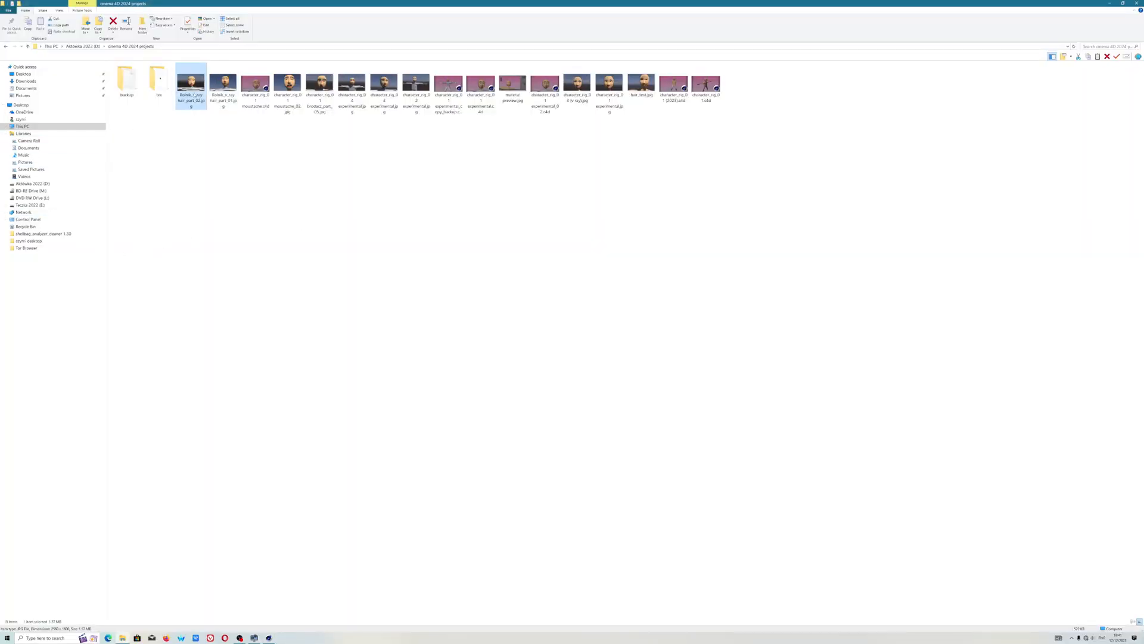
pyautogui.scroll(7, 572, 310)
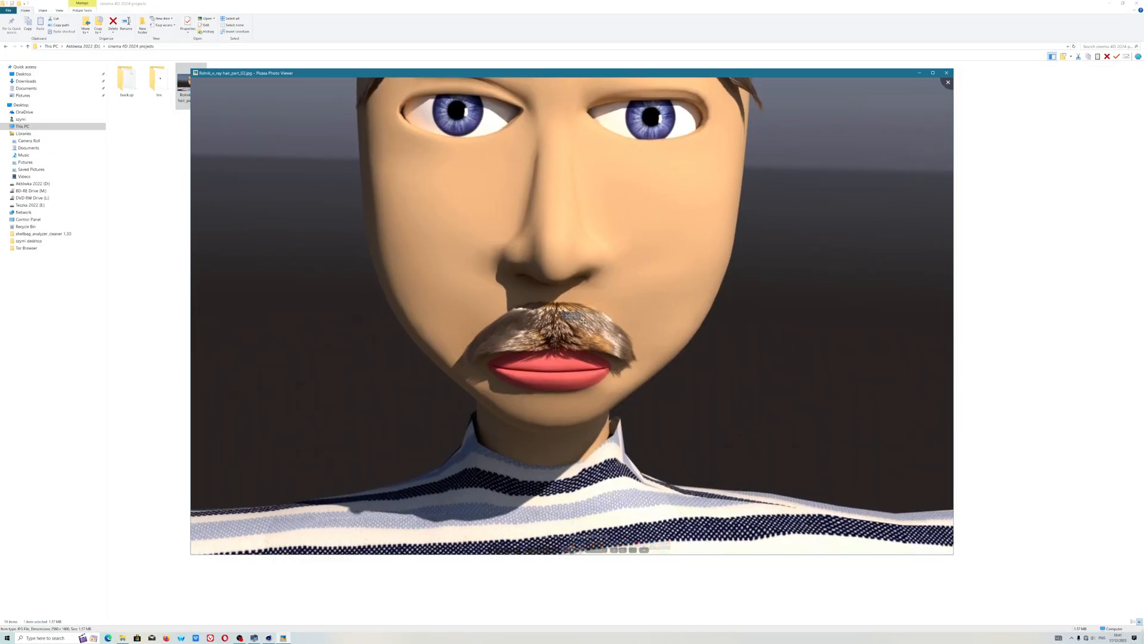
pyautogui.moveTo(583, 322); pyautogui.dragTo(575, 392)
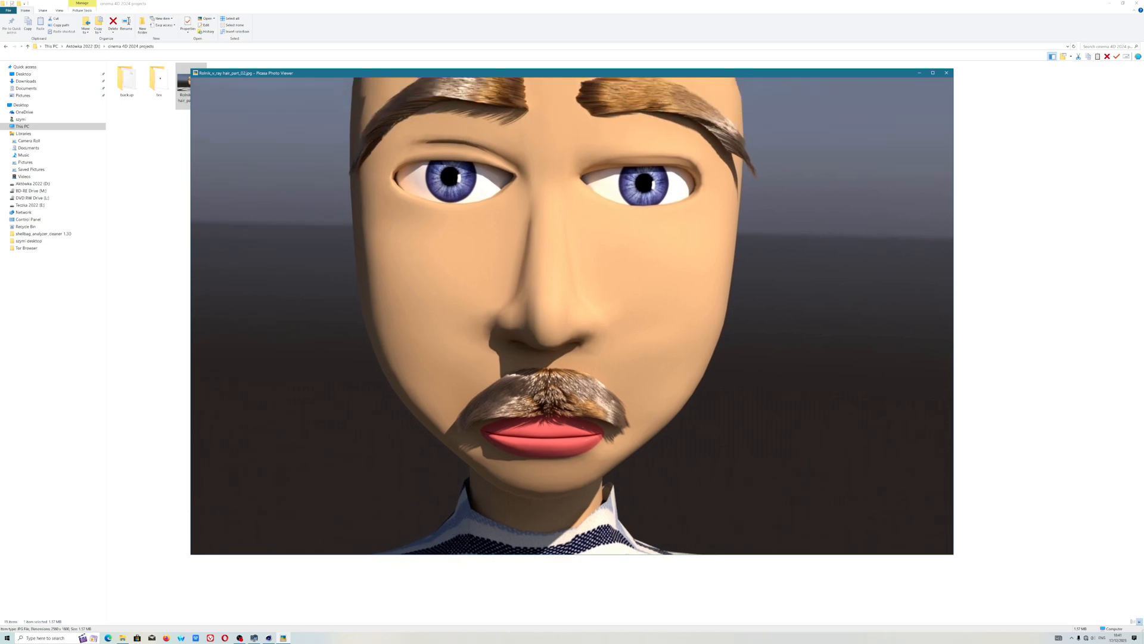
pyautogui.scroll(-4, 575, 394)
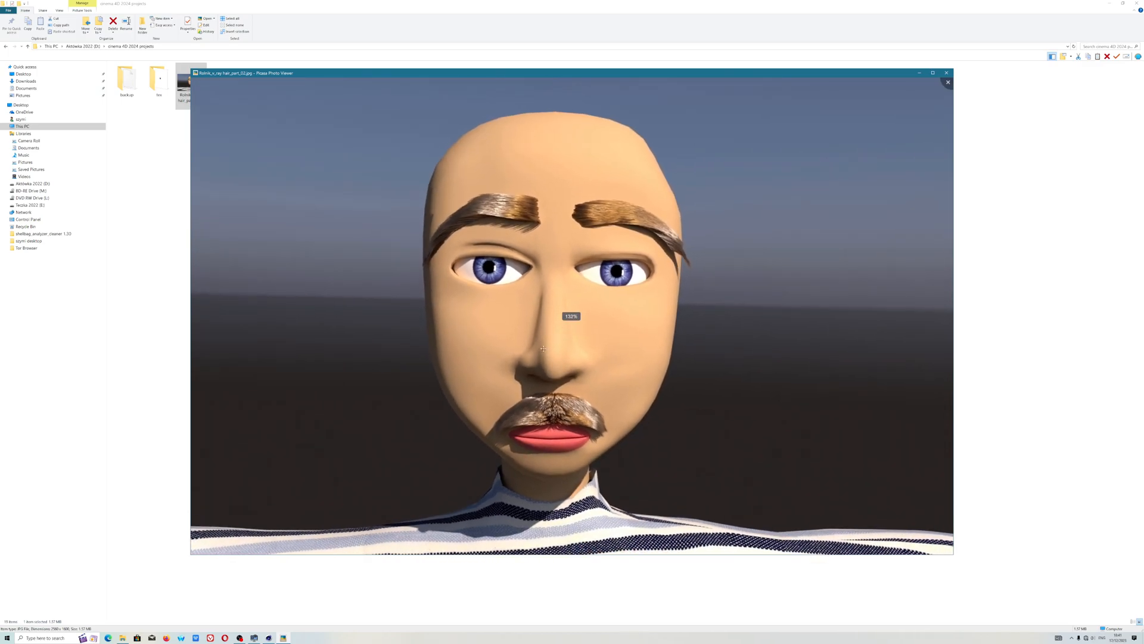
pyautogui.click(946, 72)
pyautogui.click(1109, 7)
# - Disable the moustache and eyebrow hair objects and the Subdivision Surface generator
pyautogui.moveTo(485, 486)
pyautogui.keyDown('alt'); pyautogui.mouseDown()
pyautogui.moveTo(486, 464)
pyautogui.moveTo(516, 487)
pyautogui.moveTo(496, 492)
pyautogui.moveTo(486, 466)
pyautogui.mouseUp(); pyautogui.keyUp('alt')
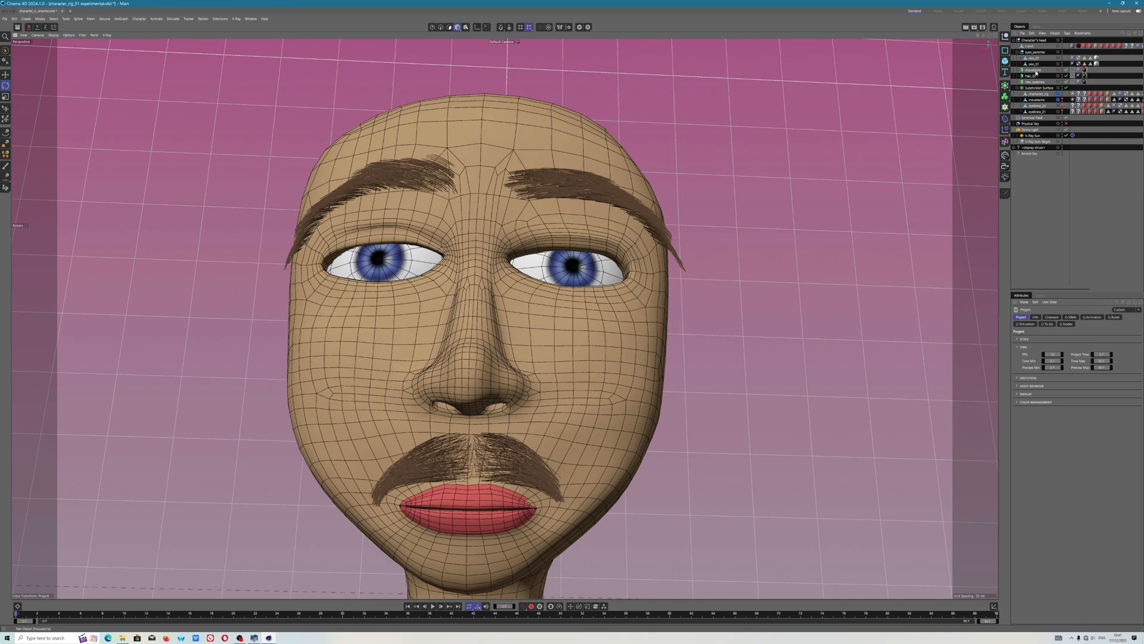
pyautogui.click(1066, 71)
pyautogui.click(1066, 82)
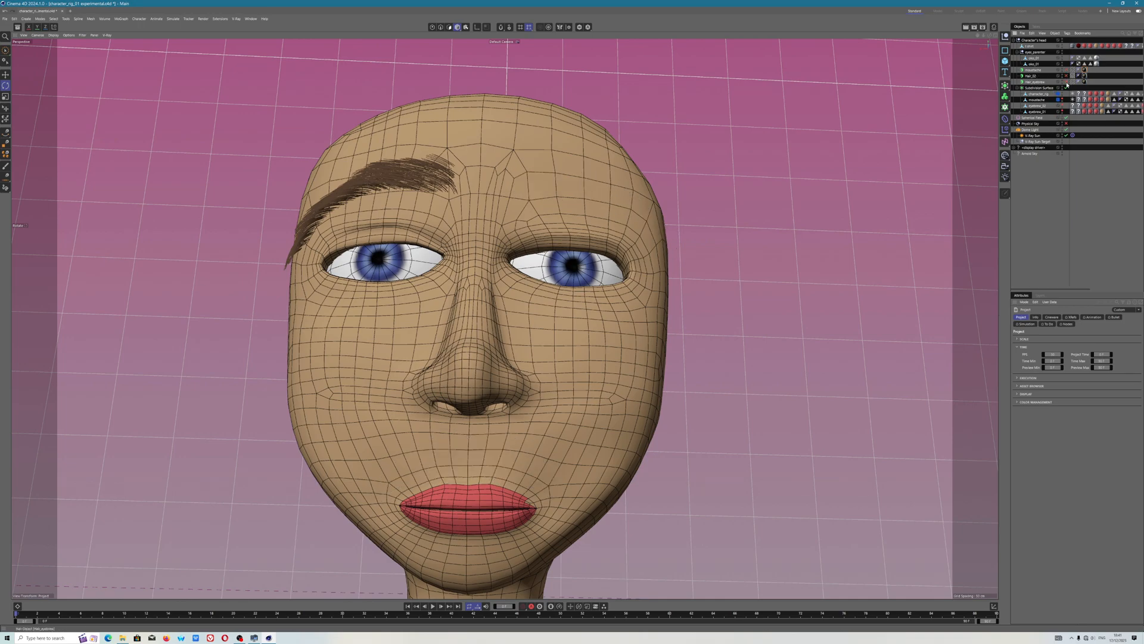
pyautogui.click(1067, 88)
# - Cut the three moustache and eyebrow hair objects out of the scene
pyautogui.click(1033, 71)
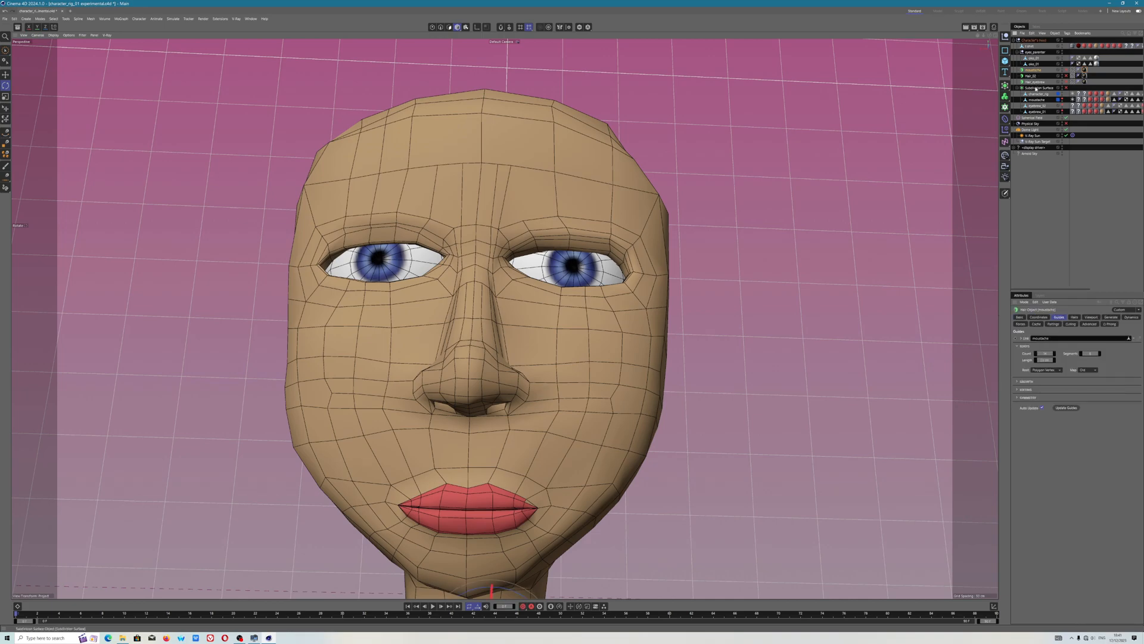
pyautogui.rightClick(1035, 88)
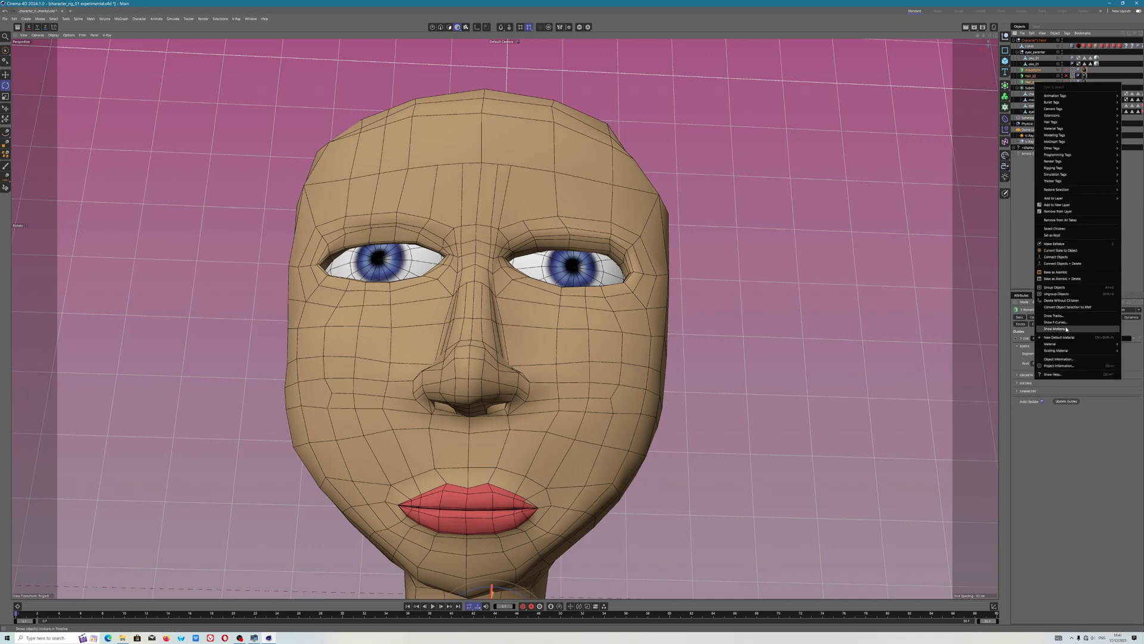
pyautogui.click(1032, 34)
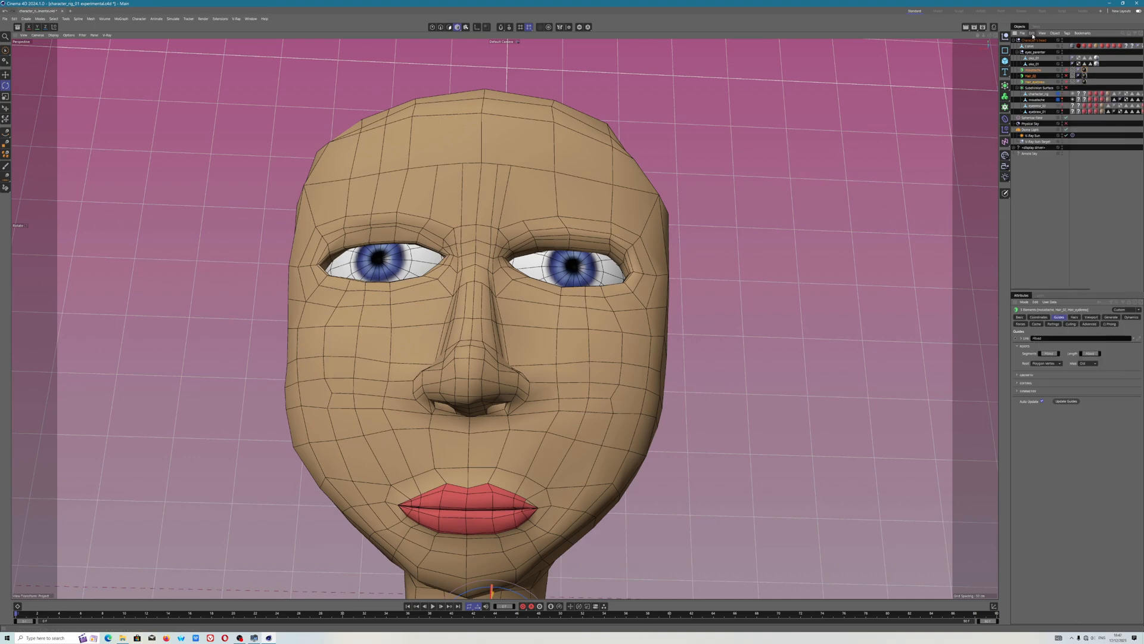
pyautogui.click(1032, 34)
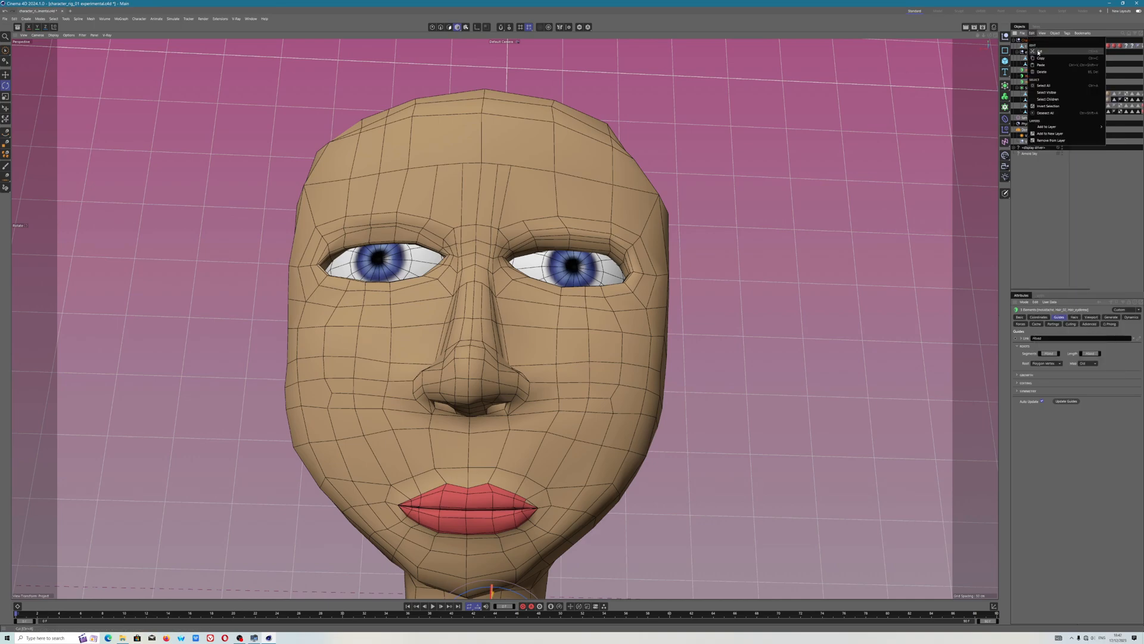
pyautogui.click(1038, 52)
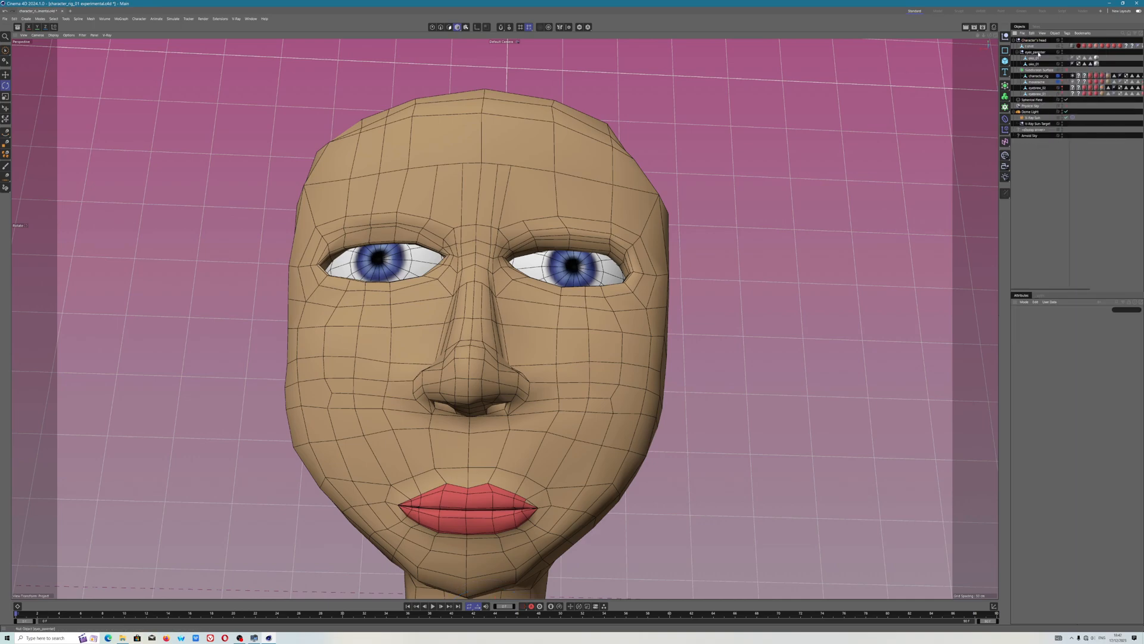
# - Show the scene's materials and delete the V-Ray hair material and three of the old hair materials
pyautogui.click(994, 27)
pyautogui.click(920, 62)
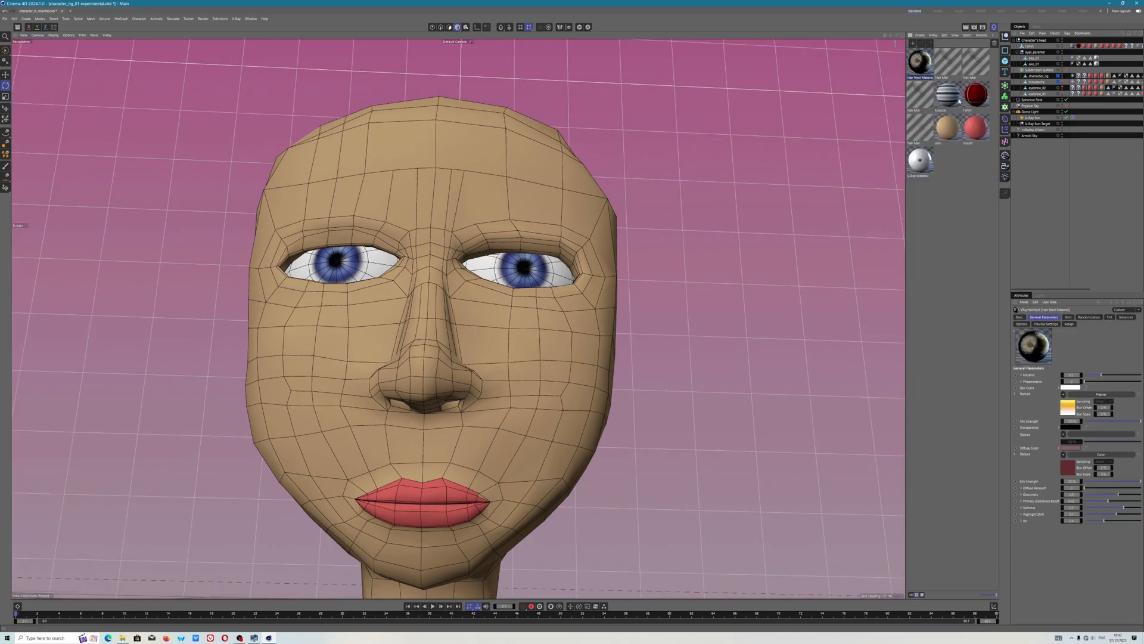
pyautogui.press('Delete')
pyautogui.click(975, 65)
pyautogui.press('Delete')
pyautogui.click(975, 65)
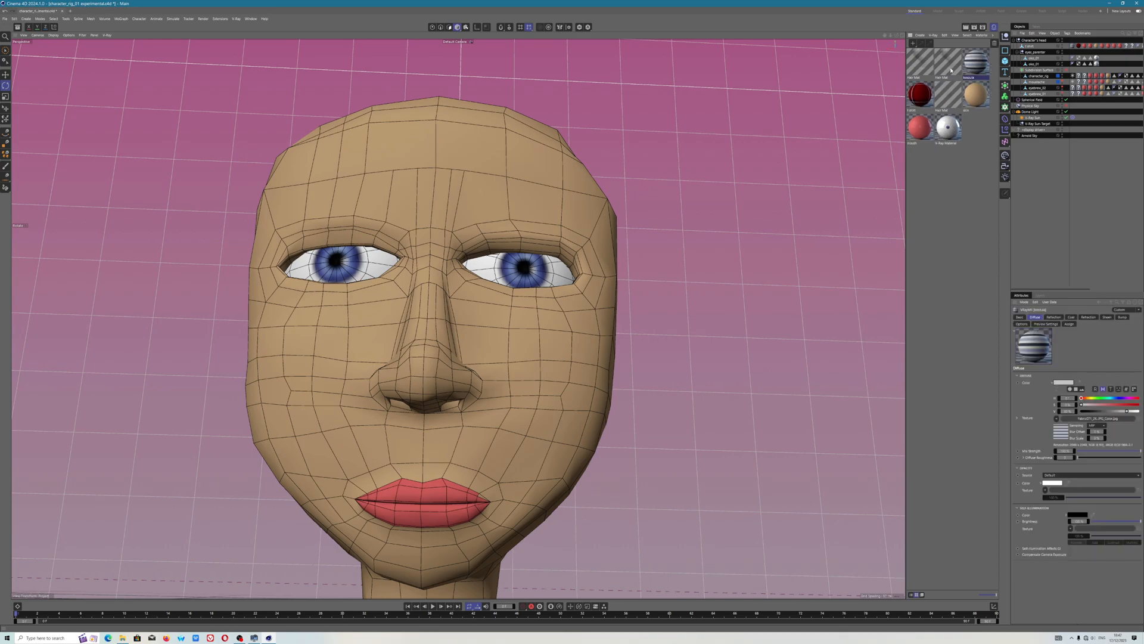
pyautogui.click(951, 70)
pyautogui.press('Delete')
pyautogui.click(922, 69)
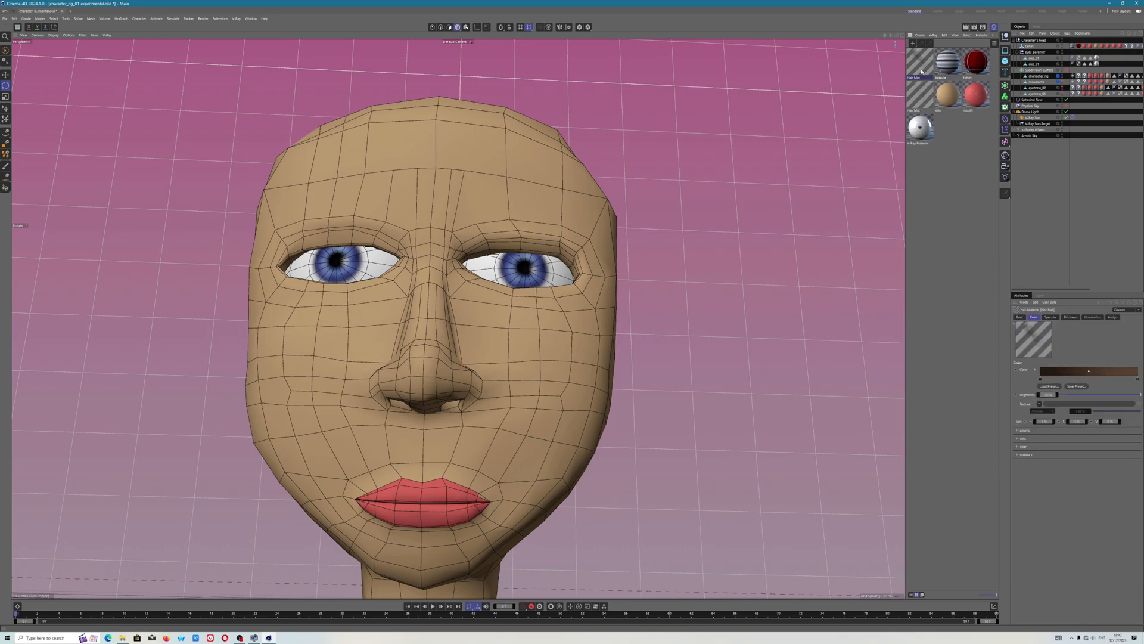
pyautogui.press('Delete')
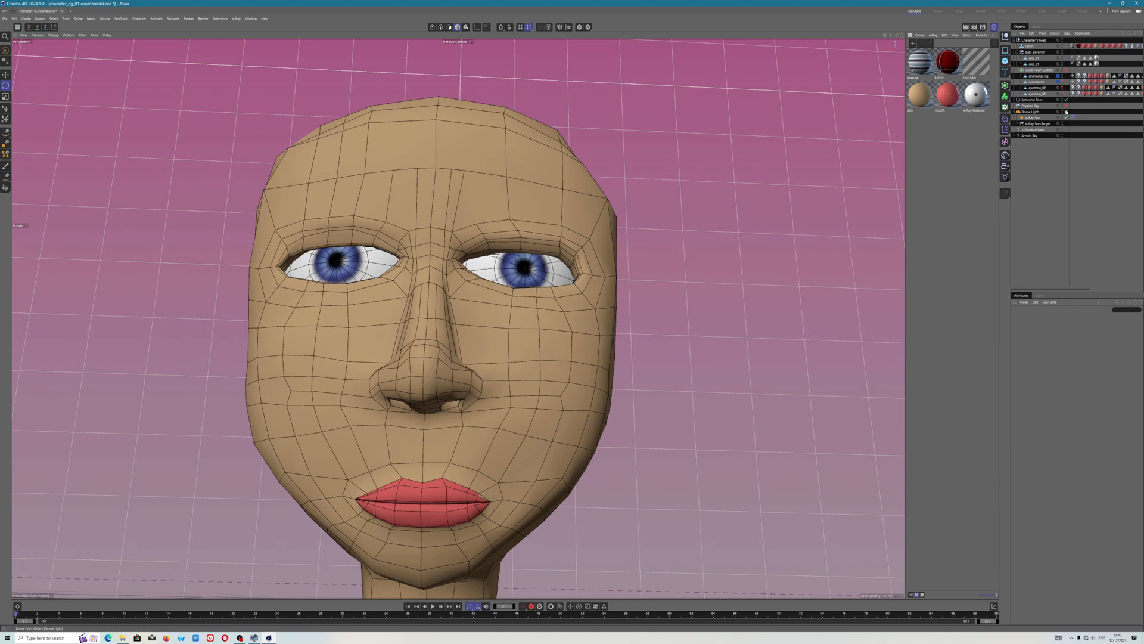
# - Make the moustache mesh and both eyebrow meshes visible, and select the moustache mesh in polygon mode
pyautogui.click(1063, 94)
pyautogui.click(1063, 88)
pyautogui.click(1063, 81)
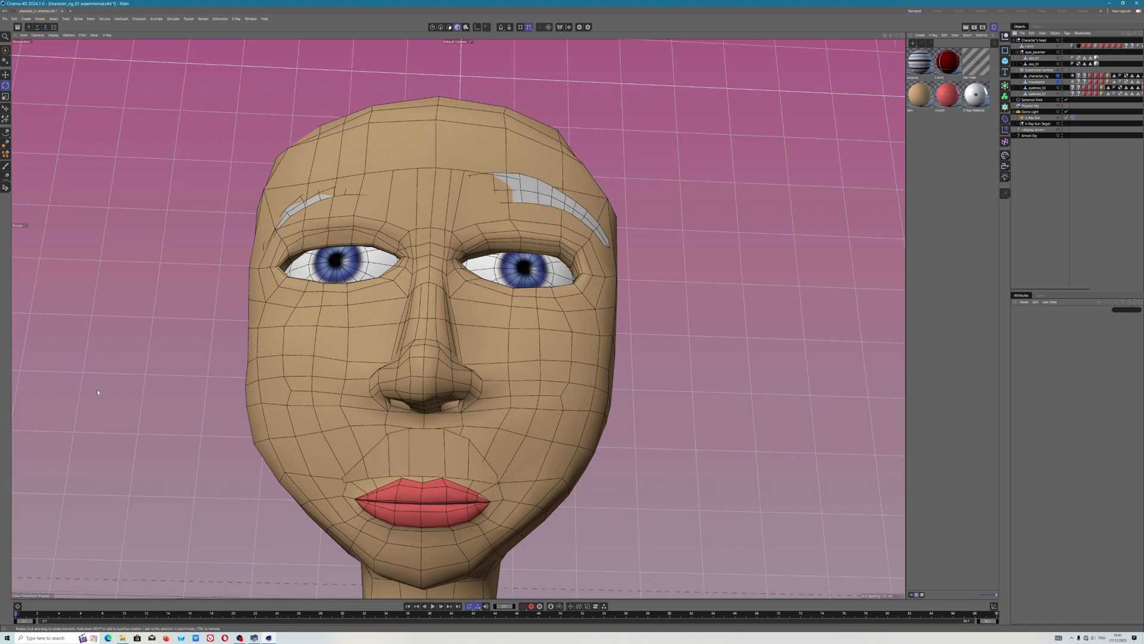
pyautogui.click(413, 443)
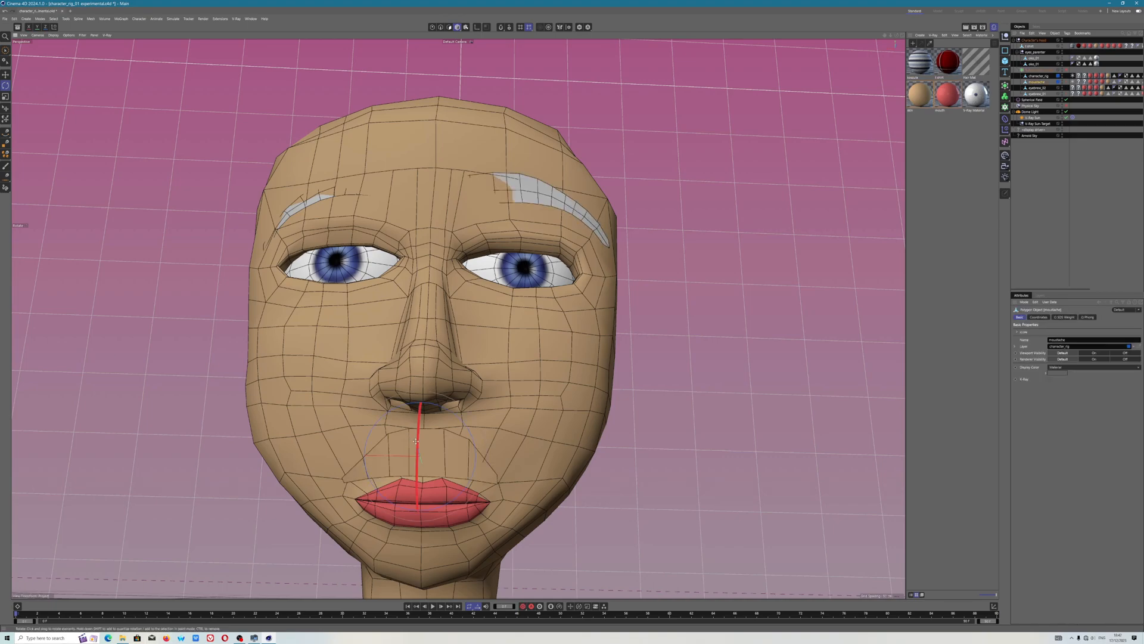
pyautogui.click(450, 26)
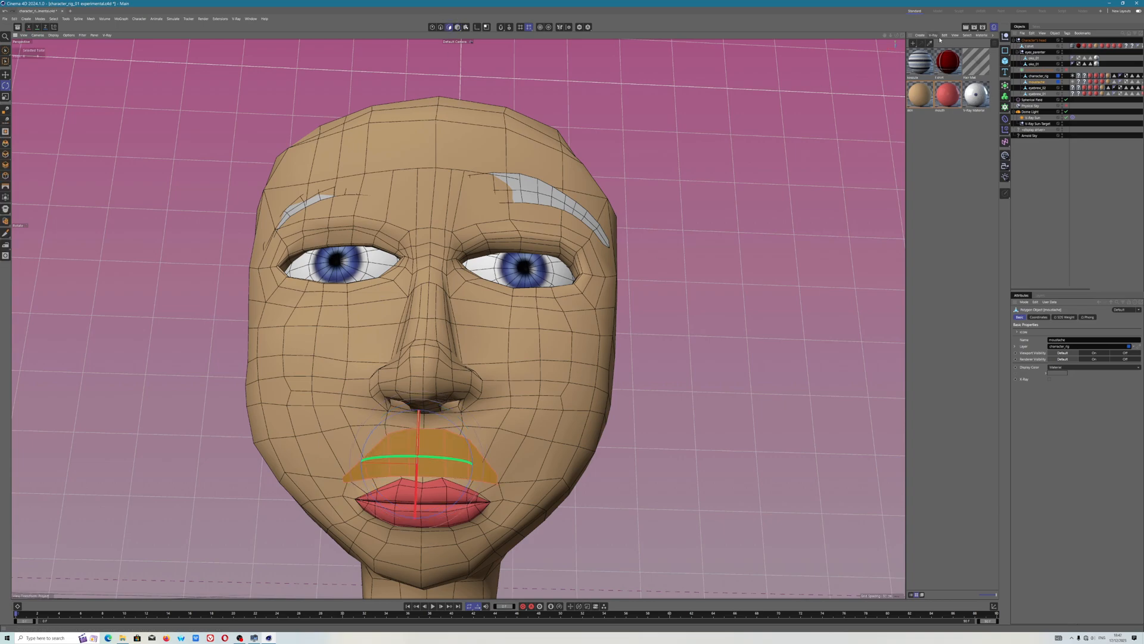
# - Create a V-Ray material named moustache and apply it to the selected moustache polygons
pyautogui.click(920, 36)
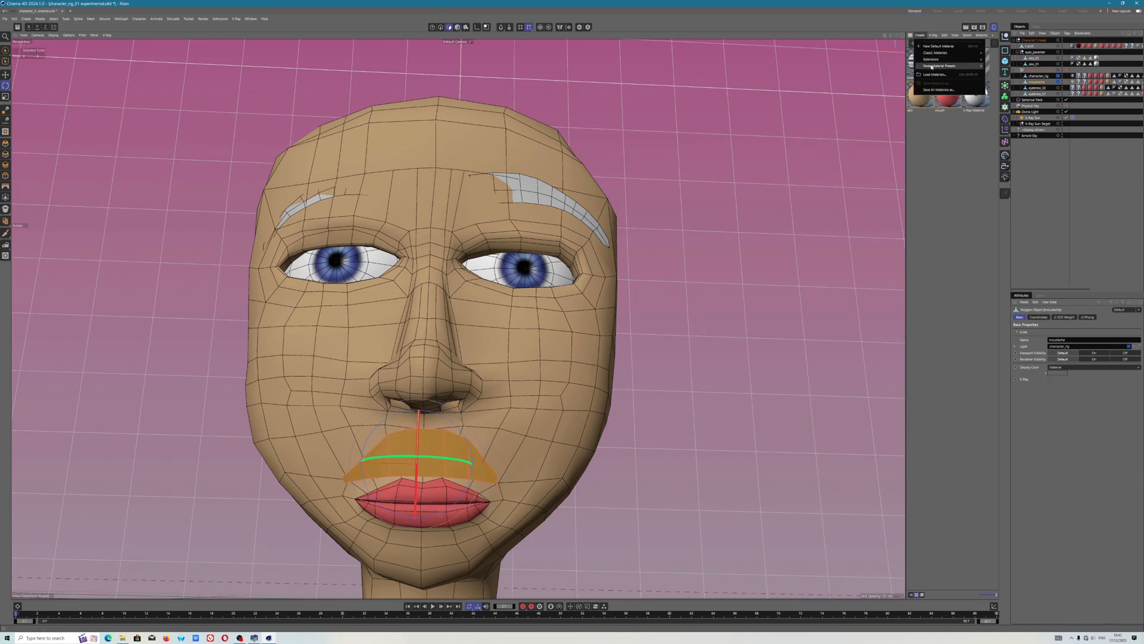
pyautogui.click(933, 36)
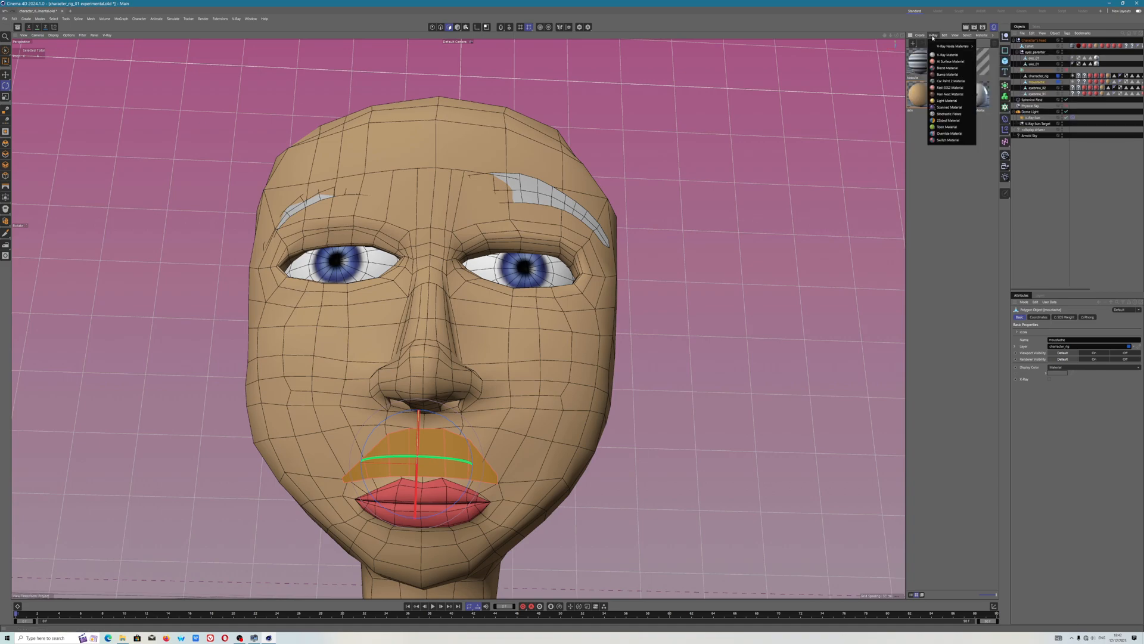
pyautogui.click(942, 54)
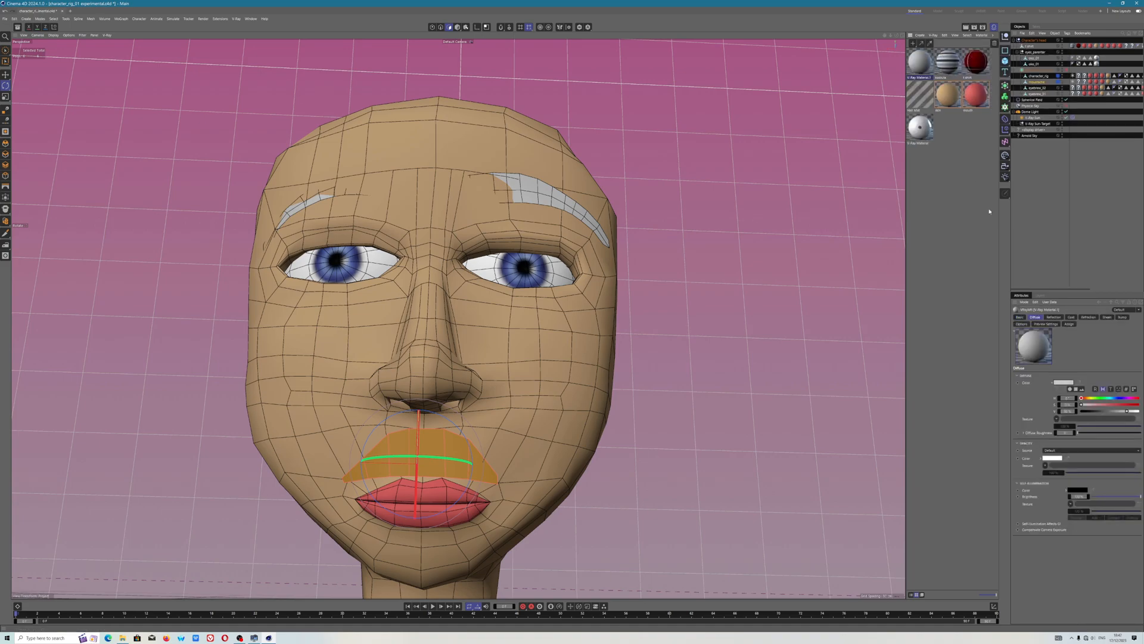
pyautogui.doubleClick(919, 77)
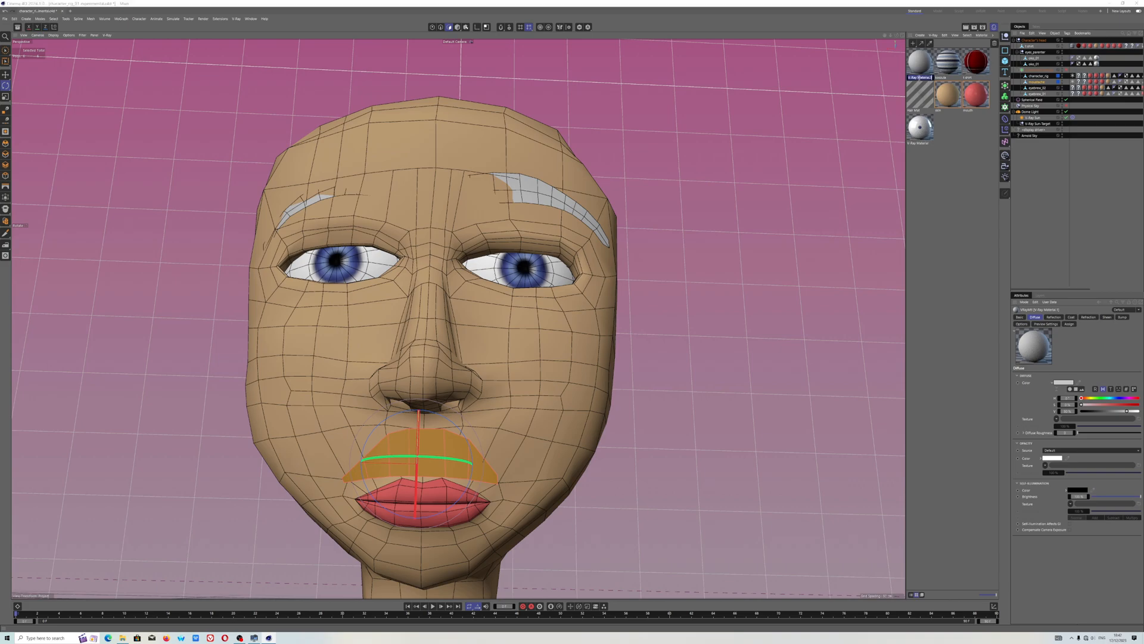
pyautogui.write('moustache')
pyautogui.press('Return')
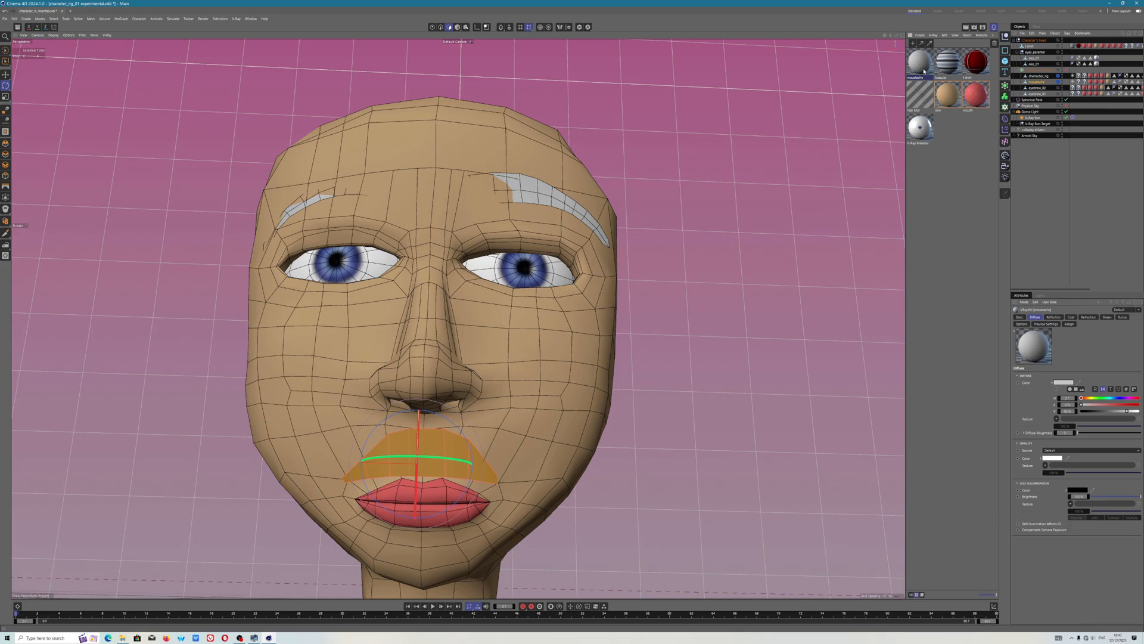
pyautogui.rightClick(924, 72)
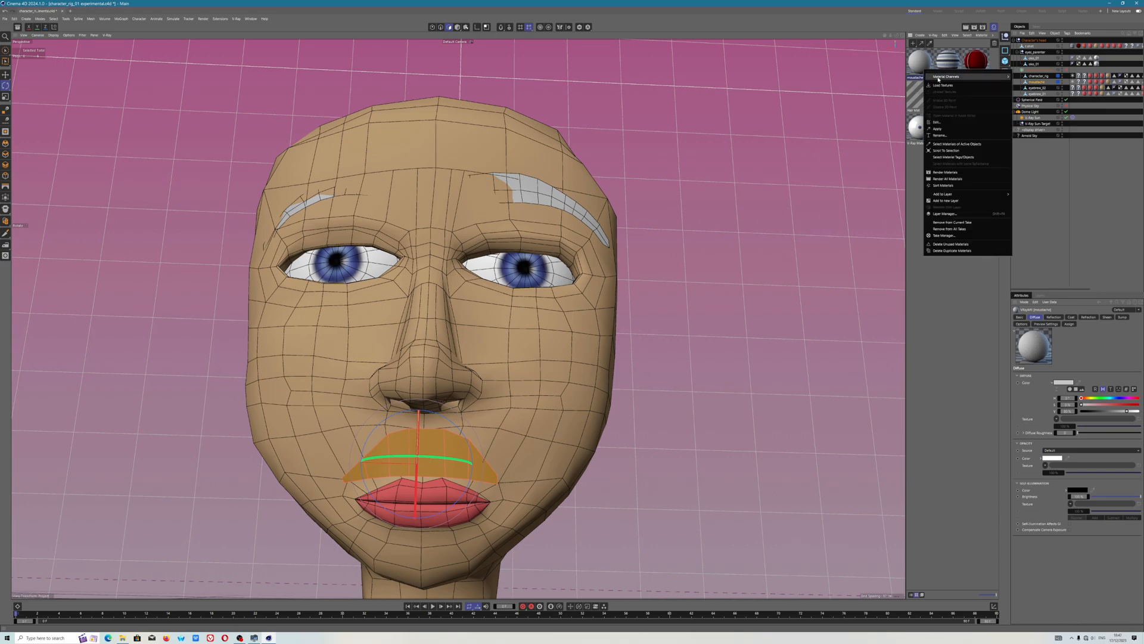
pyautogui.click(948, 129)
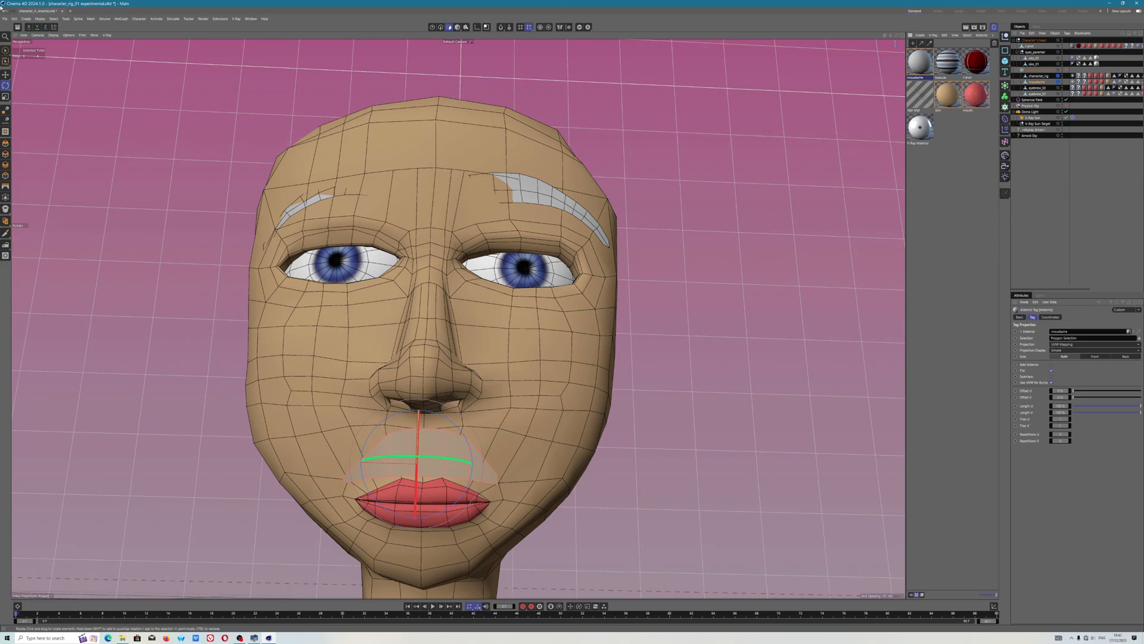
# - Change the editor map size in the V-Ray material preferences of the renderer settings
pyautogui.click(16, 19)
pyautogui.click(38, 120)
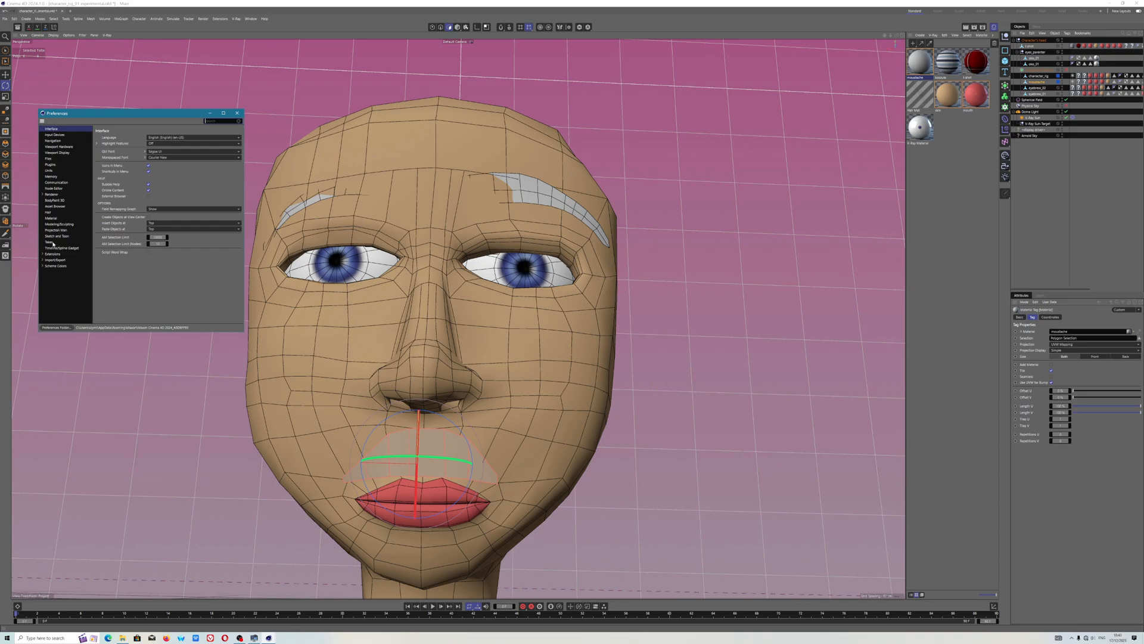
pyautogui.click(52, 195)
pyautogui.click(43, 195)
pyautogui.click(56, 202)
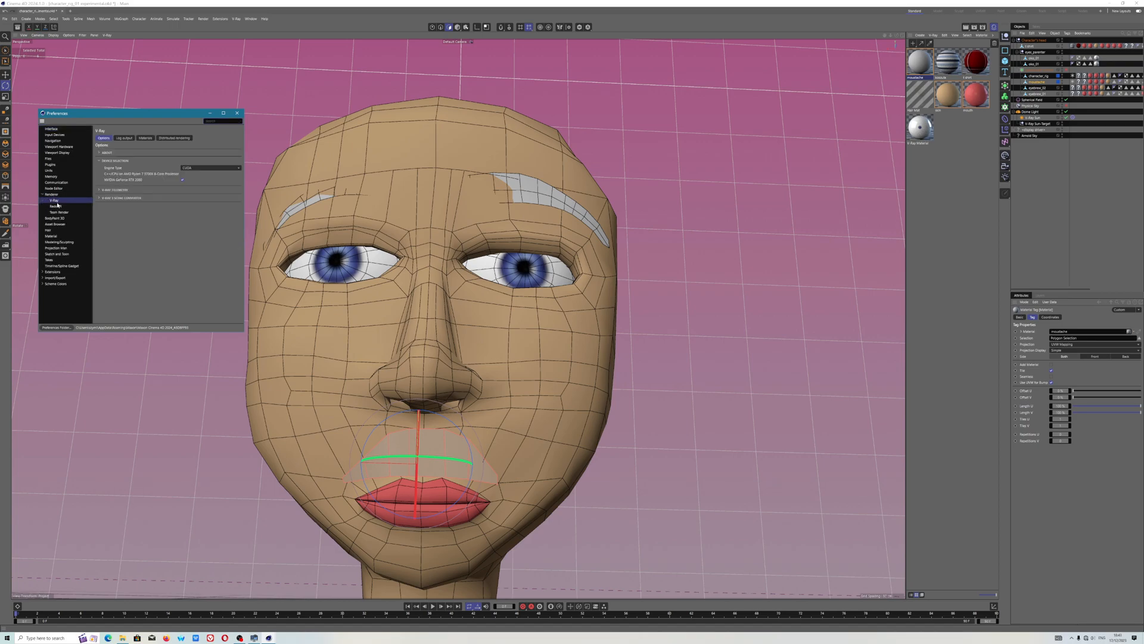
pyautogui.click(146, 138)
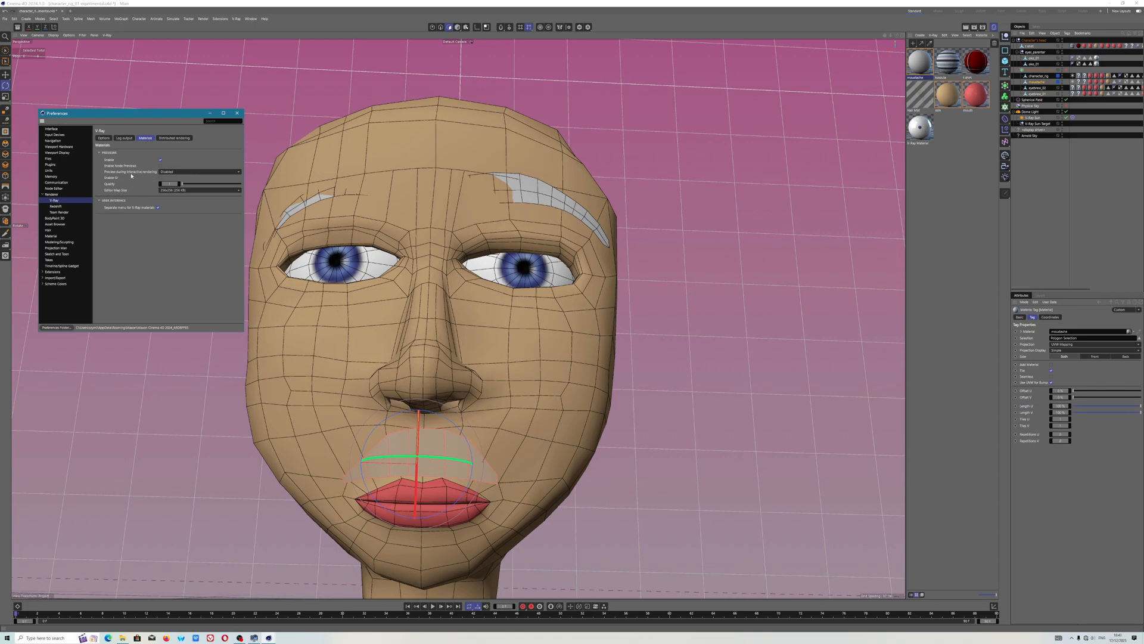
pyautogui.click(182, 191)
pyautogui.click(177, 227)
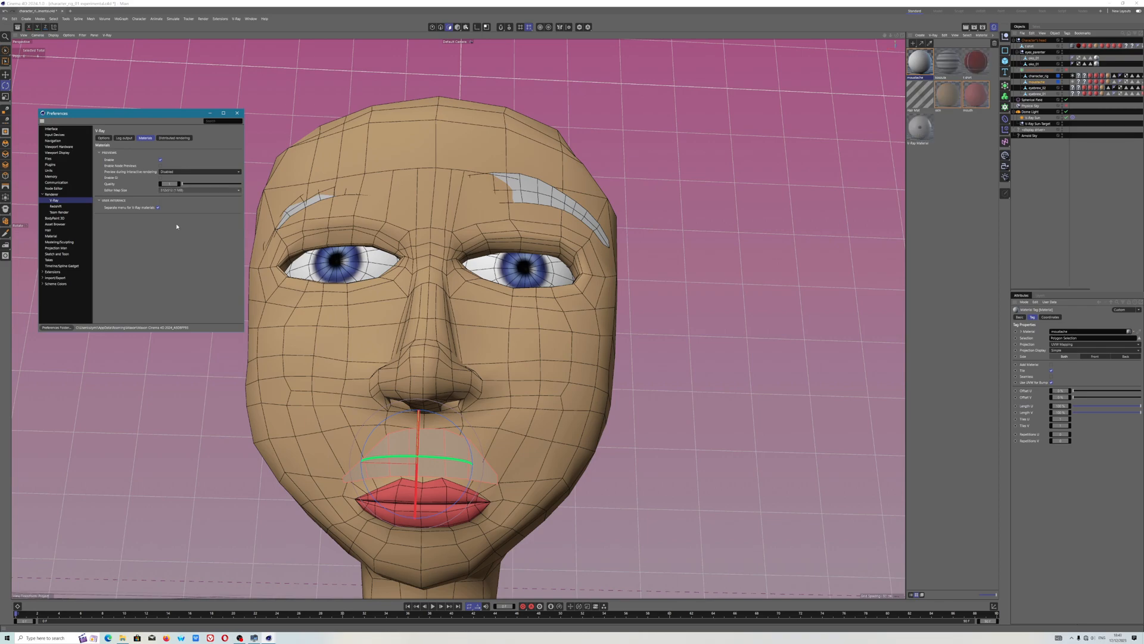
pyautogui.scroll(4, 343, 265)
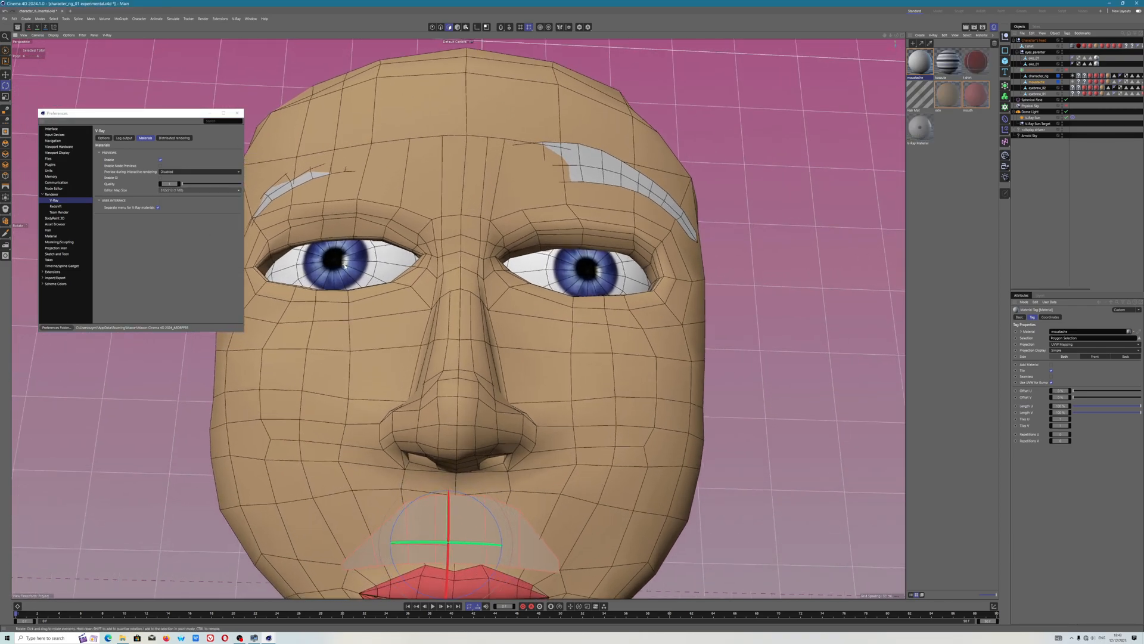
# - Choose a higher editor map size for the V-Ray materials and close the preferences
pyautogui.scroll(-1, 298, 250)
pyautogui.click(169, 190)
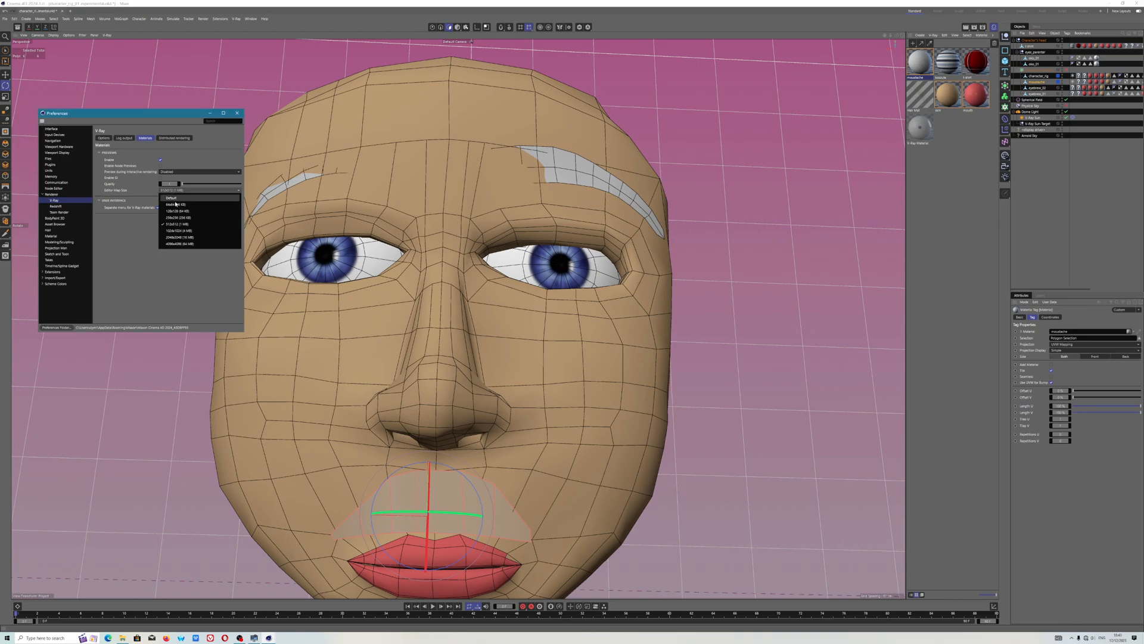
pyautogui.click(182, 232)
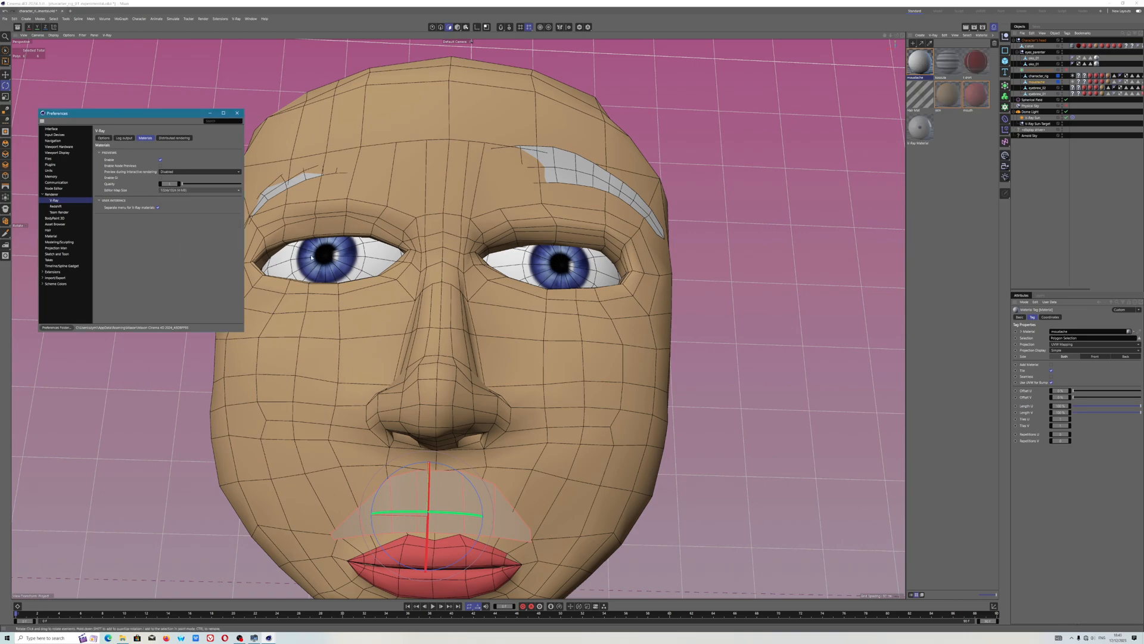
pyautogui.scroll(3, 332, 259)
pyautogui.scroll(-4, 332, 259)
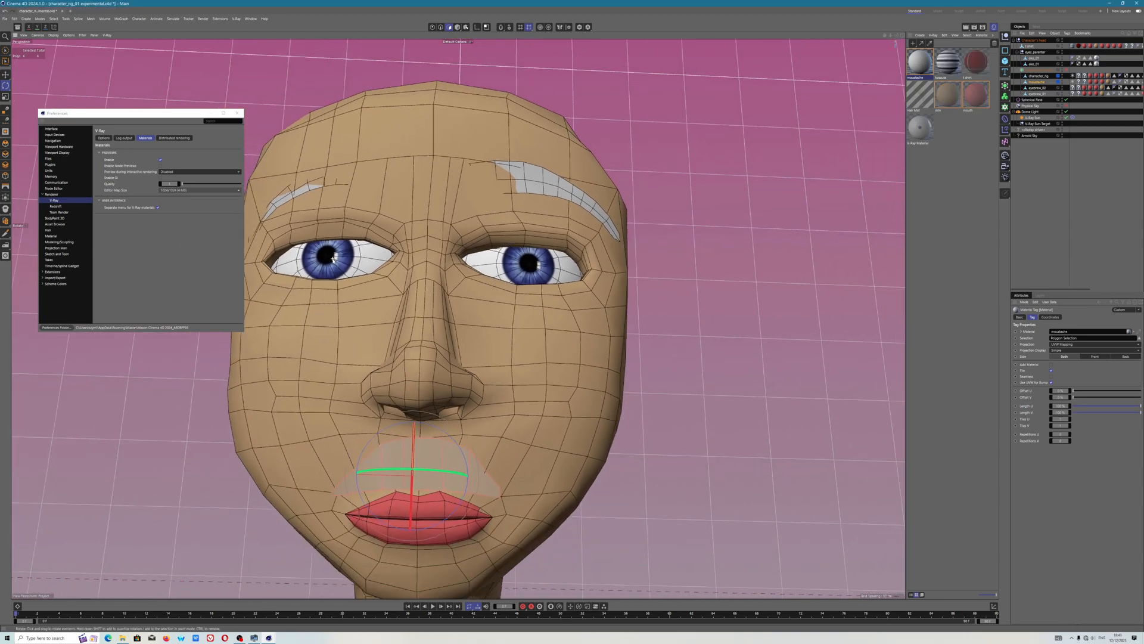
pyautogui.keyDown('alt'); pyautogui.moveTo(332, 260); pyautogui.dragTo(325, 283); pyautogui.keyUp('alt')
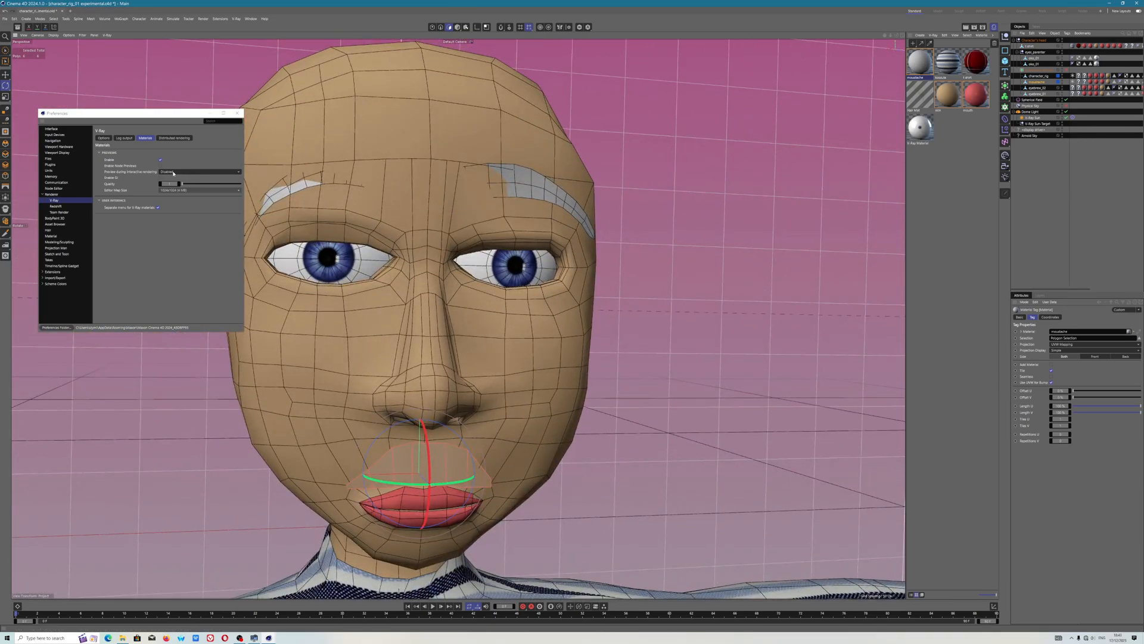
pyautogui.click(125, 169)
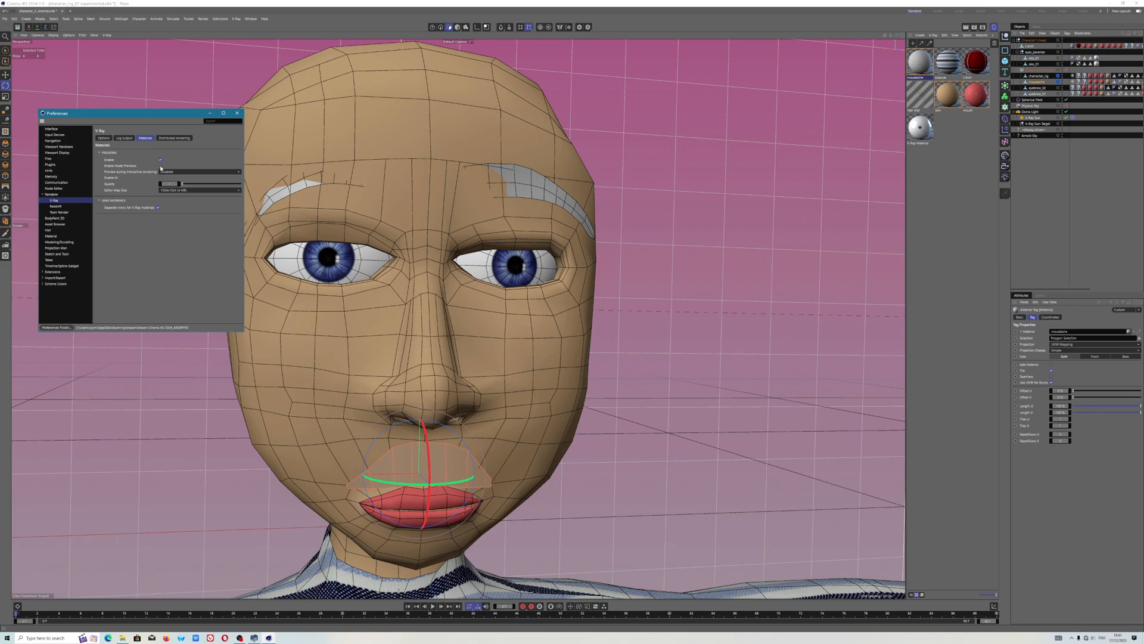
pyautogui.keyDown('alt'); pyautogui.moveTo(382, 295); pyautogui.dragTo(163, 175); pyautogui.keyUp('alt')
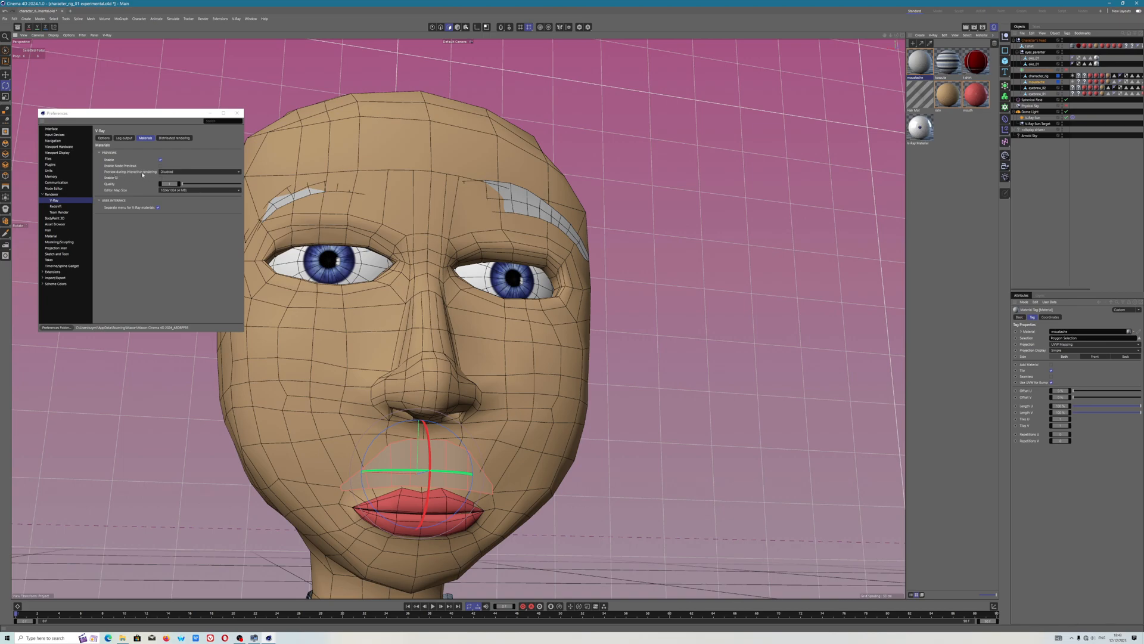
pyautogui.click(237, 114)
# - Set the diffuse colour of the moustache material to near black
pyautogui.moveTo(545, 315)
pyautogui.keyDown('alt'); pyautogui.mouseDown()
pyautogui.moveTo(521, 329)
pyautogui.moveTo(553, 344)
pyautogui.mouseUp(); pyautogui.keyUp('alt')
pyautogui.click(920, 62)
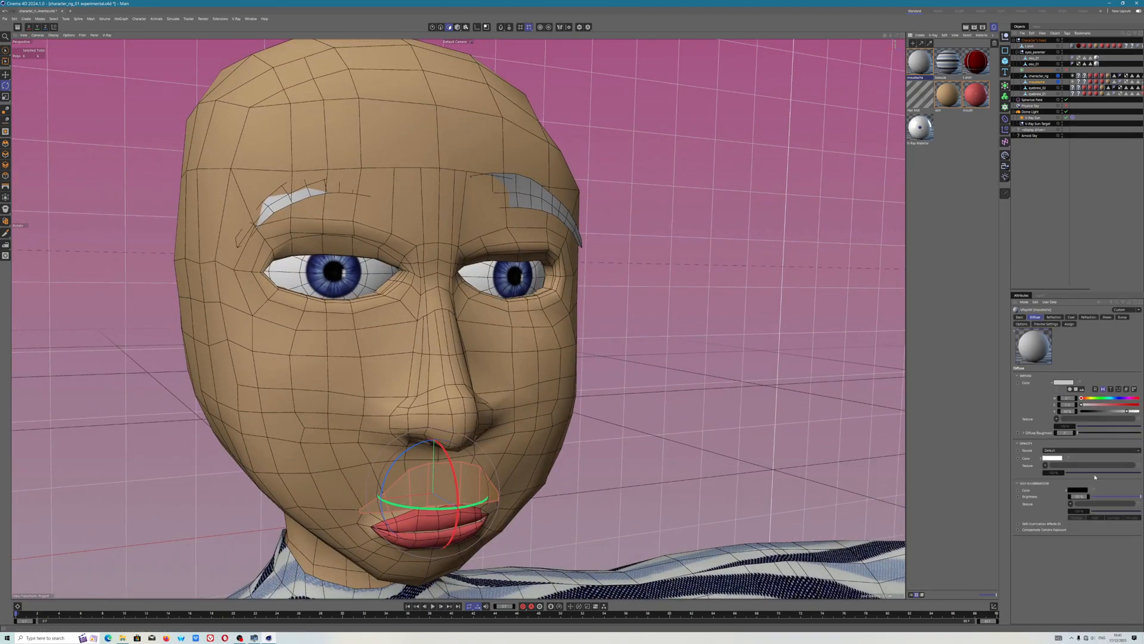
pyautogui.click(1065, 384)
pyautogui.click(1029, 450)
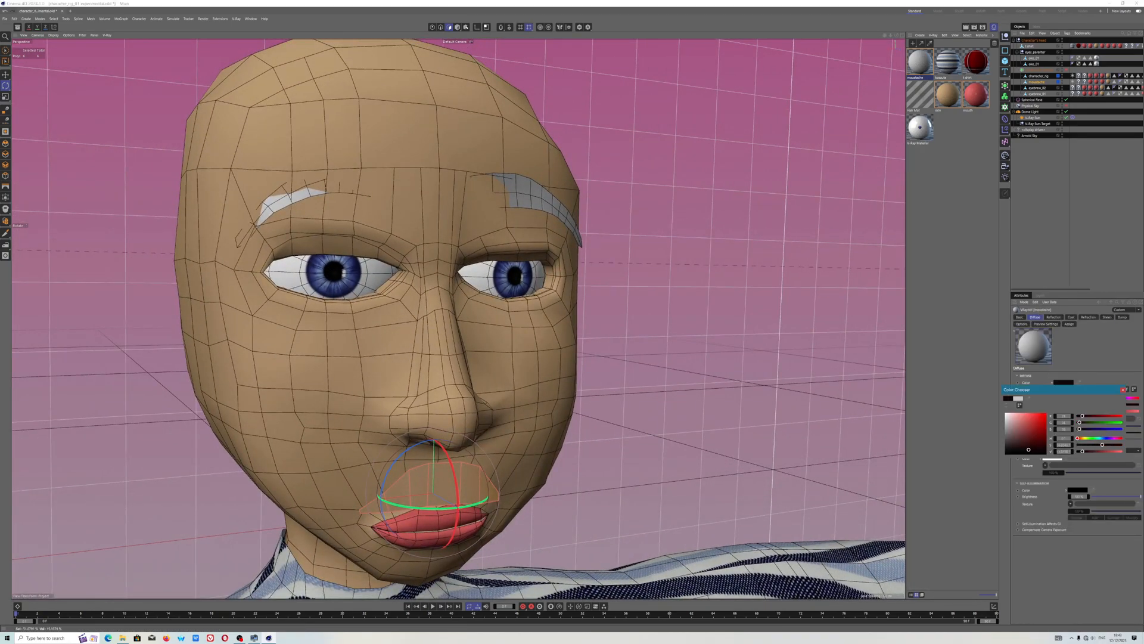
pyautogui.click(1124, 390)
pyautogui.click(713, 449)
pyautogui.keyDown('alt'); pyautogui.moveTo(713, 450); pyautogui.dragTo(485, 337); pyautogui.keyUp('alt')
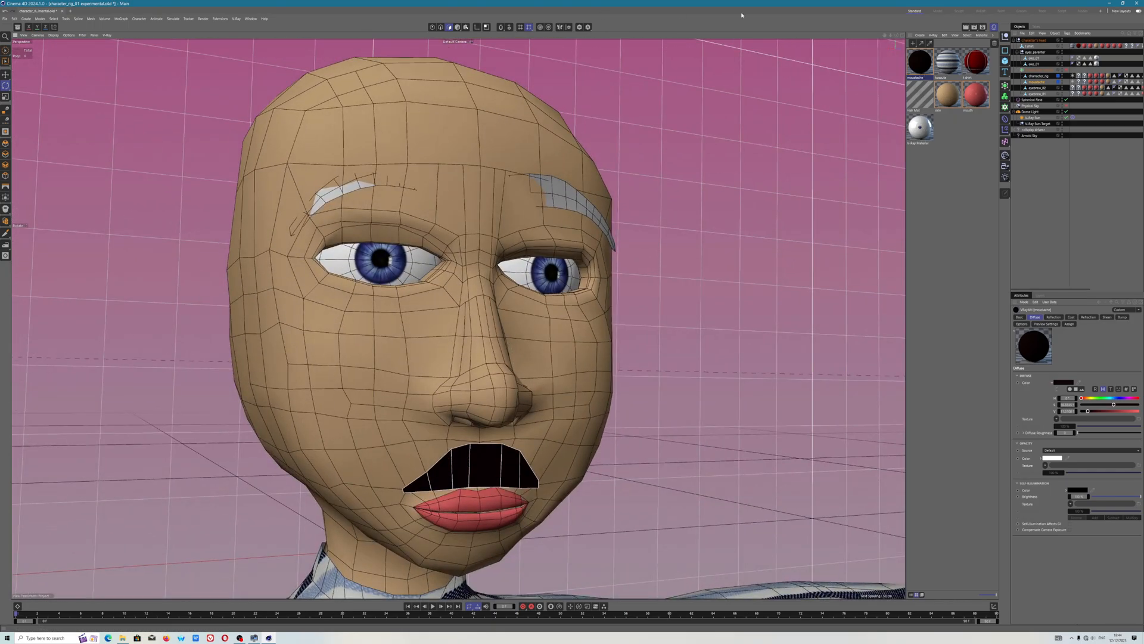
# - Select the eyebrow_02 mesh and move it forward until it sits clear of the forehead surface
pyautogui.click(1038, 88)
pyautogui.press('w')
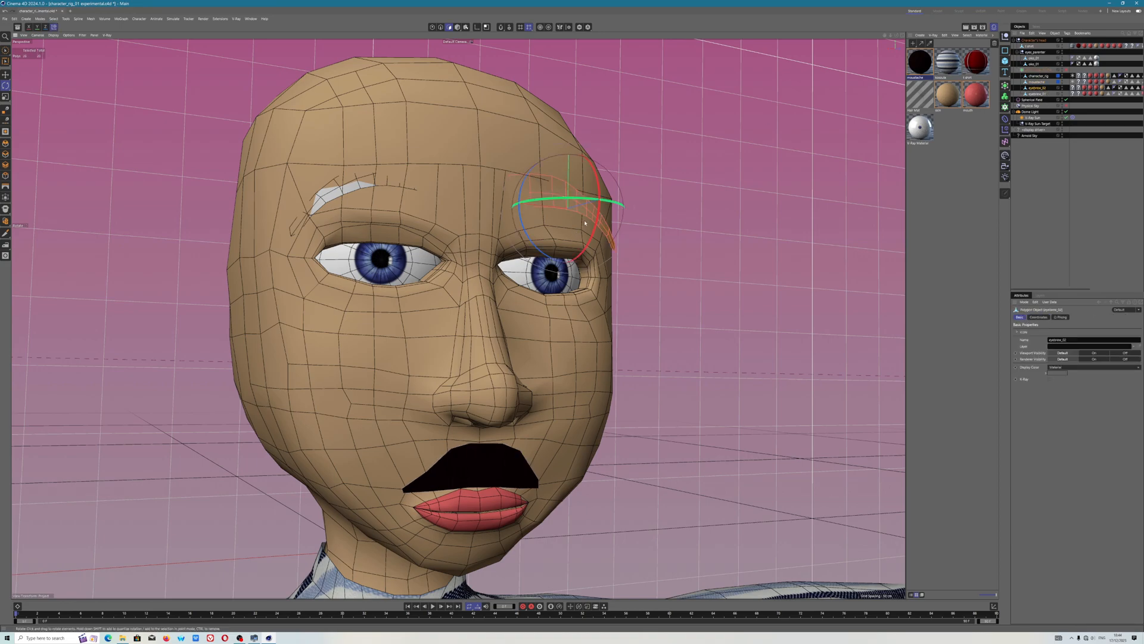
pyautogui.press('e')
pyautogui.keyDown('alt'); pyautogui.moveTo(586, 236); pyautogui.dragTo(599, 310); pyautogui.keyUp('alt')
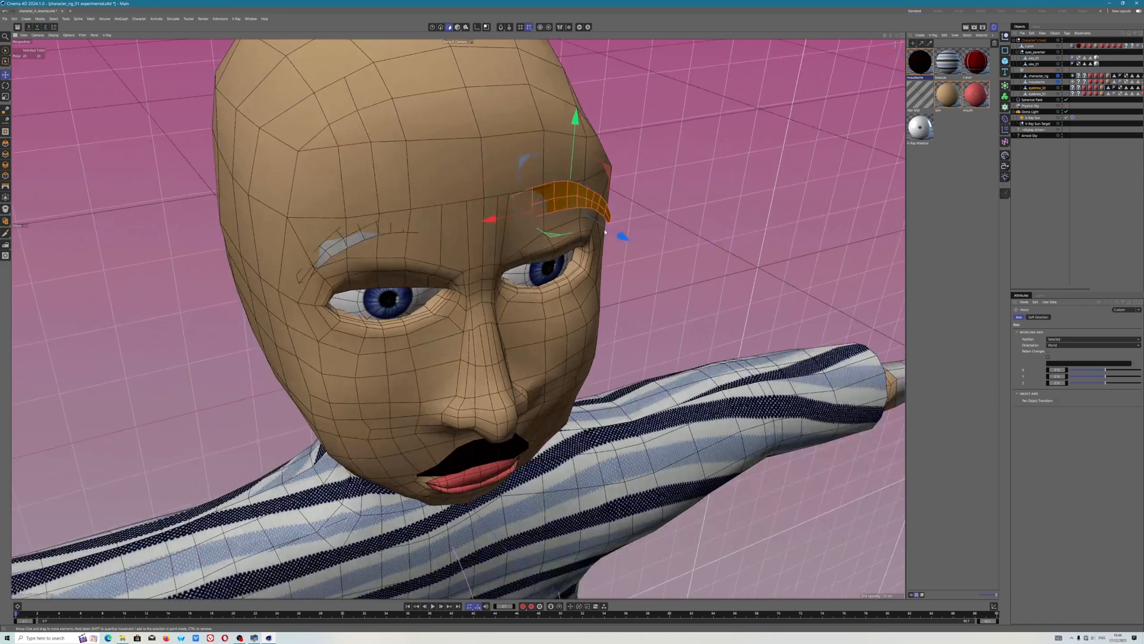
pyautogui.moveTo(605, 228); pyautogui.dragTo(611, 230)
pyautogui.keyDown('alt'); pyautogui.moveTo(519, 274); pyautogui.dragTo(493, 256); pyautogui.keyUp('alt')
# - Dissolve the selected edges of the eyebrow_02 mesh in edge mode and save the project
pyautogui.click(440, 28)
pyautogui.moveTo(527, 195)
pyautogui.keyDown('alt'); pyautogui.mouseDown()
pyautogui.moveTo(509, 183)
pyautogui.moveTo(501, 199)
pyautogui.mouseUp(); pyautogui.keyUp('alt')
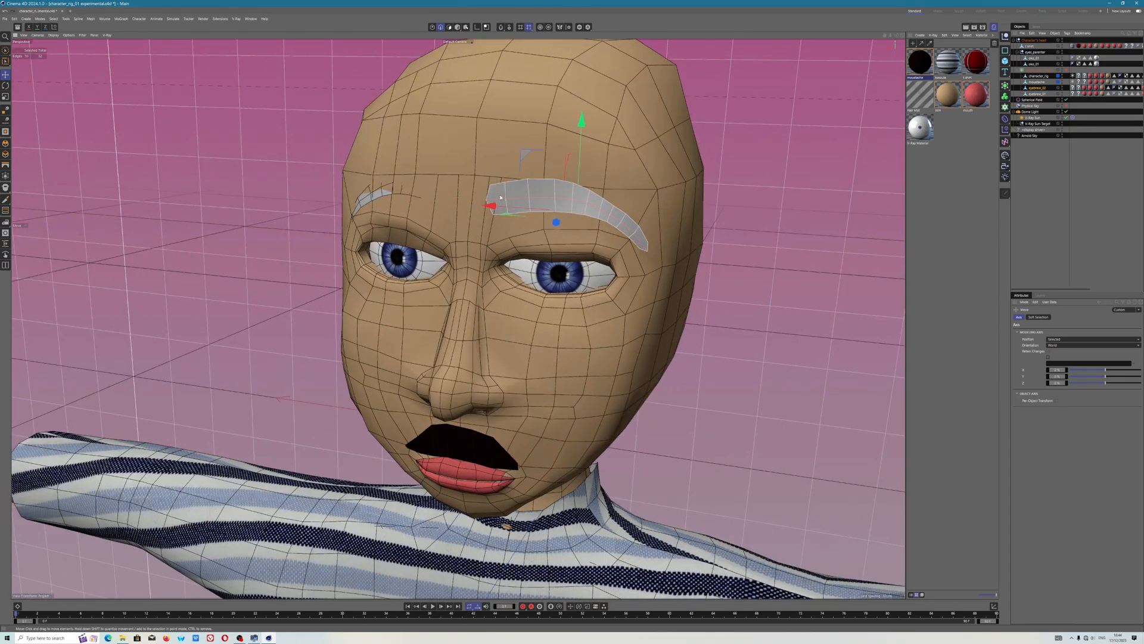
pyautogui.rightClick(501, 197)
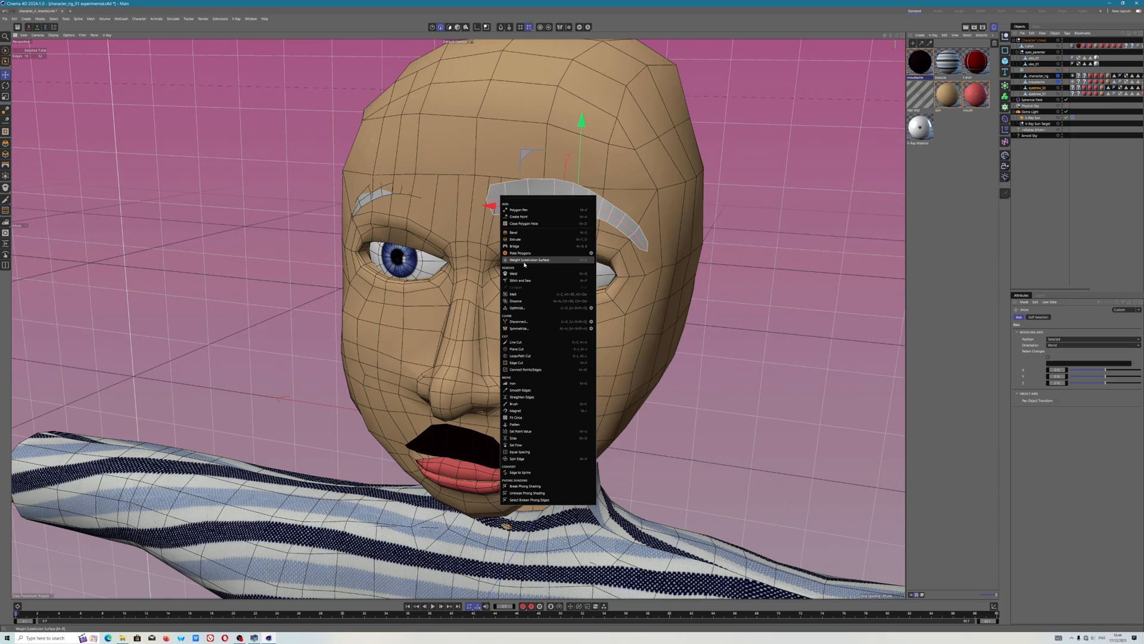
pyautogui.click(524, 302)
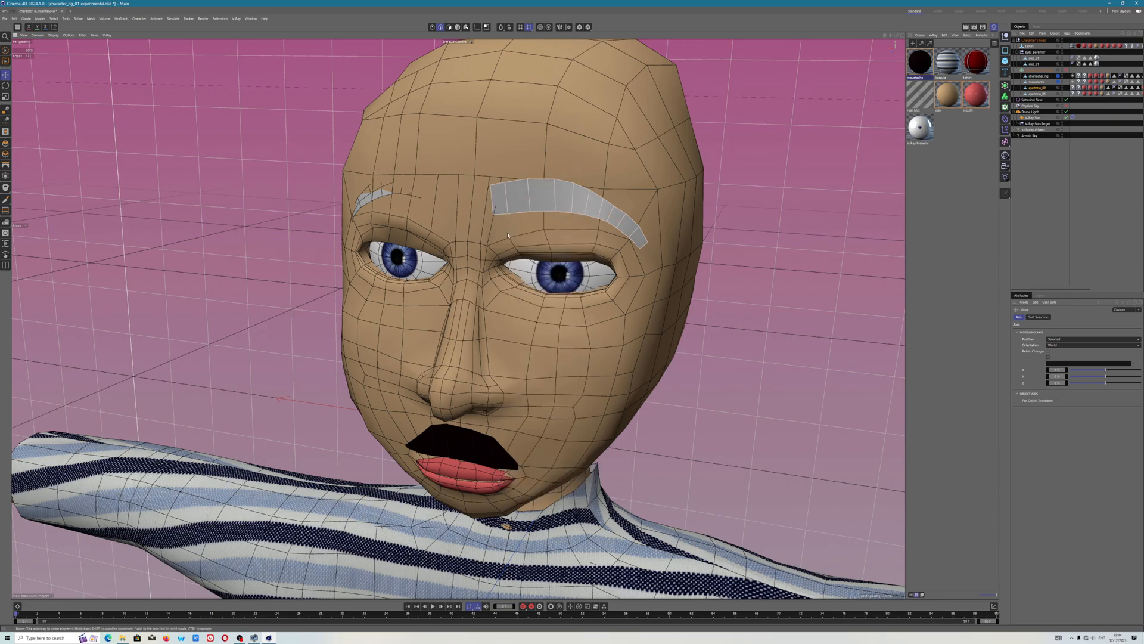
pyautogui.keyDown('alt'); pyautogui.moveTo(508, 235); pyautogui.dragTo(533, 201); pyautogui.keyUp('alt')
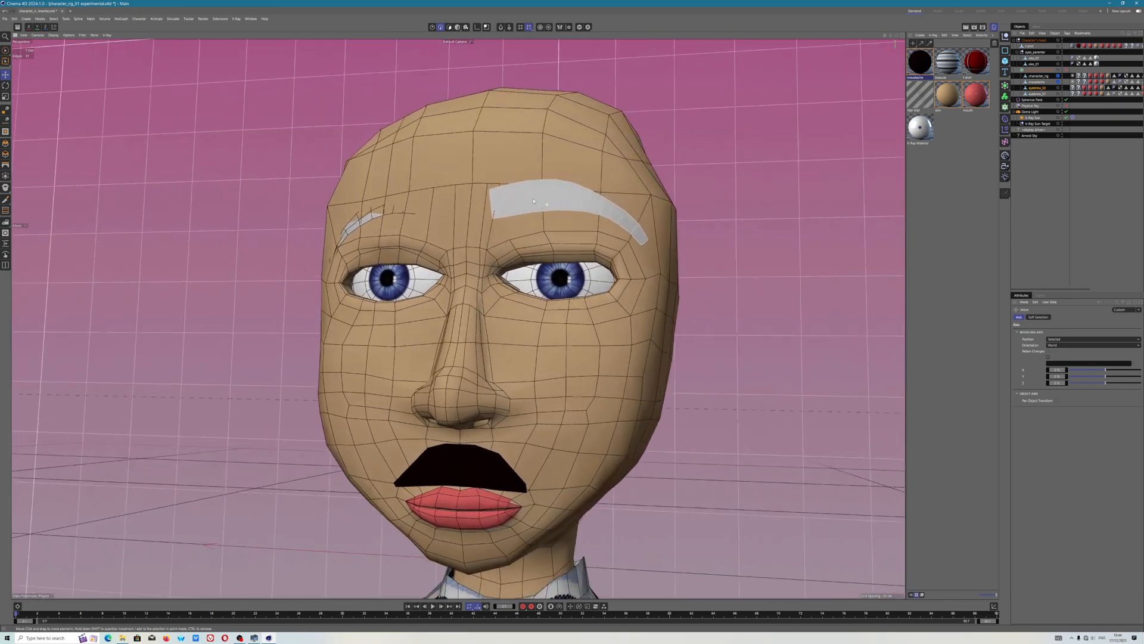
pyautogui.keyDown('alt'); pyautogui.moveTo(601, 211); pyautogui.dragTo(624, 203); pyautogui.keyUp('alt')
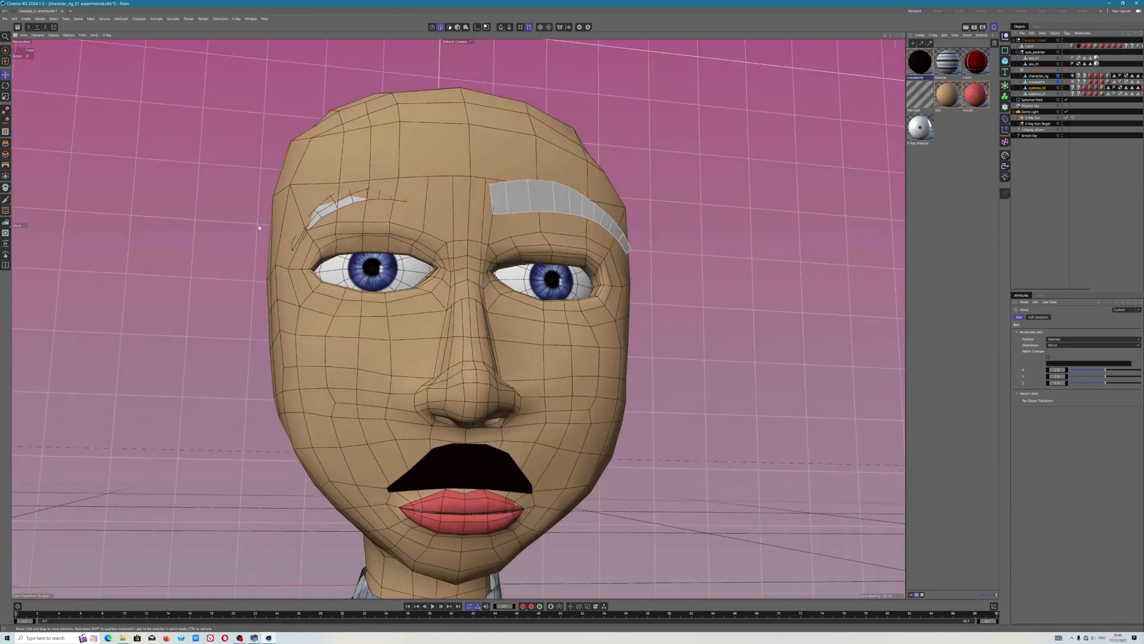
pyautogui.click(5, 19)
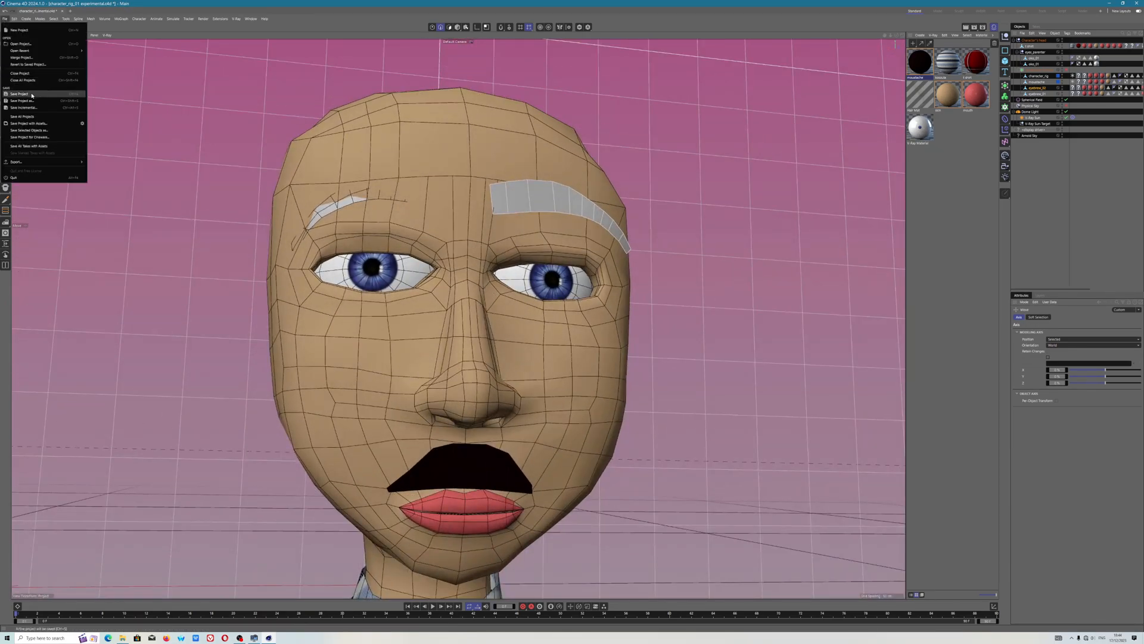
pyautogui.click(30, 93)
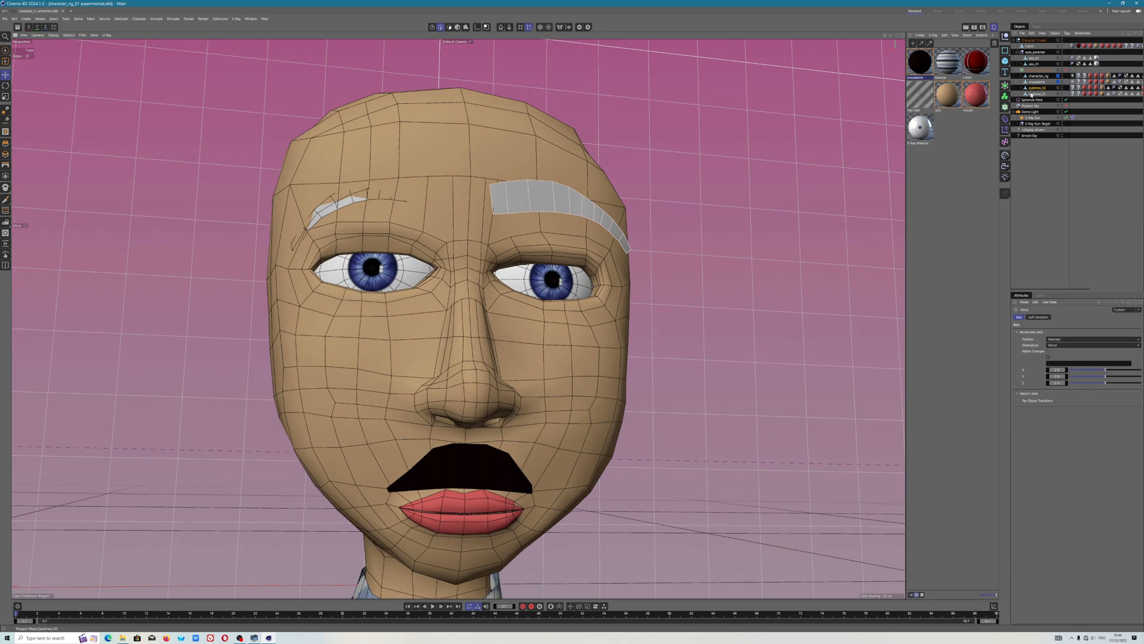
# - Select the eyebrow_01 mesh and move it forward until it sits clear of the forehead surface
pyautogui.click(1041, 93)
pyautogui.keyDown('alt'); pyautogui.moveTo(417, 268); pyautogui.dragTo(352, 189); pyautogui.keyUp('alt')
pyautogui.doubleClick(351, 190)
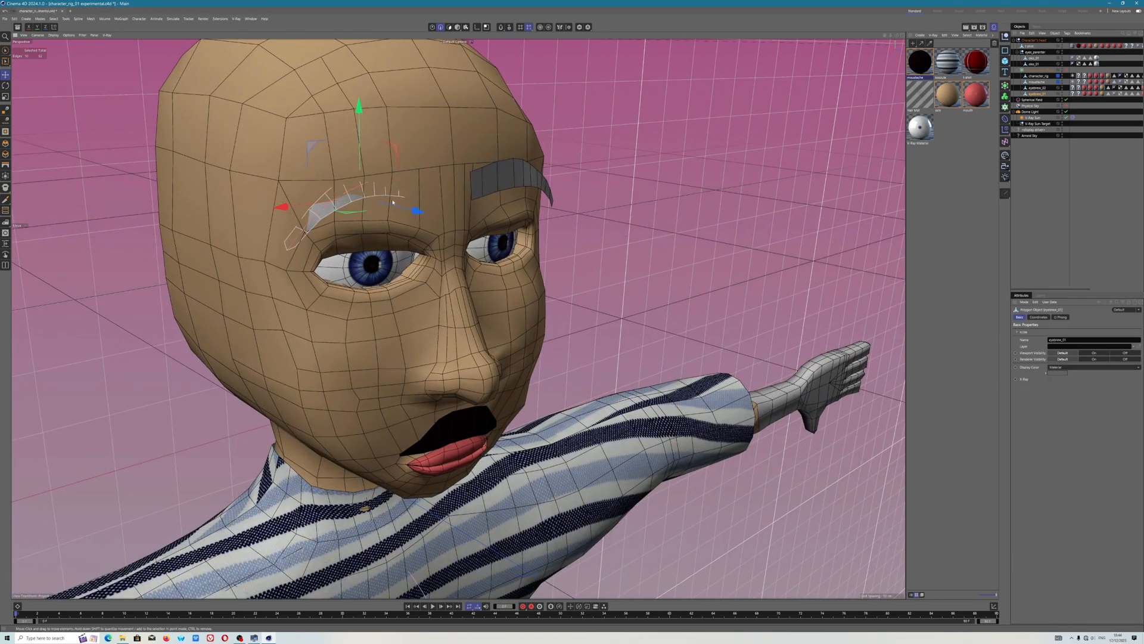
pyautogui.click(457, 28)
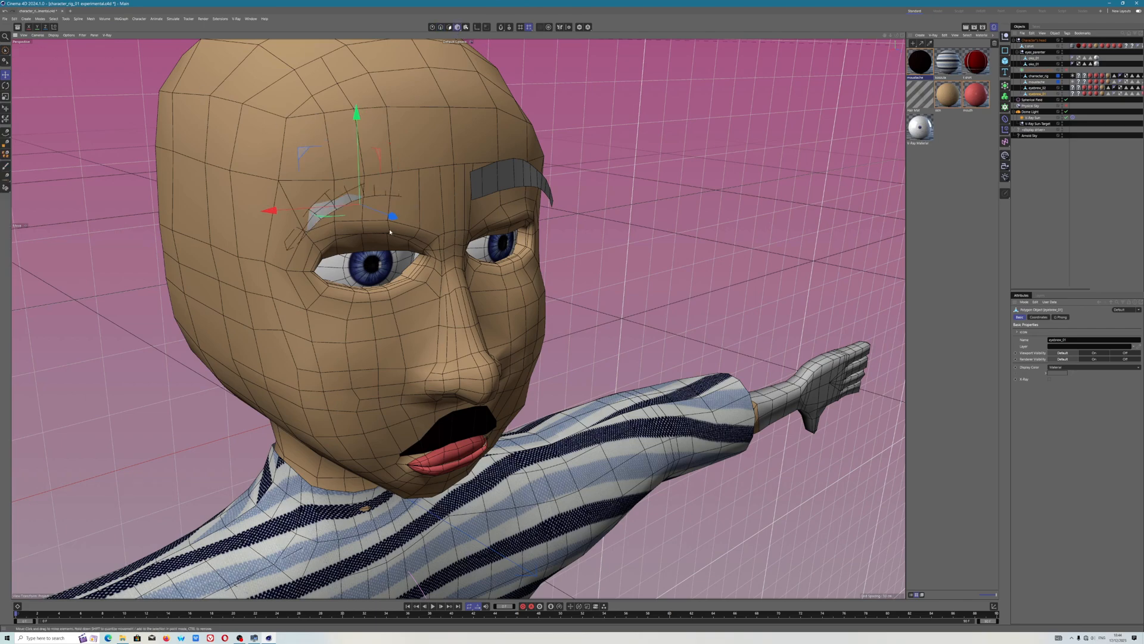
# - Dissolve the selected edges of the eyebrow_01 mesh in edge mode
pyautogui.click(441, 28)
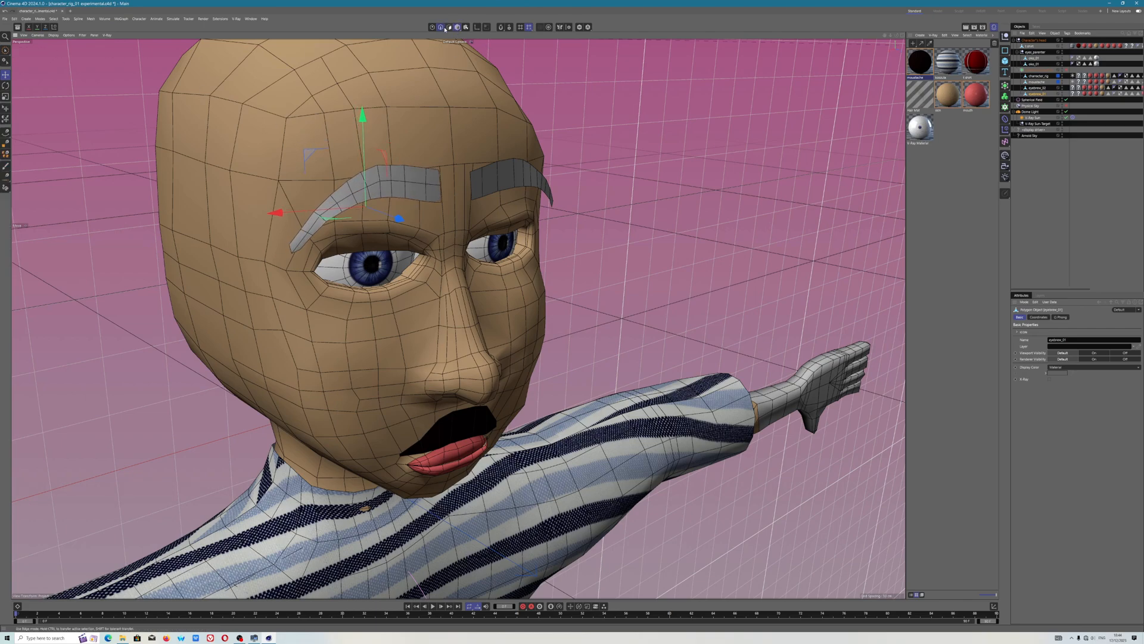
pyautogui.rightClick(388, 183)
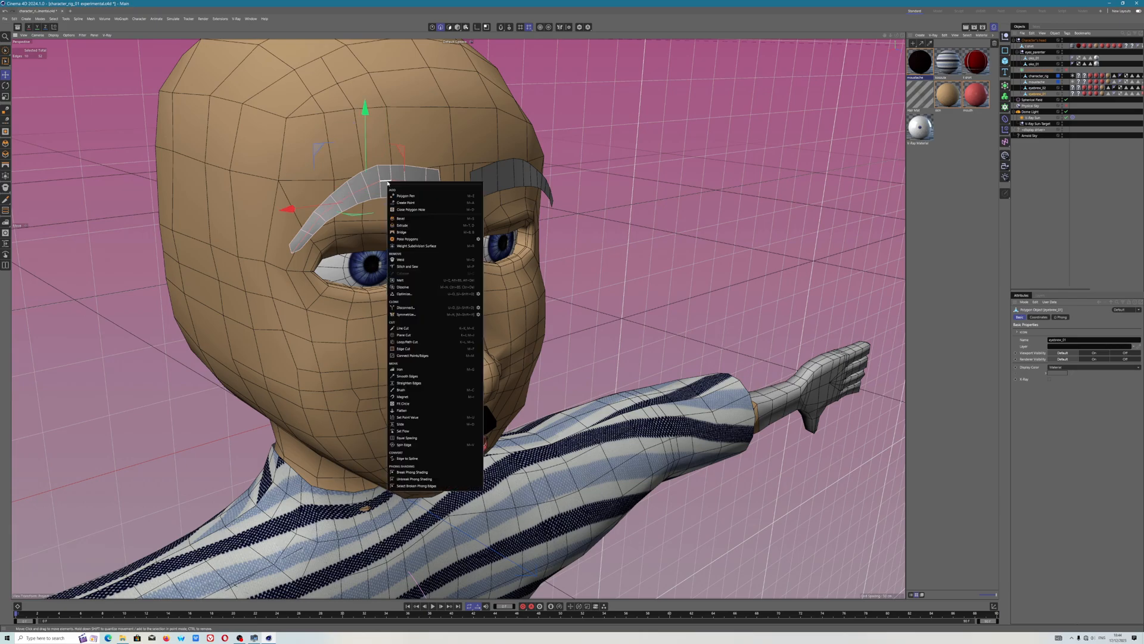
pyautogui.click(405, 287)
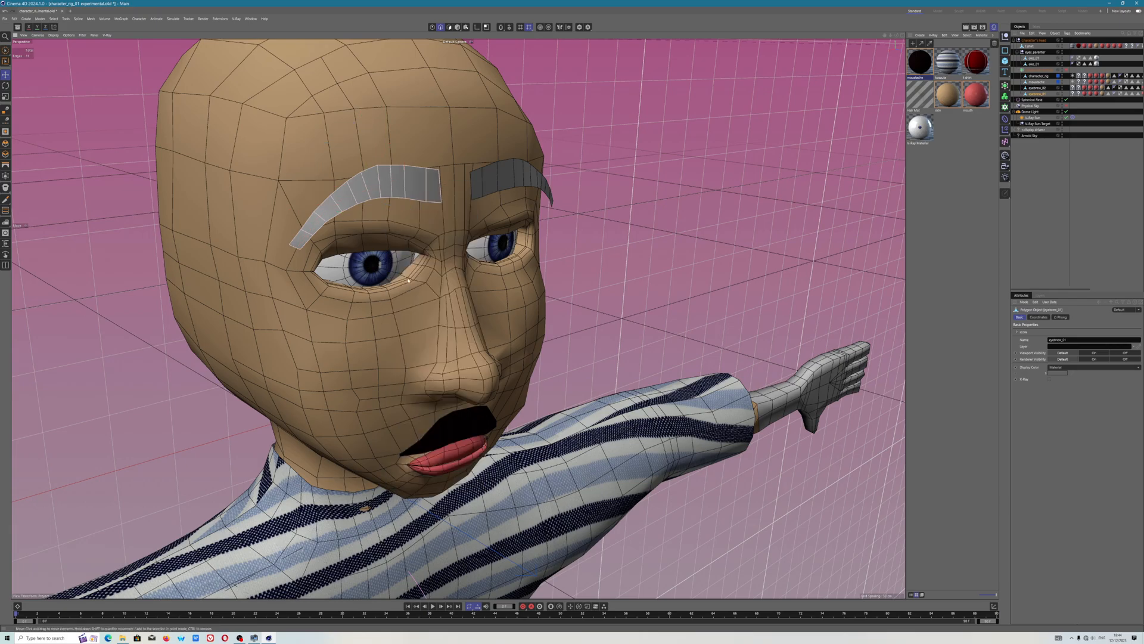
pyautogui.moveTo(416, 178)
pyautogui.keyDown('alt'); pyautogui.mouseDown()
pyautogui.moveTo(384, 171)
pyautogui.moveTo(409, 192)
pyautogui.mouseUp(); pyautogui.keyUp('alt')
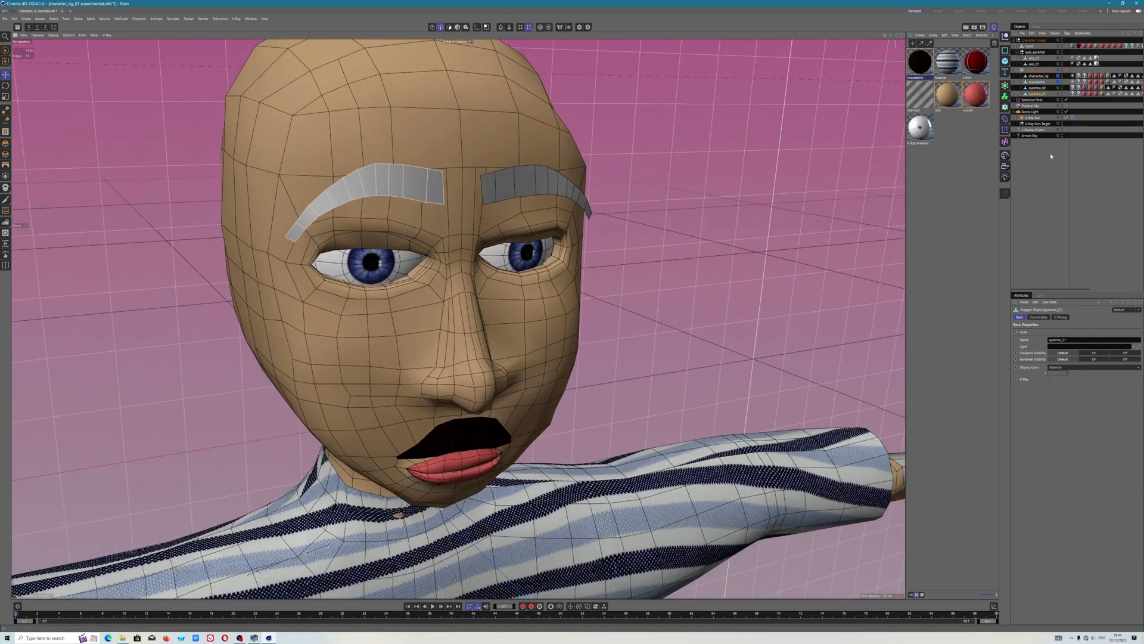
# - Create a new V-Ray material and name it eyebrow
pyautogui.click(931, 36)
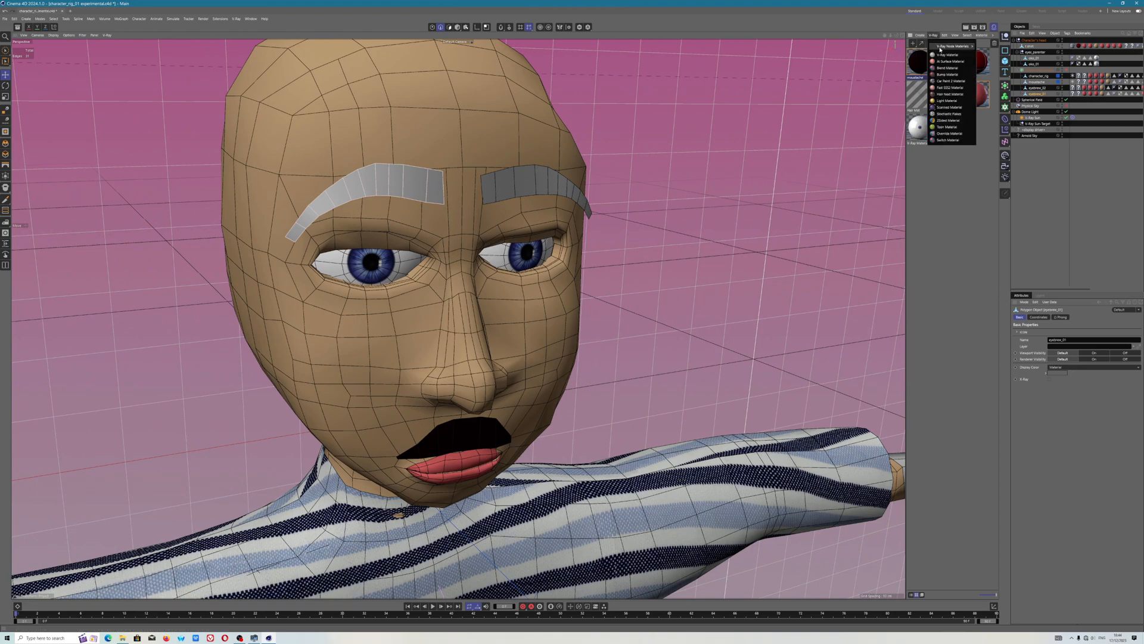
pyautogui.click(948, 55)
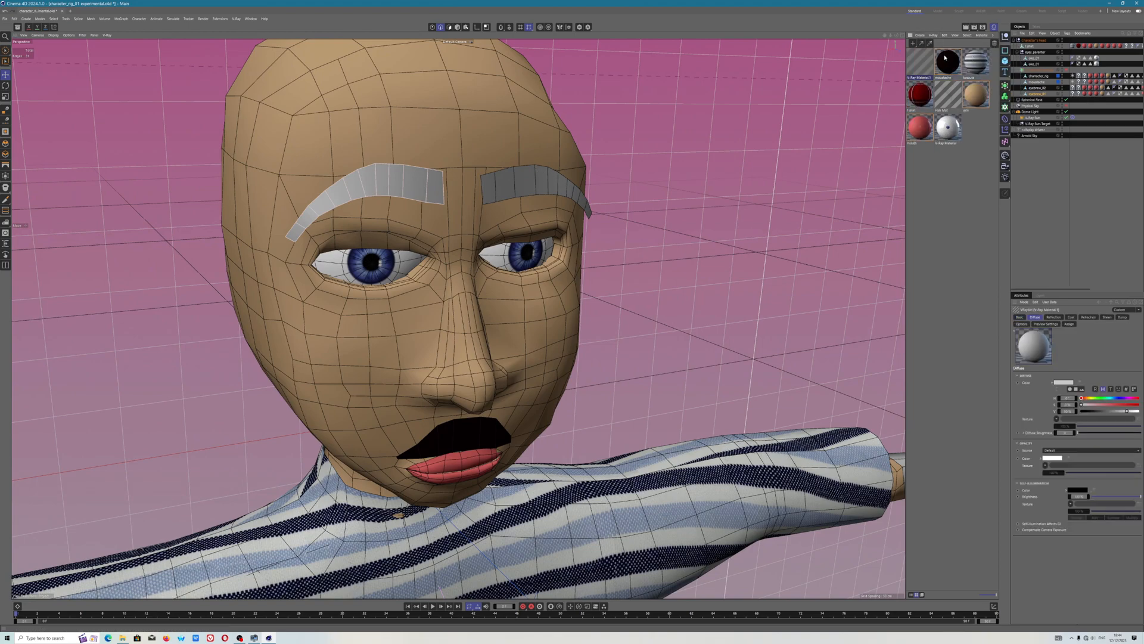
pyautogui.doubleClick(921, 77)
pyautogui.write('eyebrow')
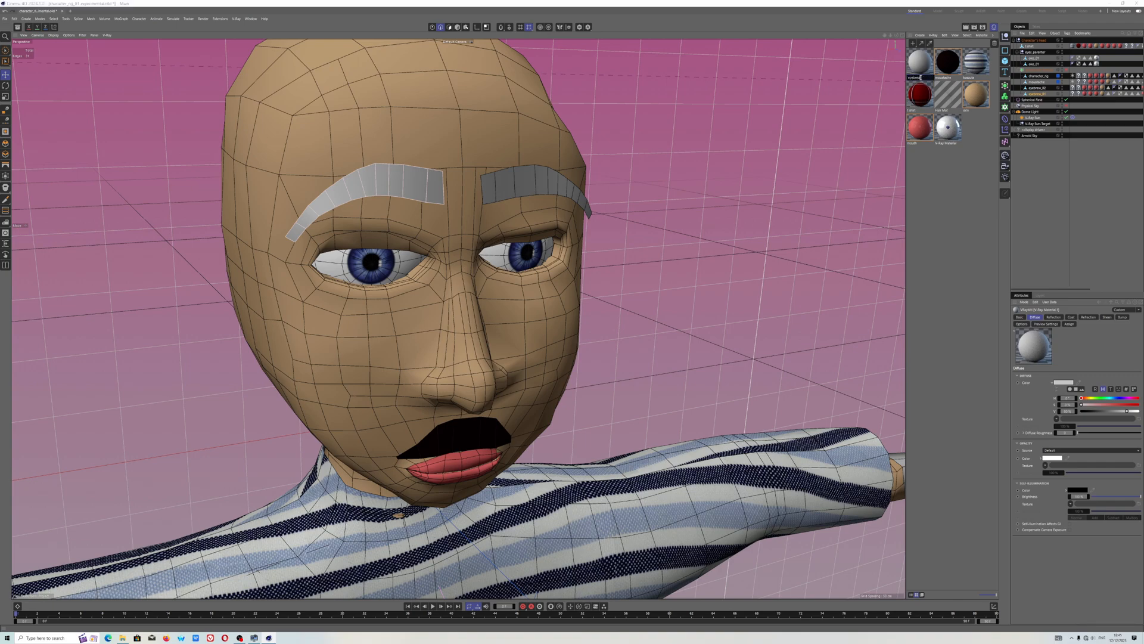
pyautogui.press('Return')
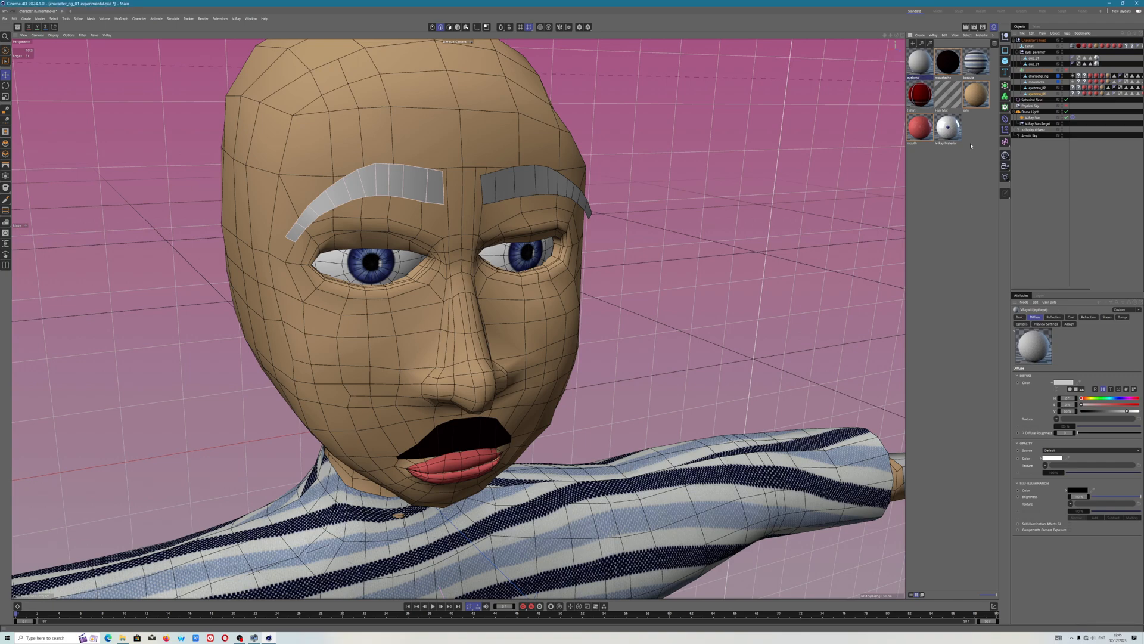
# - Set the diffuse colour of the eyebrow material to a dark, muted brown by adjusting hue, saturation and brightness
pyautogui.click(1064, 382)
pyautogui.click(1086, 445)
pyautogui.click(1094, 452)
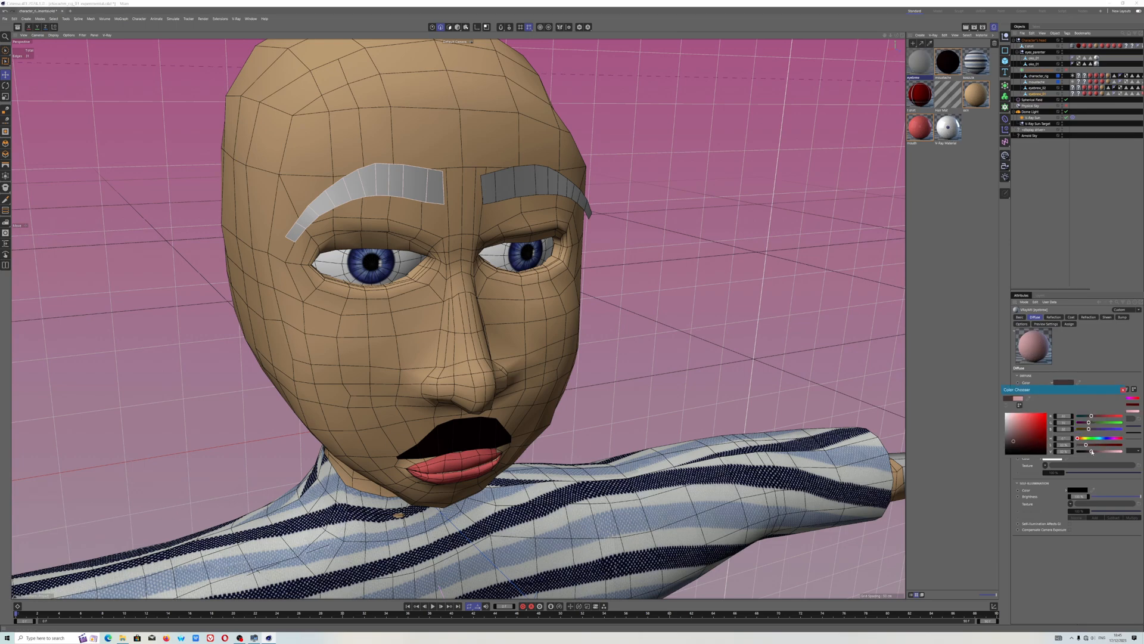
pyautogui.click(1101, 445)
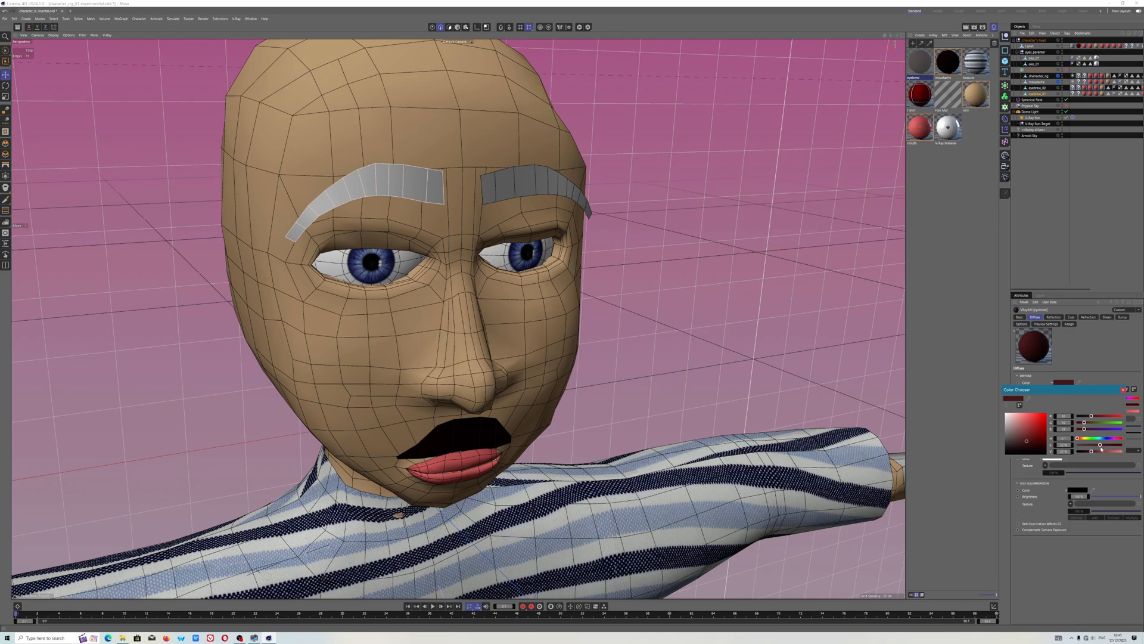
pyautogui.moveTo(1090, 445); pyautogui.dragTo(1087, 447)
pyautogui.click(1085, 446)
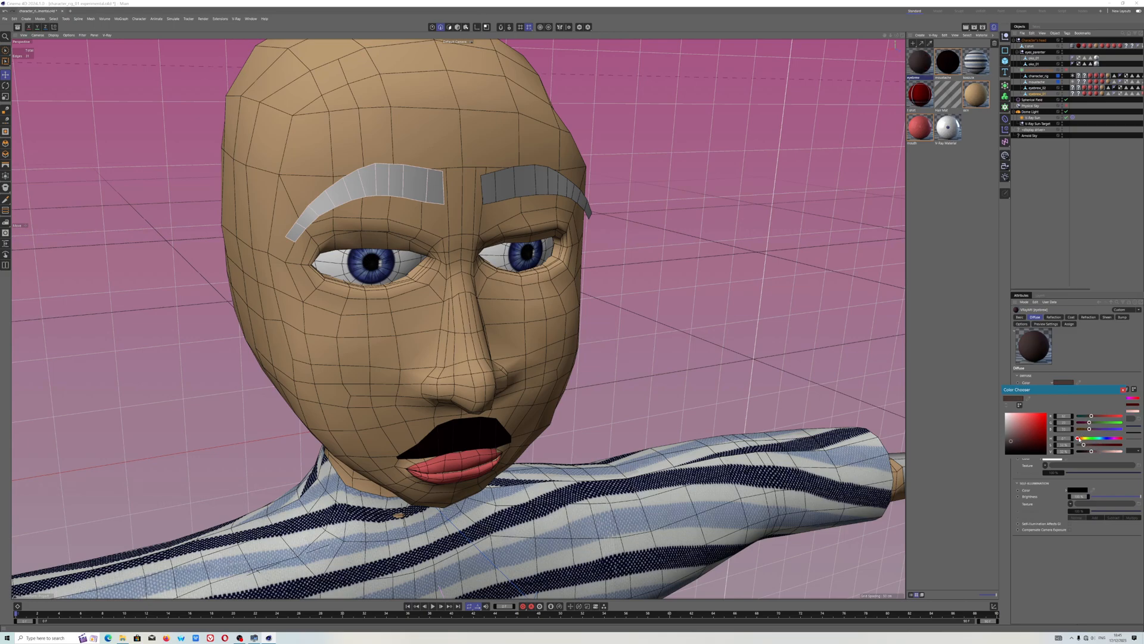
pyautogui.click(1082, 438)
pyautogui.click(1100, 446)
pyautogui.moveTo(1028, 440)
pyautogui.mouseDown()
pyautogui.moveTo(1080, 439)
pyautogui.moveTo(1025, 441)
pyautogui.mouseUp()
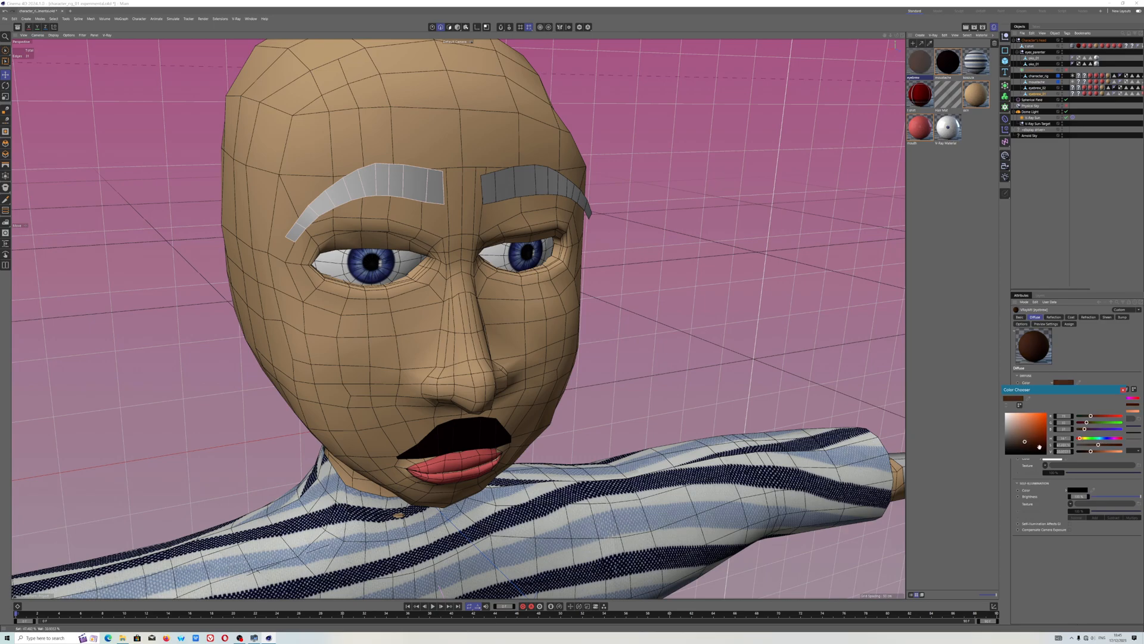
pyautogui.moveTo(1100, 445); pyautogui.dragTo(1091, 445)
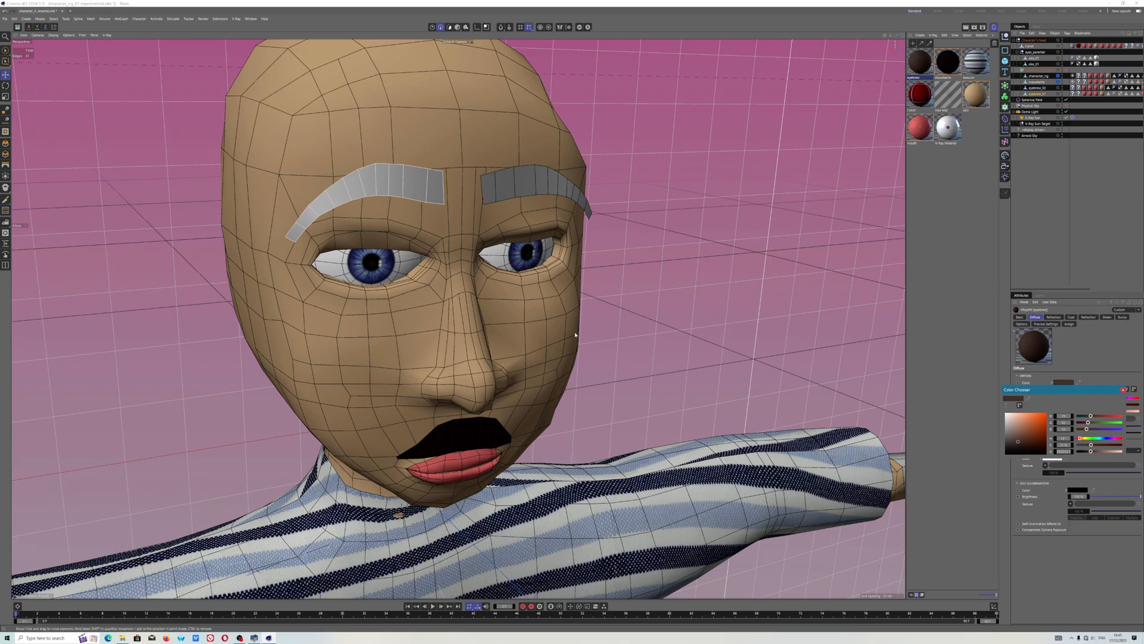
# - Apply the eyebrow material to the selected polygons of the eyebrow_01 mesh
pyautogui.click(449, 27)
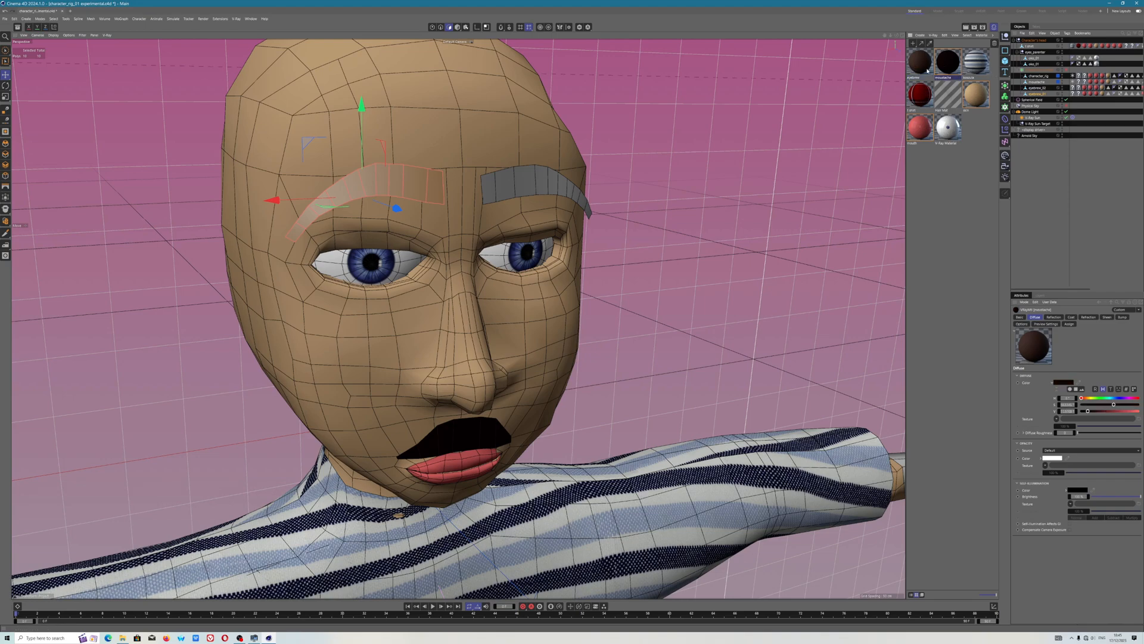
pyautogui.rightClick(926, 70)
pyautogui.click(948, 128)
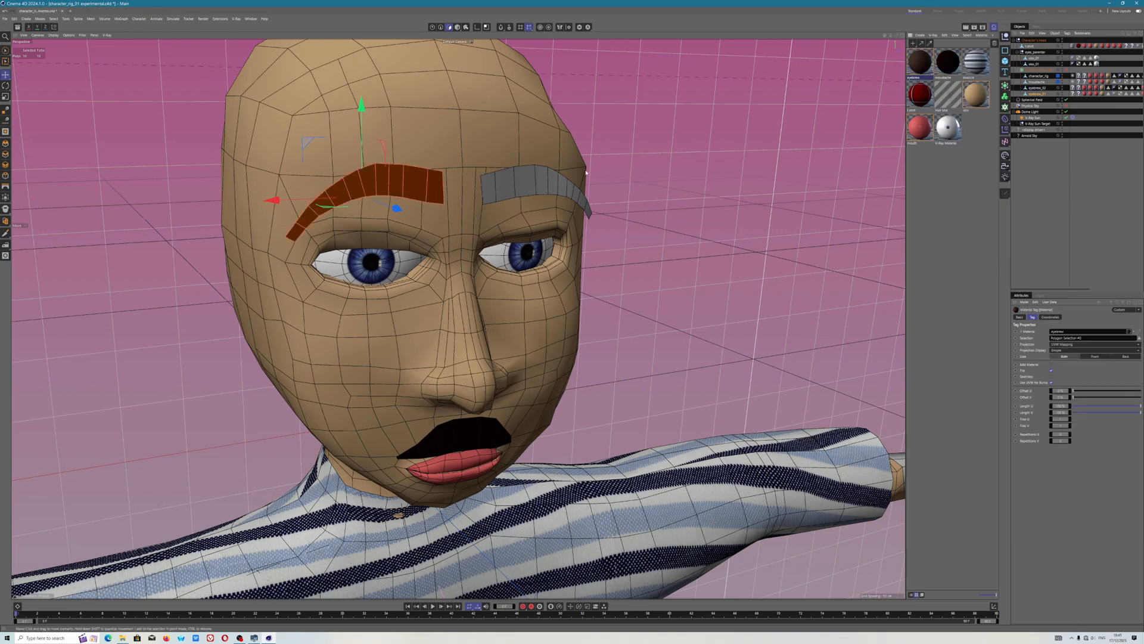
# - Apply the eyebrow material to the selected polygons of the eyebrow_02 mesh
pyautogui.click(1038, 87)
pyautogui.rightClick(919, 71)
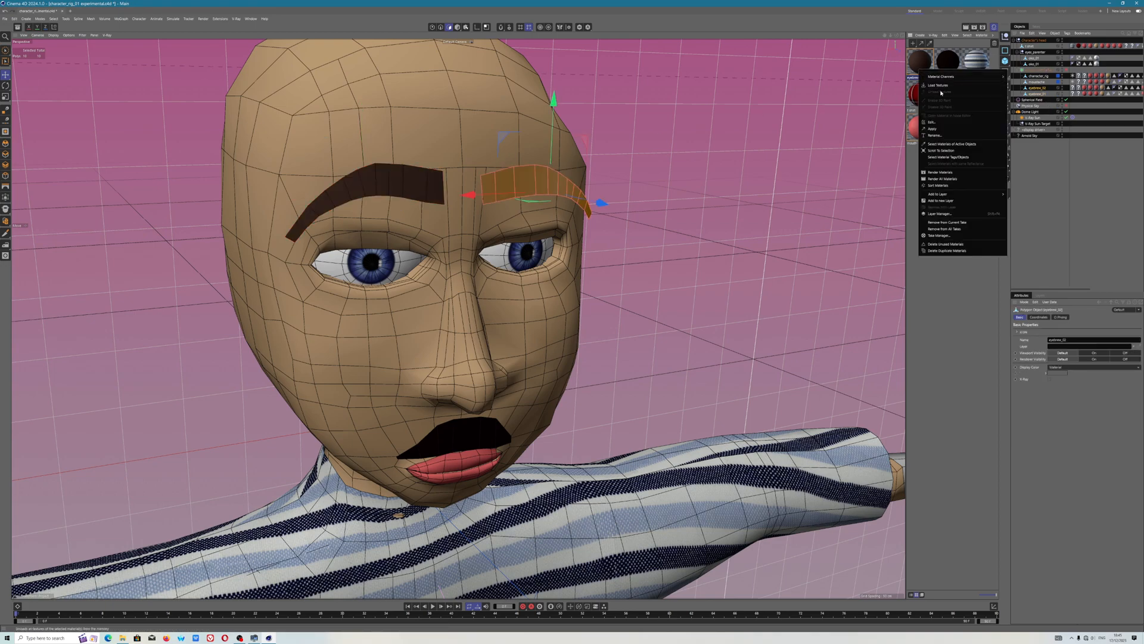
pyautogui.click(947, 129)
pyautogui.click(5, 18)
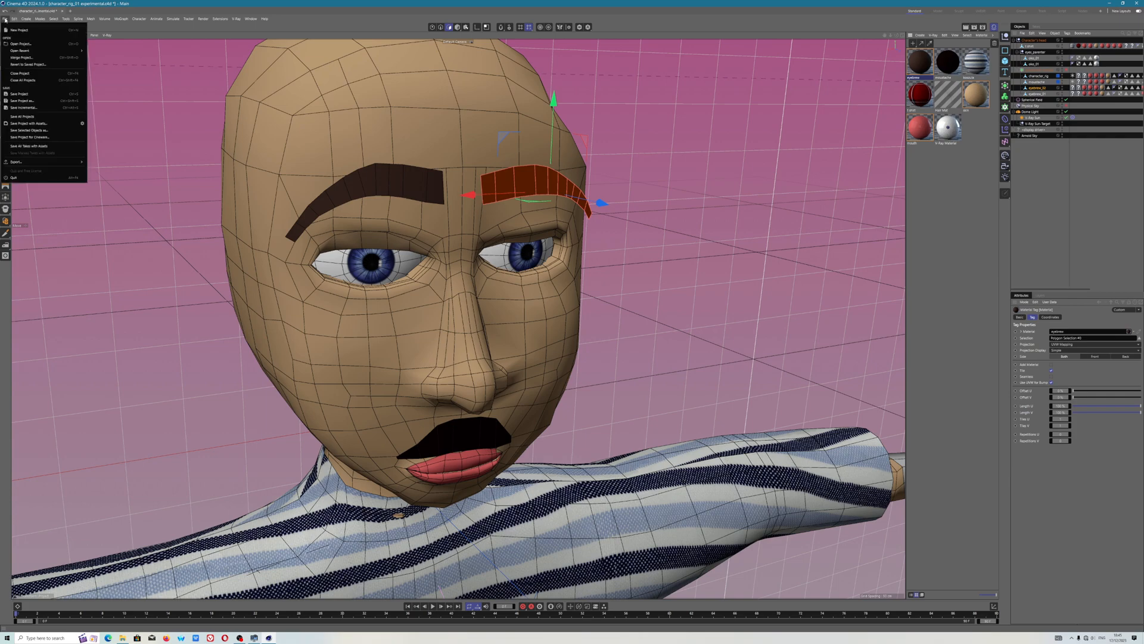
pyautogui.click(24, 84)
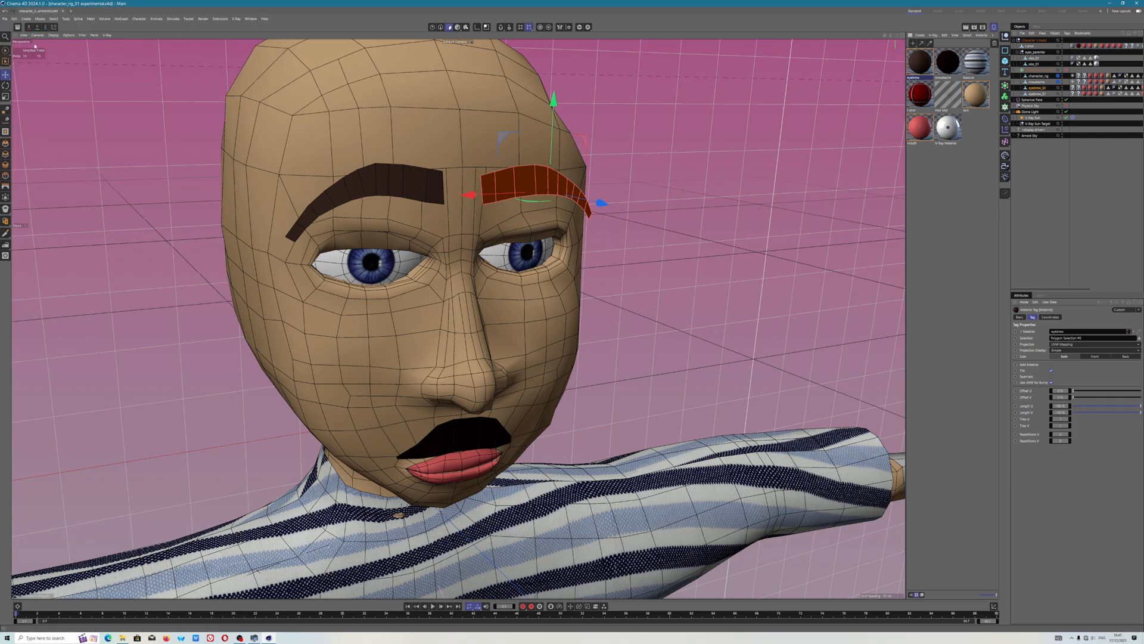
# - Add a hair object to the eyebrow_02 mesh in model mode and shorten its guides to short bristles
pyautogui.click(457, 28)
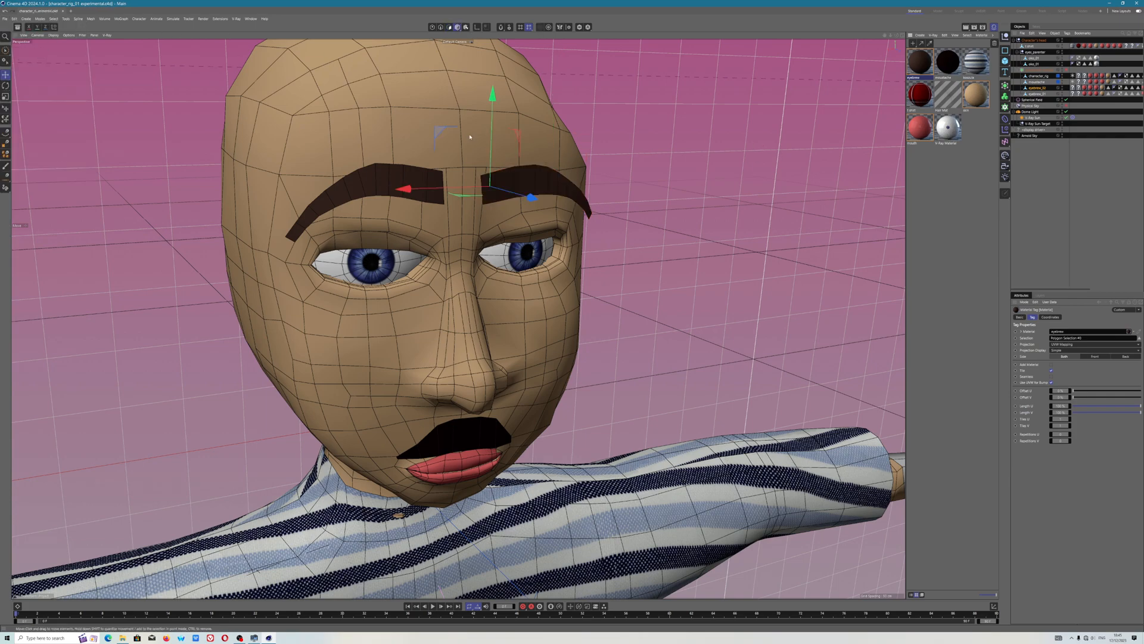
pyautogui.click(172, 18)
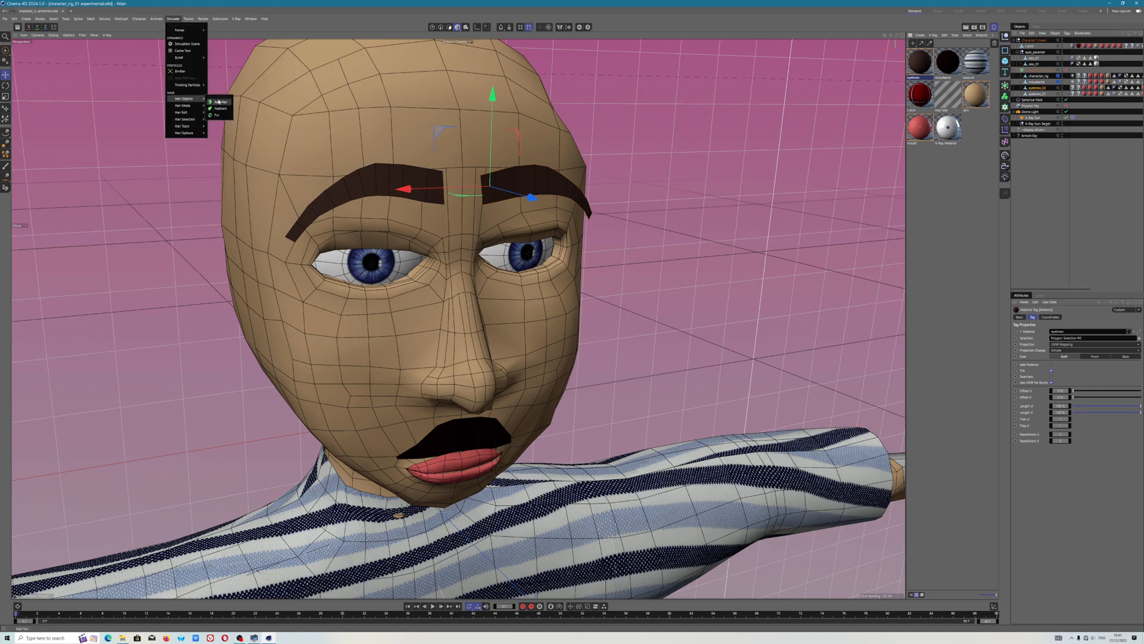
pyautogui.click(220, 102)
pyautogui.scroll(3, 540, 199)
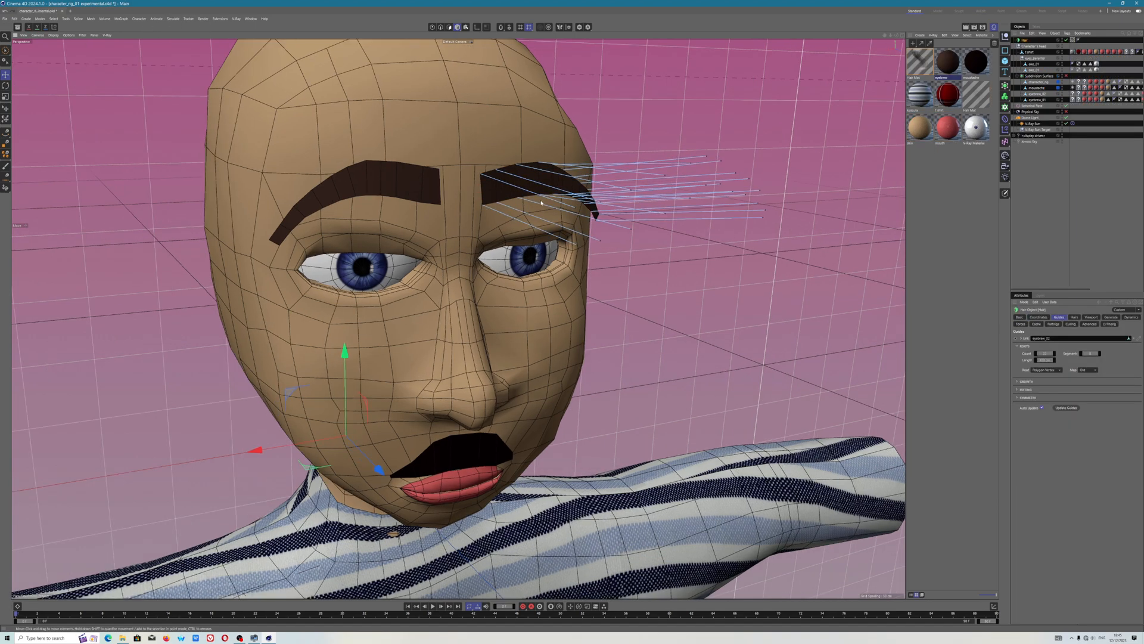
pyautogui.keyDown('alt'); pyautogui.moveTo(542, 174); pyautogui.dragTo(506, 138); pyautogui.keyUp('alt')
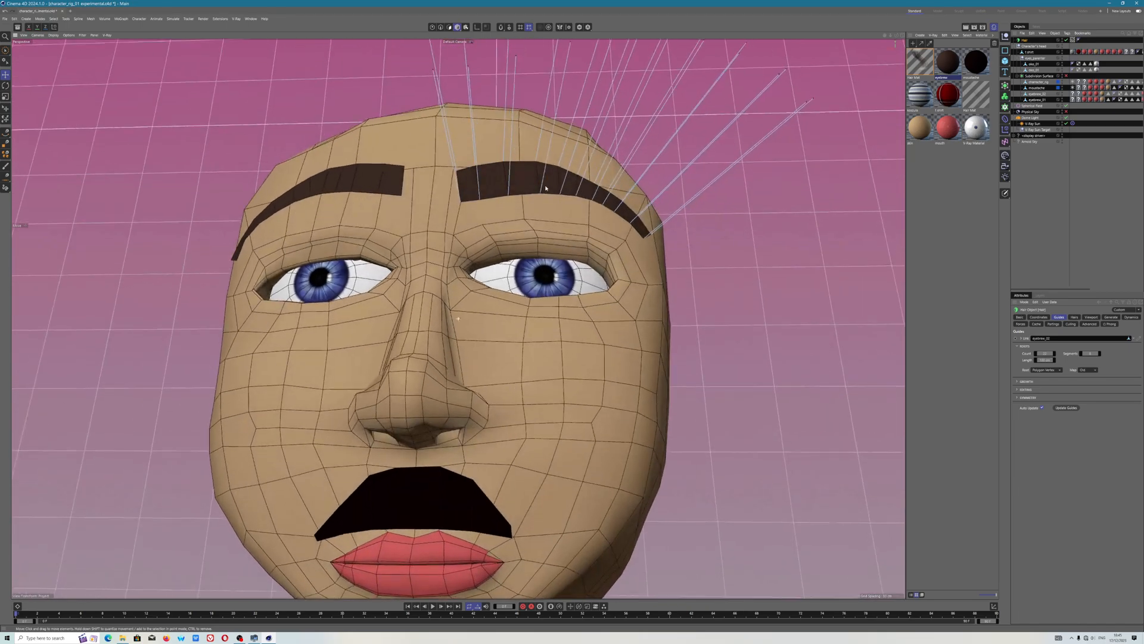
pyautogui.keyDown('alt'); pyautogui.moveTo(506, 140); pyautogui.dragTo(502, 263, button='middle'); pyautogui.keyUp('alt')
pyautogui.moveTo(1053, 362); pyautogui.dragTo(1054, 364)
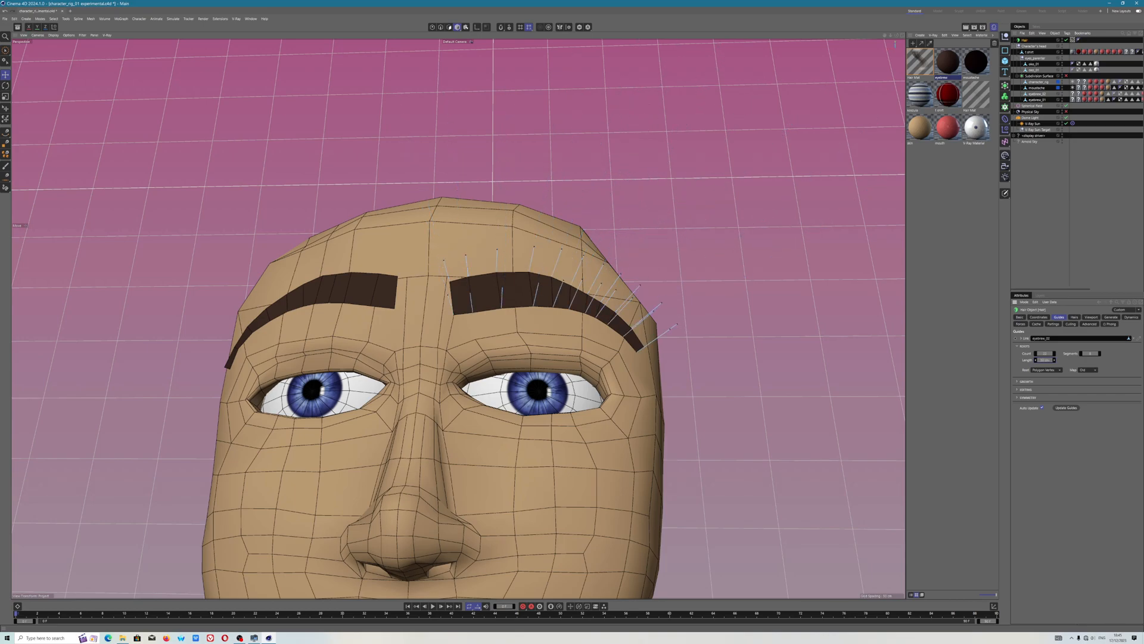
# - Set the hair object's viewport display to Hair Lines
pyautogui.click(1076, 318)
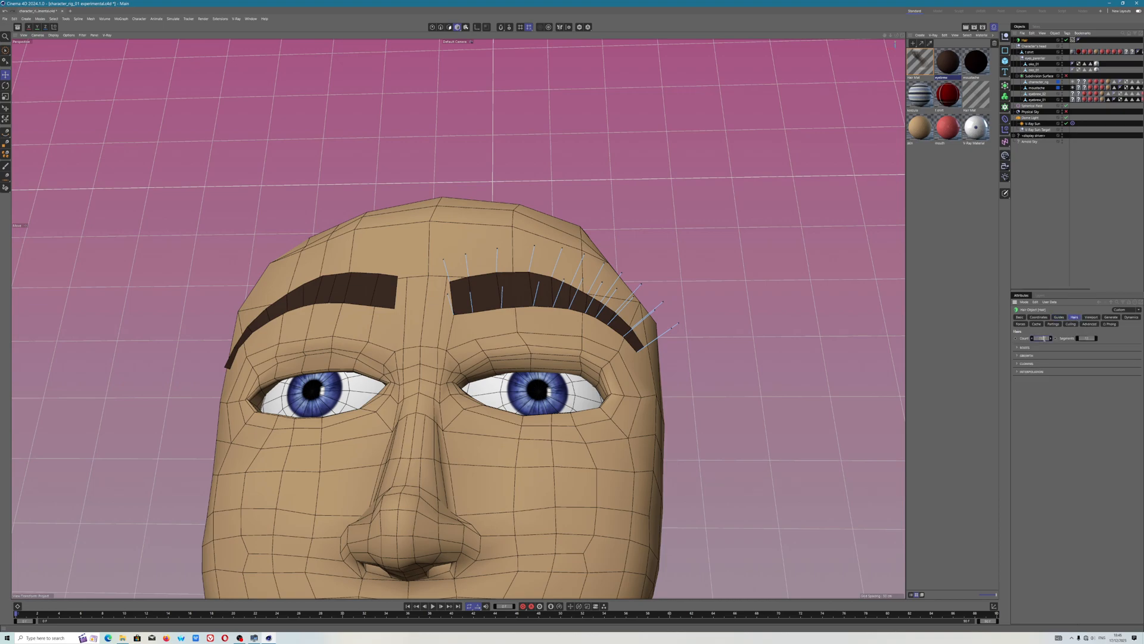
pyautogui.click(1091, 317)
pyautogui.click(1049, 346)
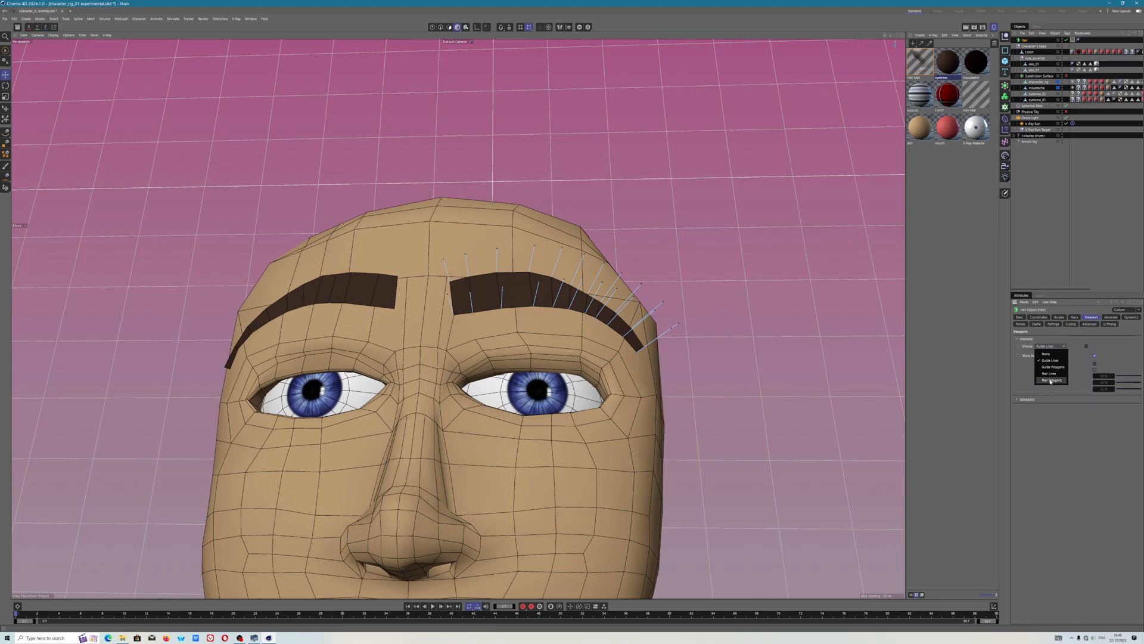
pyautogui.click(1049, 373)
pyautogui.scroll(5, 539, 285)
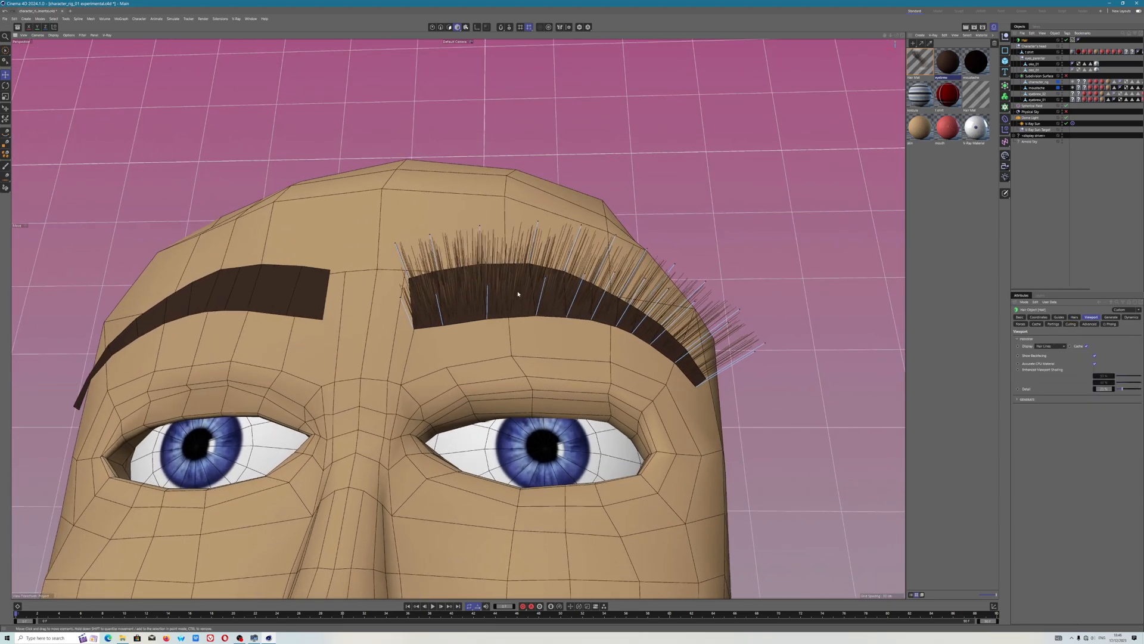
pyautogui.keyDown('alt'); pyautogui.moveTo(518, 296); pyautogui.dragTo(523, 286); pyautogui.keyUp('alt')
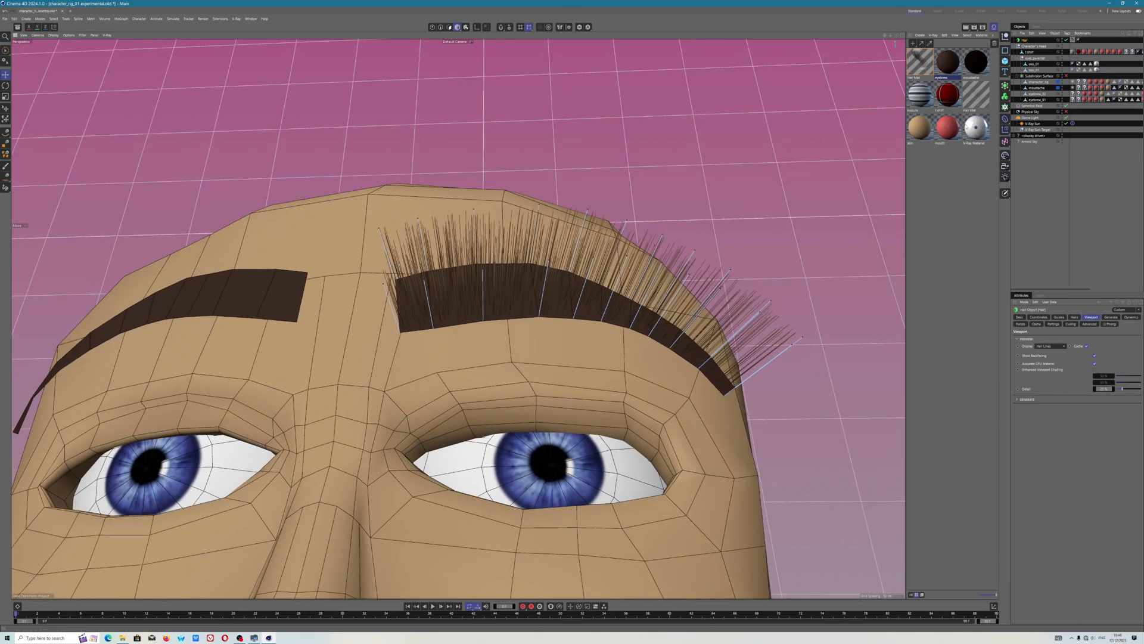
# - Adjust the root and tip thickness of the new hair material
pyautogui.doubleClick(925, 72)
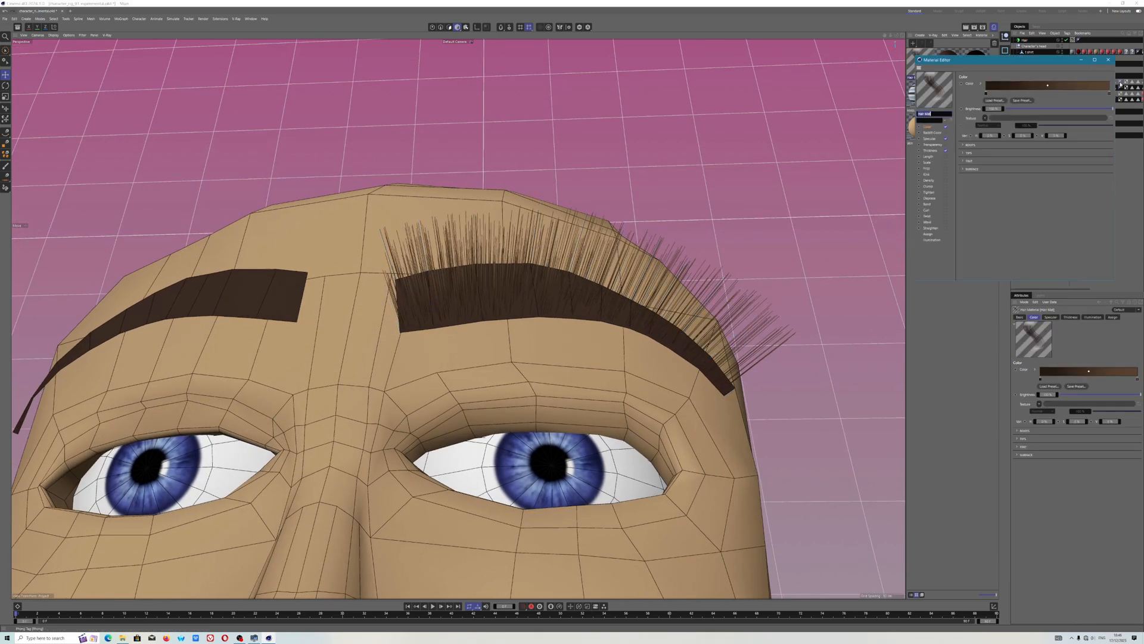
pyautogui.click(1108, 59)
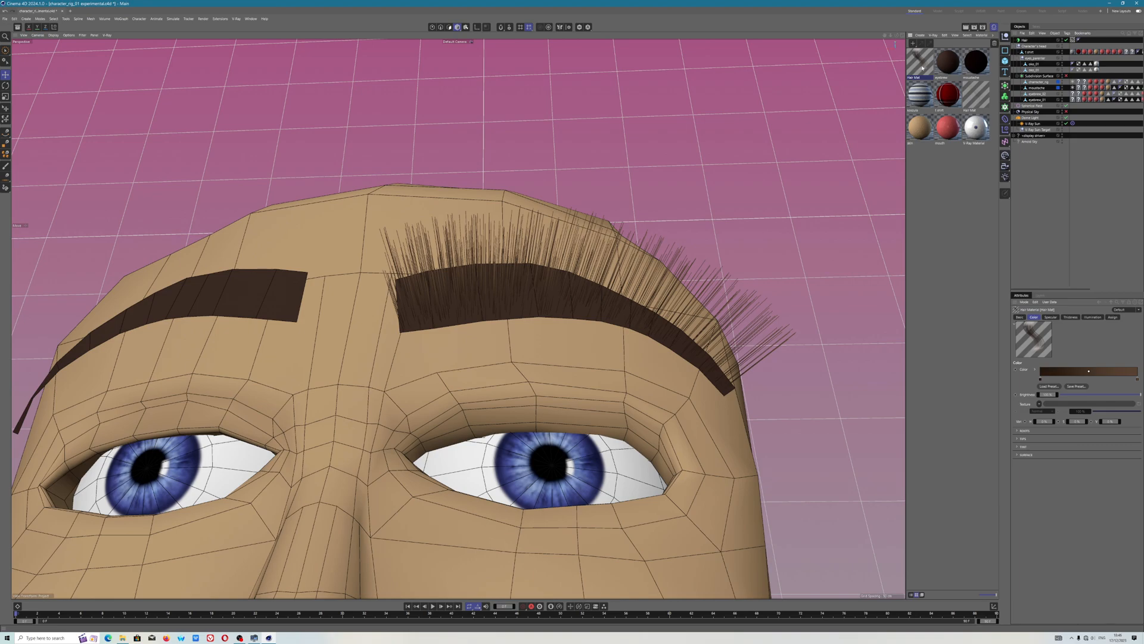
pyautogui.click(1070, 316)
pyautogui.doubleClick(1044, 369)
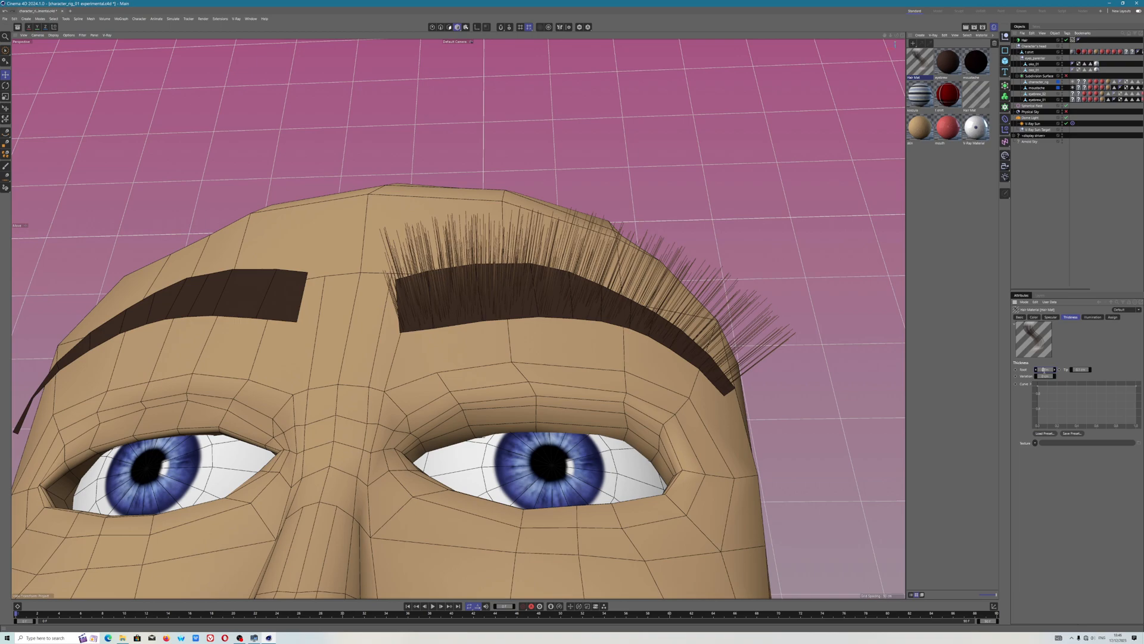
pyautogui.press('Return')
pyautogui.click(1079, 369)
pyautogui.click(1080, 370)
pyautogui.click(1055, 370)
pyautogui.scroll(-2, 562, 308)
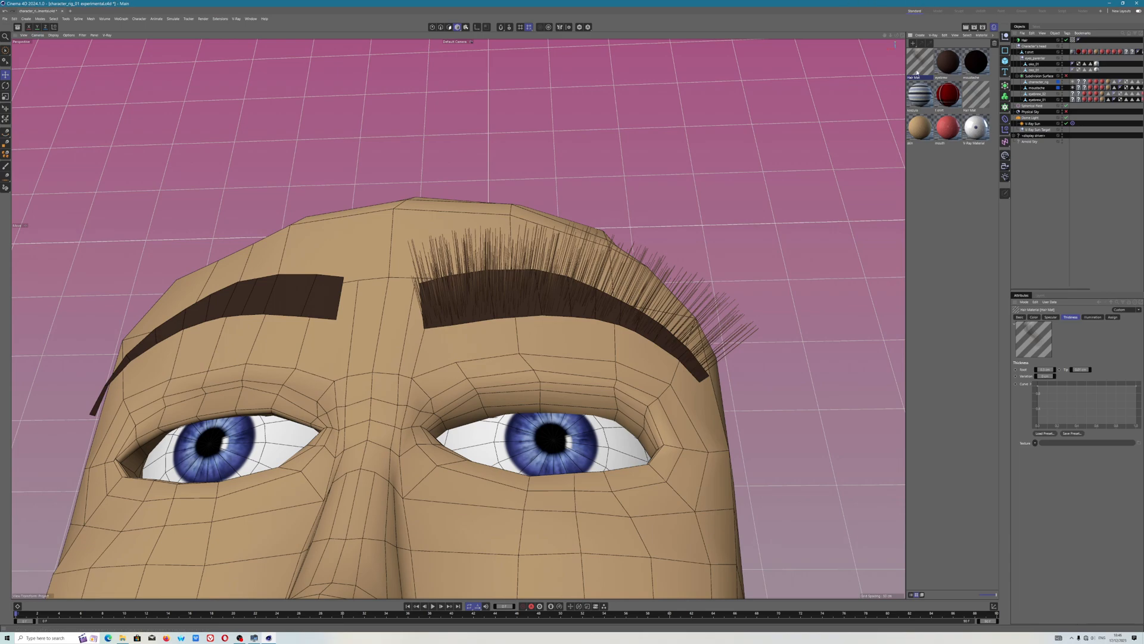
# - Create a V-Ray Hair Next material and assign it to the hair object
pyautogui.click(933, 36)
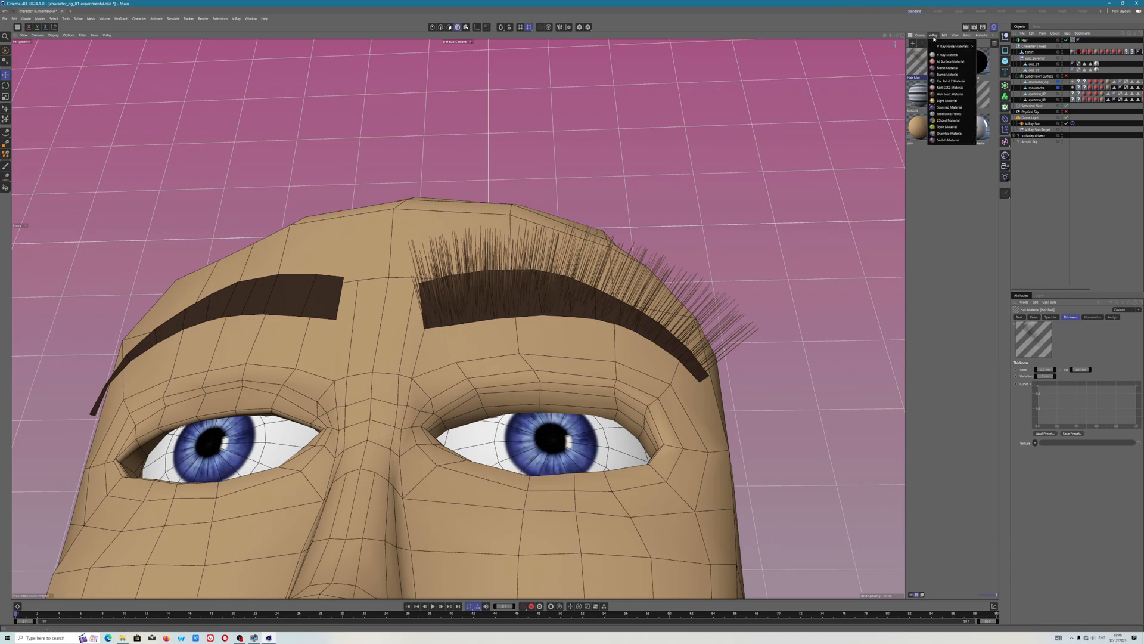
pyautogui.click(951, 94)
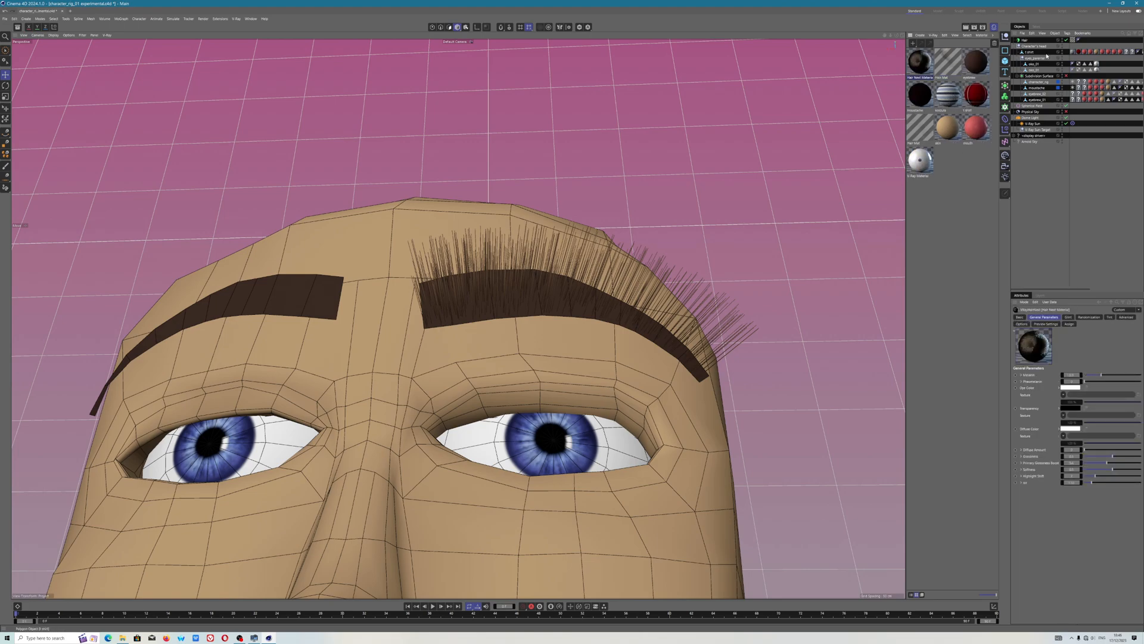
pyautogui.moveTo(920, 67); pyautogui.dragTo(1026, 41)
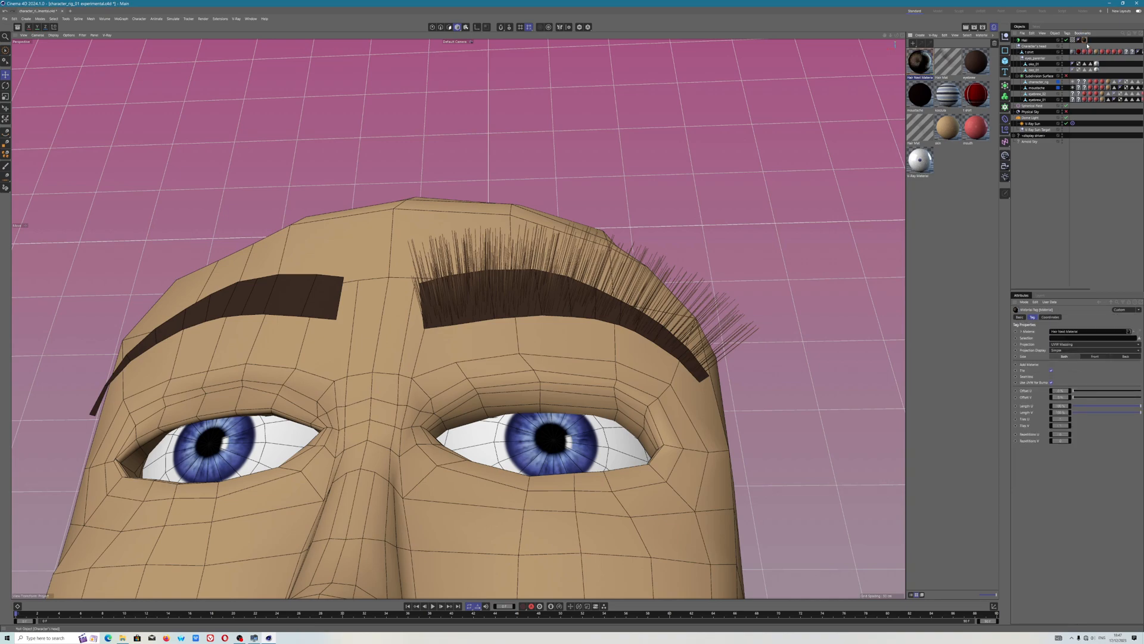
# - Rename the hair object as eyebrow_01
pyautogui.click(1031, 39)
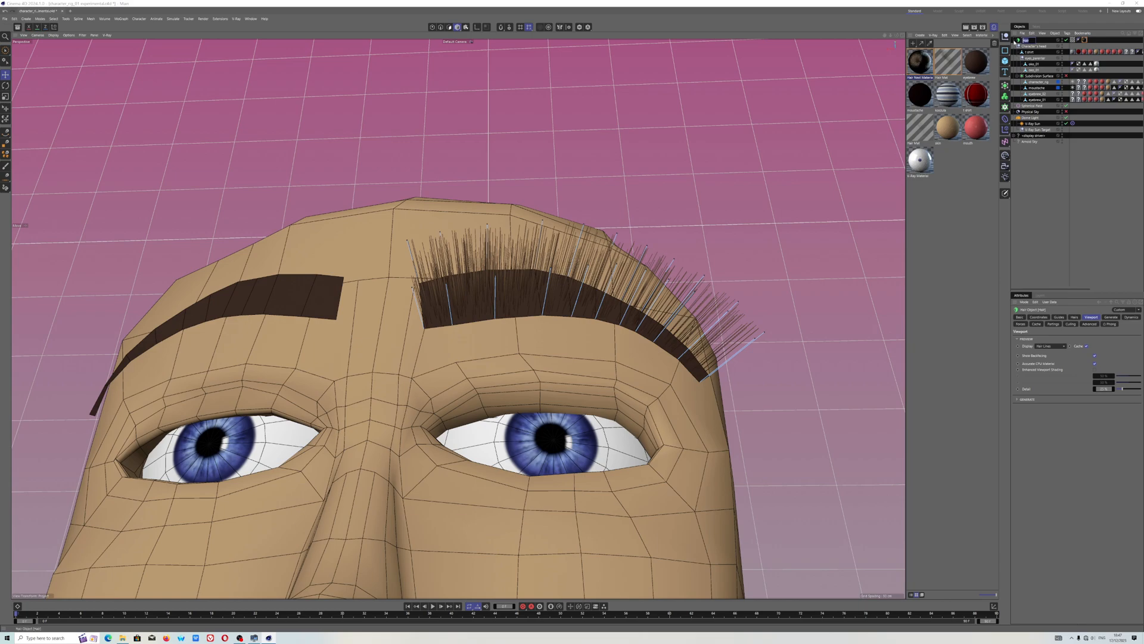
pyautogui.write('eyebrow_01')
pyautogui.press('Return')
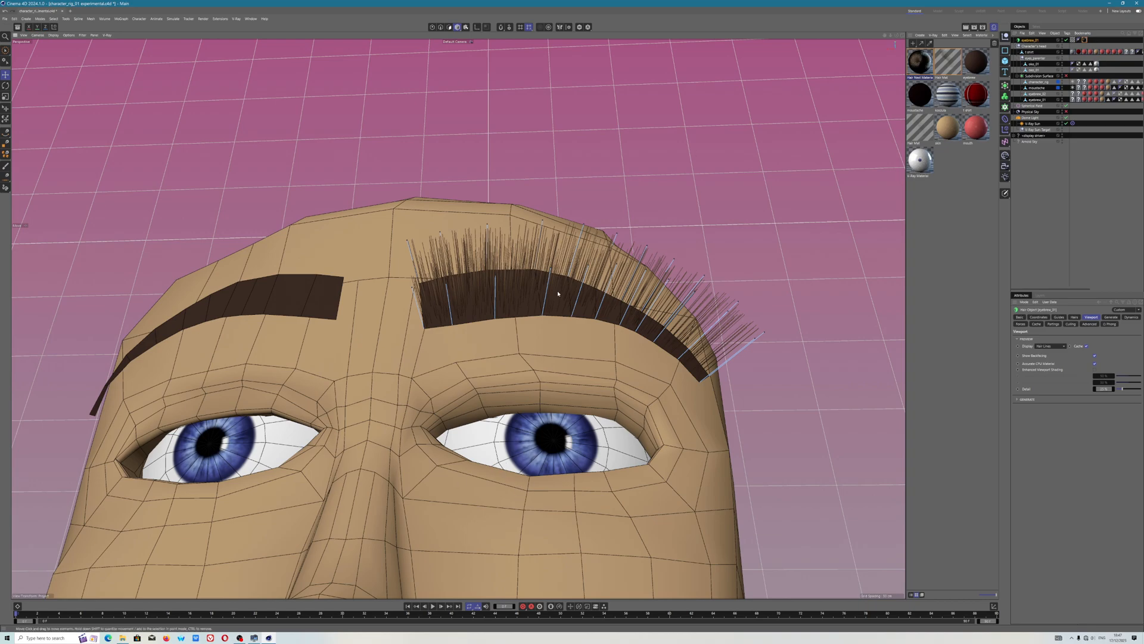
# - Disable dynamics on the eyebrow_01 hair object
pyautogui.keyDown('alt'); pyautogui.moveTo(558, 294); pyautogui.dragTo(557, 285); pyautogui.keyUp('alt')
pyautogui.click(1076, 318)
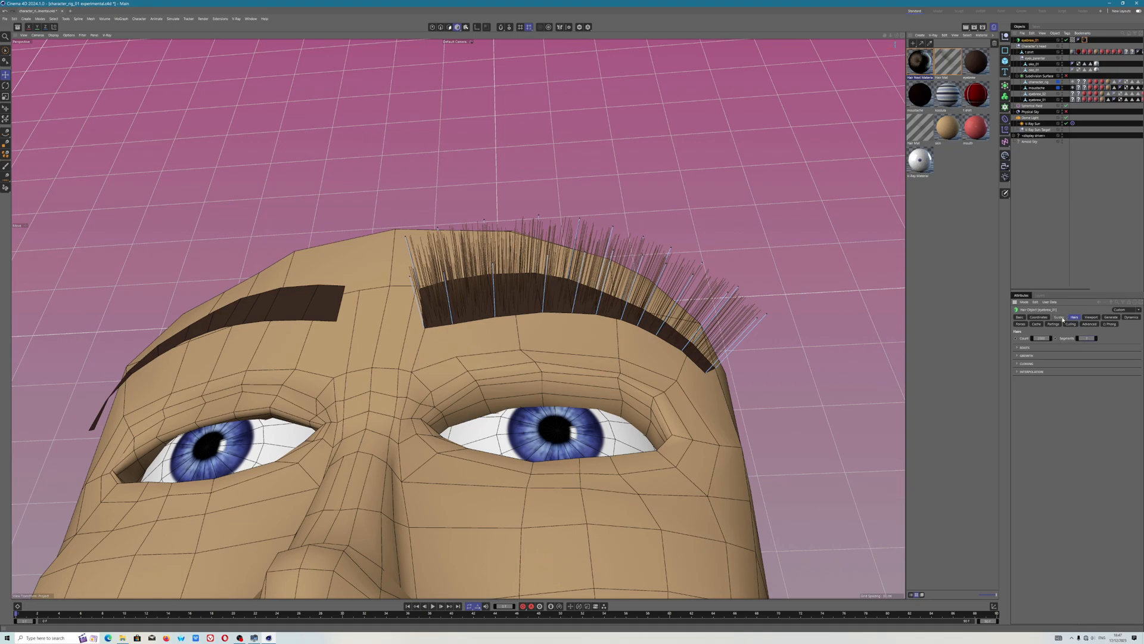
pyautogui.click(1132, 317)
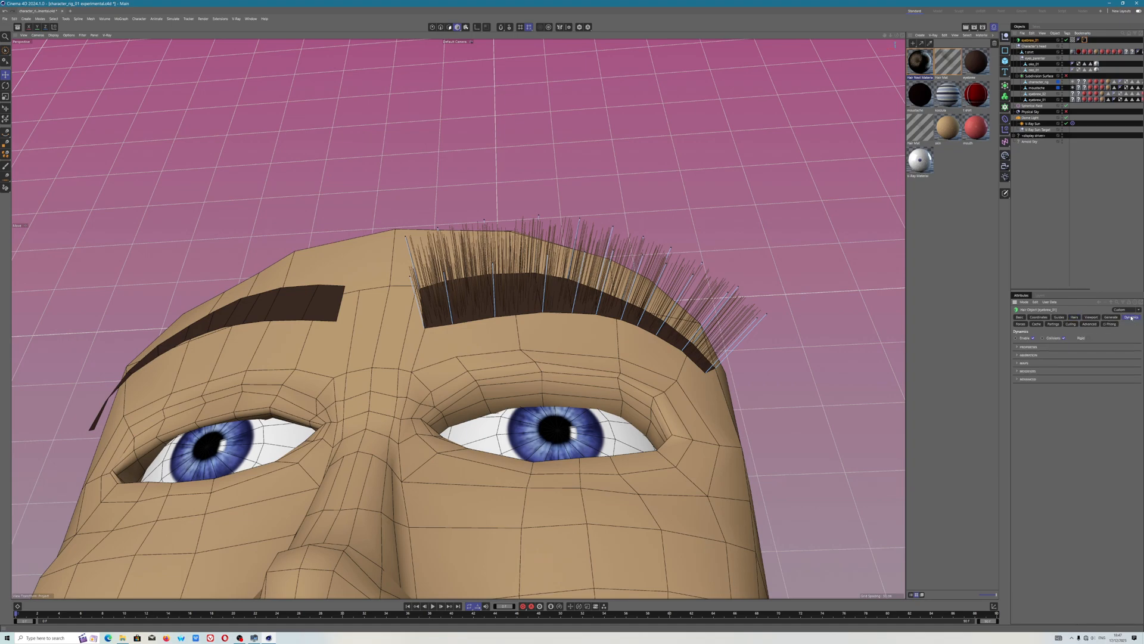
pyautogui.click(1035, 338)
pyautogui.click(1020, 317)
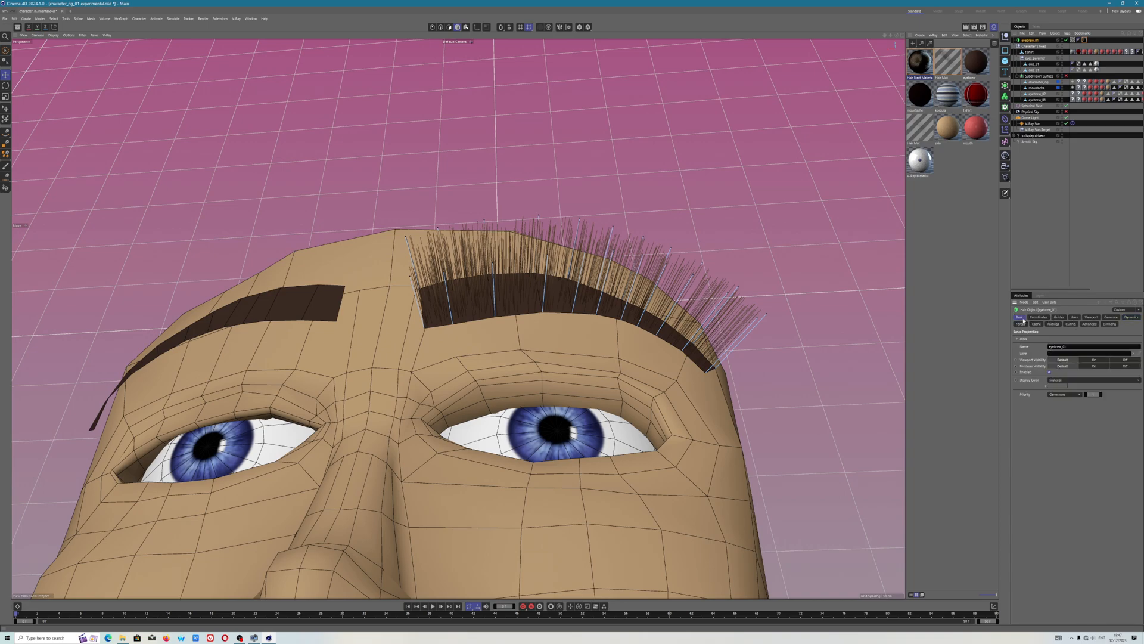
# - Detach the hair tools as a floating palette and brush the eyebrow hair outward toward the temple
pyautogui.keyDown('alt'); pyautogui.moveTo(560, 304); pyautogui.dragTo(567, 274); pyautogui.keyUp('alt')
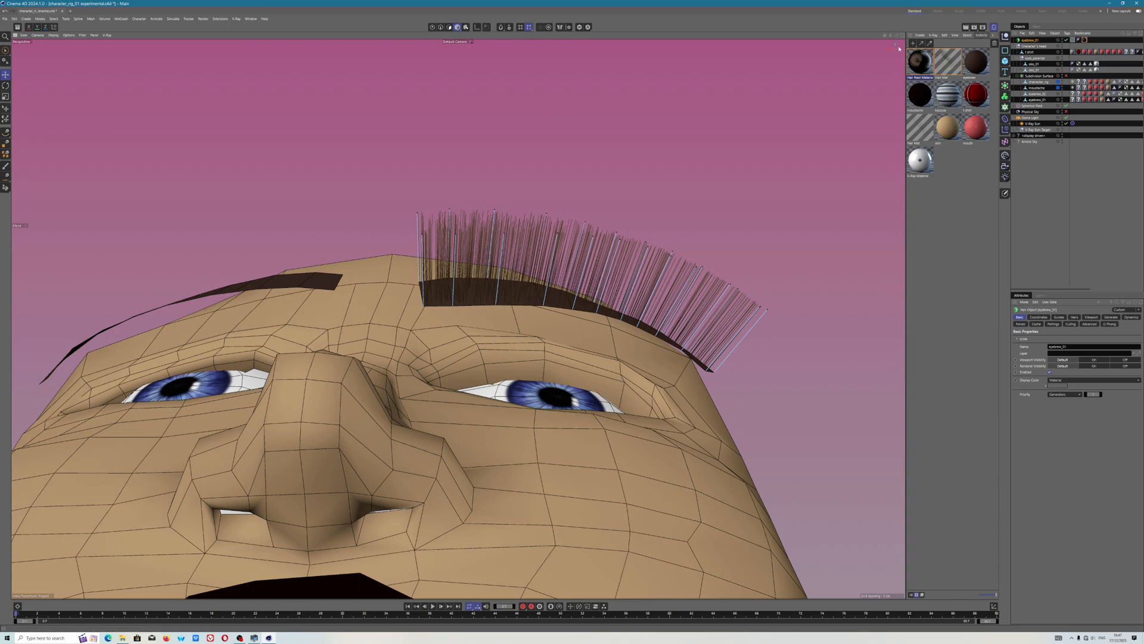
pyautogui.keyDown('alt'); pyautogui.moveTo(509, 299); pyautogui.dragTo(511, 306); pyautogui.keyUp('alt')
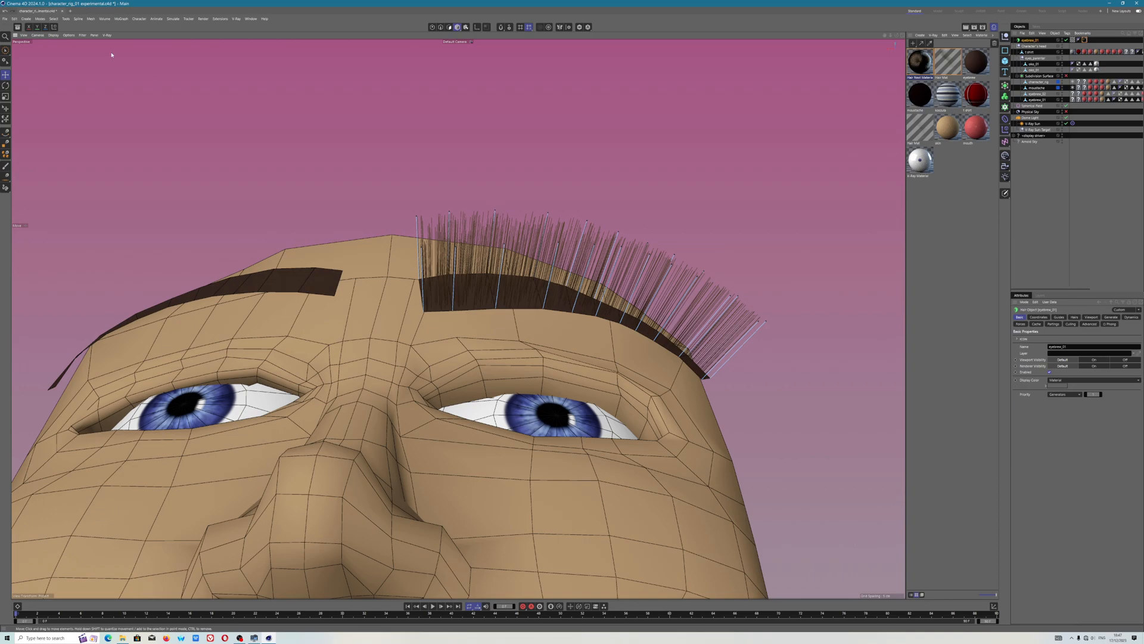
pyautogui.click(173, 19)
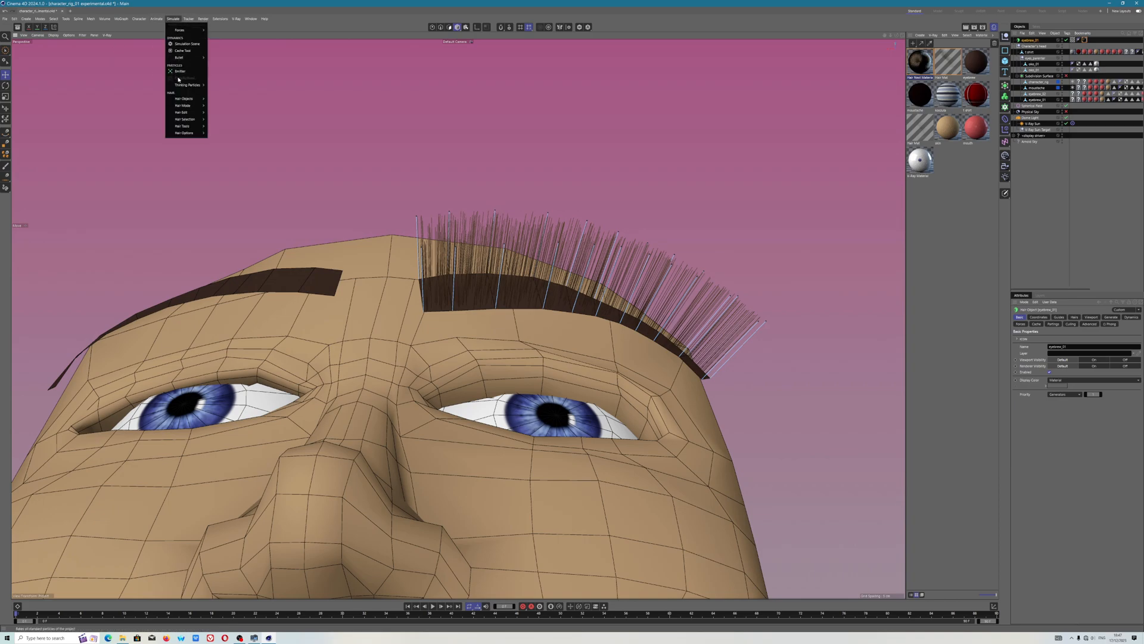
pyautogui.moveTo(193, 113)
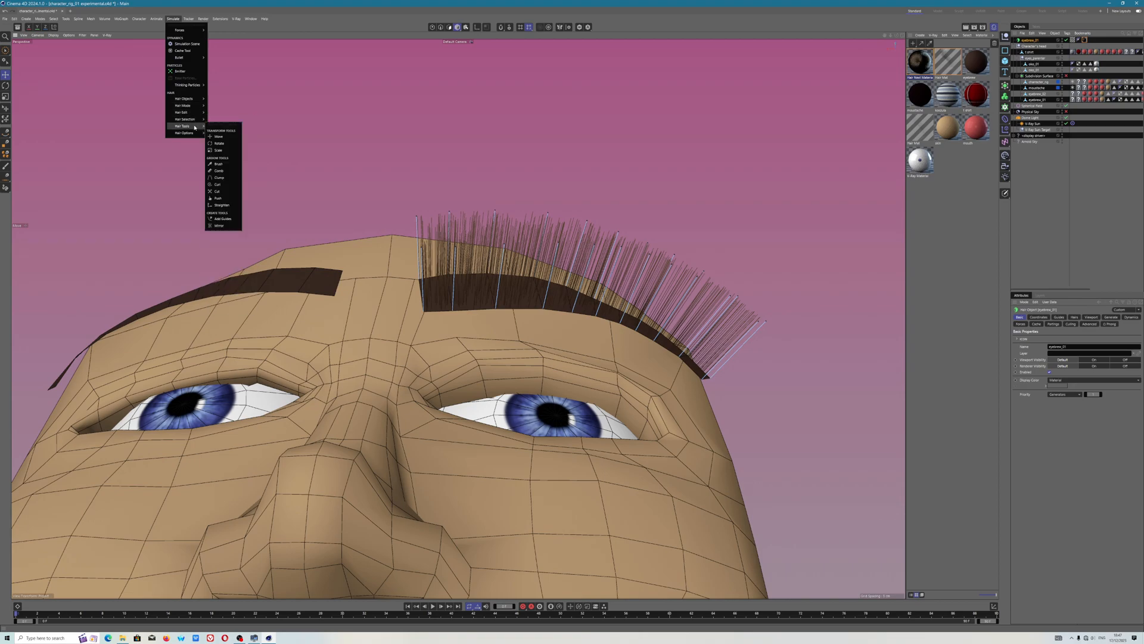
pyautogui.click(216, 124)
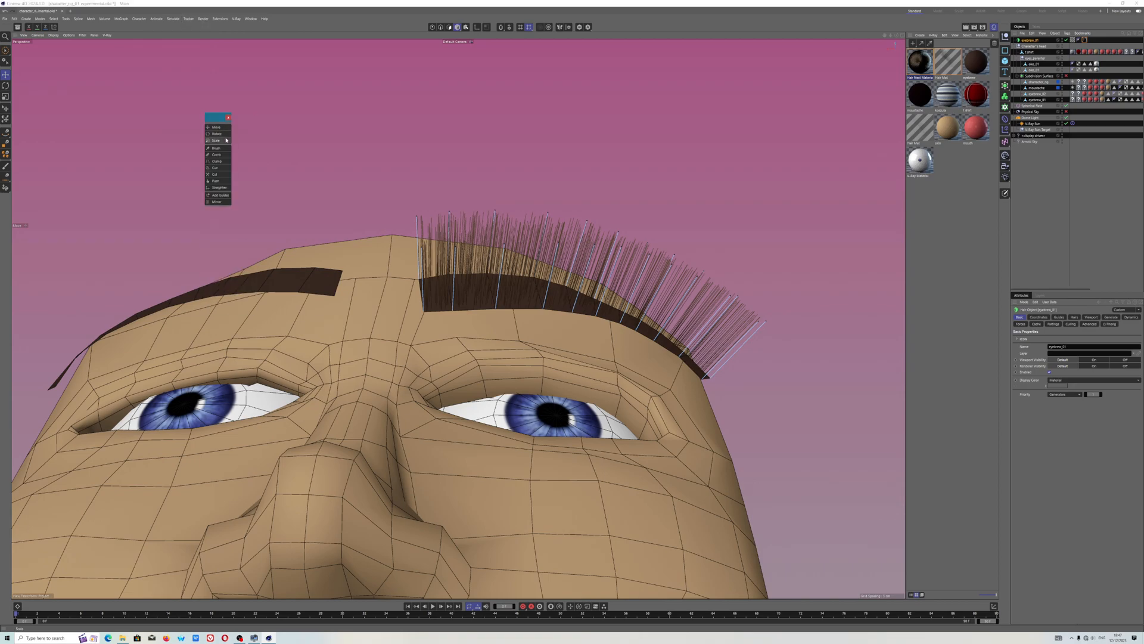
pyautogui.click(216, 148)
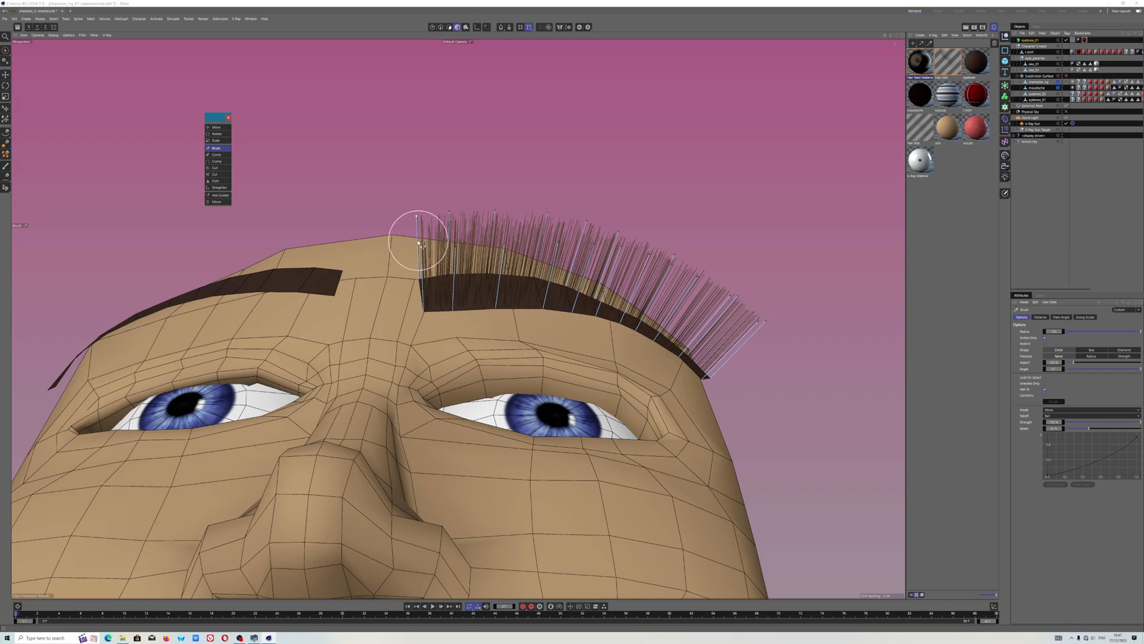
pyautogui.moveTo(452, 260)
pyautogui.mouseDown()
pyautogui.moveTo(687, 321)
pyautogui.moveTo(680, 277)
pyautogui.moveTo(604, 244)
pyautogui.moveTo(766, 338)
pyautogui.mouseUp()
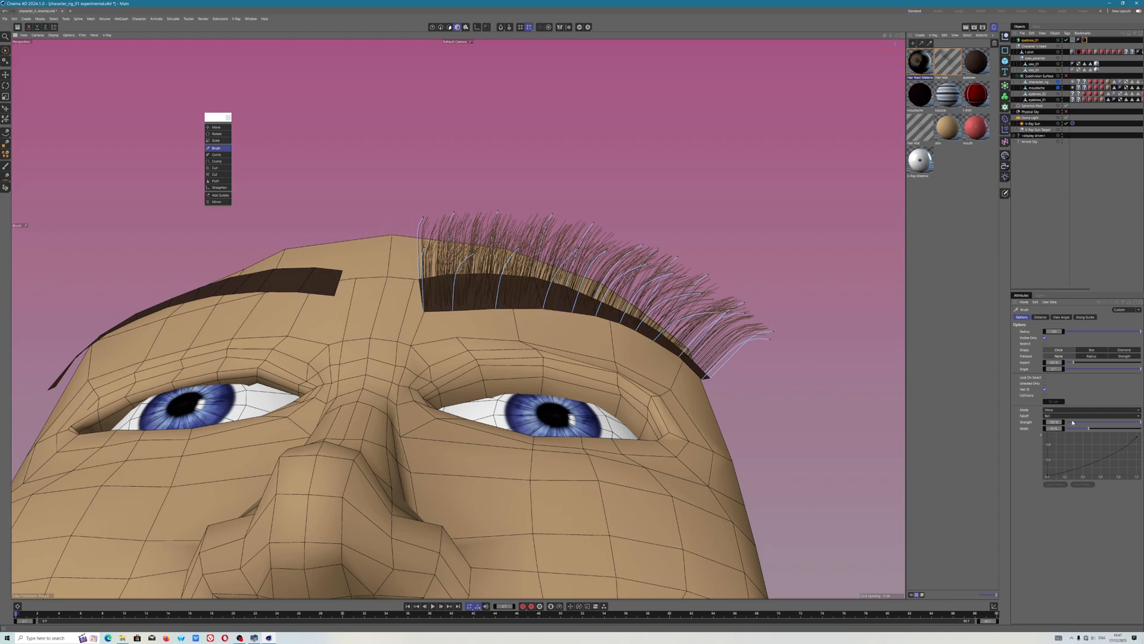
# - Increase the hair brush width and brush the outer eyebrow hairs toward the temple
pyautogui.moveTo(1090, 431); pyautogui.dragTo(1093, 431)
pyautogui.moveTo(1094, 428); pyautogui.dragTo(1107, 429)
pyautogui.moveTo(764, 332); pyautogui.dragTo(747, 316)
pyautogui.moveTo(670, 298); pyautogui.dragTo(774, 360)
# - Brush the eyebrow hairs sideways toward the temple from a view above the head so they lie closer to the brow
pyautogui.moveTo(567, 296)
pyautogui.keyDown('alt'); pyautogui.mouseDown()
pyautogui.moveTo(576, 371)
pyautogui.moveTo(566, 436)
pyautogui.mouseUp(); pyautogui.keyUp('alt')
pyautogui.moveTo(412, 373)
pyautogui.mouseDown()
pyautogui.moveTo(500, 384)
pyautogui.moveTo(579, 373)
pyautogui.mouseUp()
pyautogui.moveTo(579, 372); pyautogui.dragTo(625, 372, button='middle')
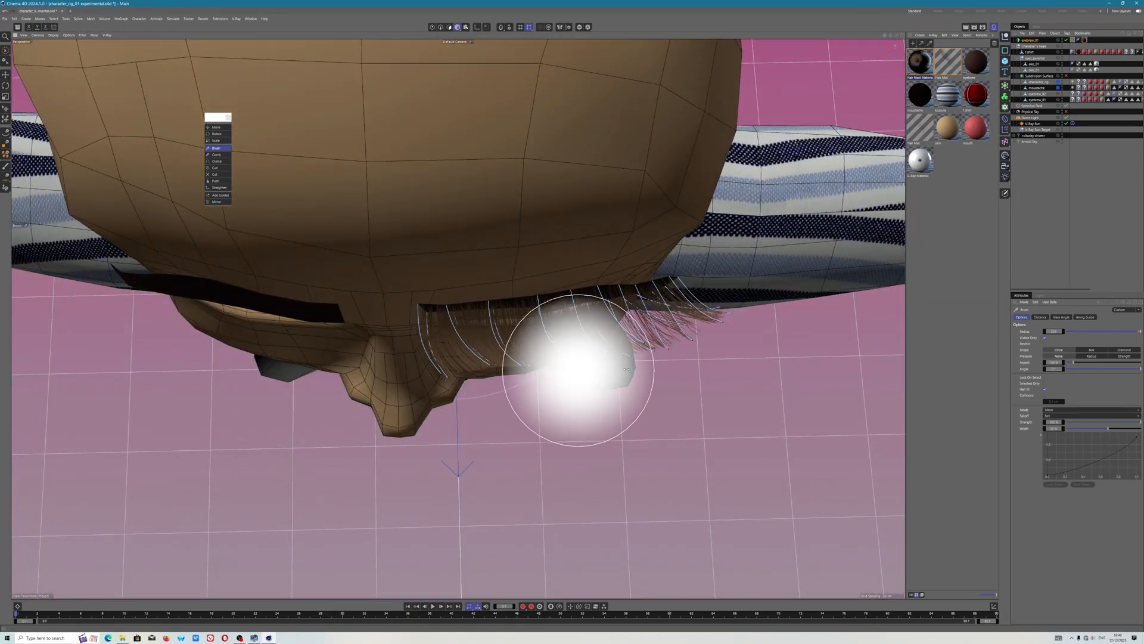
pyautogui.moveTo(444, 365); pyautogui.dragTo(734, 350)
pyautogui.moveTo(647, 345); pyautogui.dragTo(788, 324)
pyautogui.moveTo(467, 360); pyautogui.dragTo(563, 358)
pyautogui.moveTo(563, 358)
pyautogui.mouseDown(button='middle')
pyautogui.moveTo(581, 364)
pyautogui.moveTo(562, 368)
pyautogui.moveTo(560, 411)
pyautogui.moveTo(564, 361)
pyautogui.mouseUp(button='middle')
pyautogui.moveTo(632, 364)
pyautogui.mouseDown()
pyautogui.moveTo(692, 354)
pyautogui.moveTo(771, 318)
pyautogui.mouseUp()
pyautogui.moveTo(713, 342); pyautogui.dragTo(777, 327)
# - Brush the hairs from the front so they follow the arch of the eyebrow down to its outer end
pyautogui.moveTo(532, 333)
pyautogui.keyDown('alt'); pyautogui.mouseDown()
pyautogui.moveTo(564, 170)
pyautogui.moveTo(596, 83)
pyautogui.mouseUp(); pyautogui.keyUp('alt')
pyautogui.moveTo(495, 129); pyautogui.dragTo(782, 231)
pyautogui.moveTo(588, 191)
pyautogui.keyDown('alt'); pyautogui.mouseDown()
pyautogui.moveTo(591, 78)
pyautogui.moveTo(733, 230)
pyautogui.moveTo(693, 162)
pyautogui.moveTo(721, 269)
pyautogui.moveTo(685, 206)
pyautogui.moveTo(705, 256)
pyautogui.moveTo(595, 229)
pyautogui.mouseUp(); pyautogui.keyUp('alt')
pyautogui.moveTo(471, 186)
pyautogui.keyDown('alt'); pyautogui.mouseDown()
pyautogui.moveTo(495, 178)
pyautogui.moveTo(498, 146)
pyautogui.mouseUp(); pyautogui.keyUp('alt')
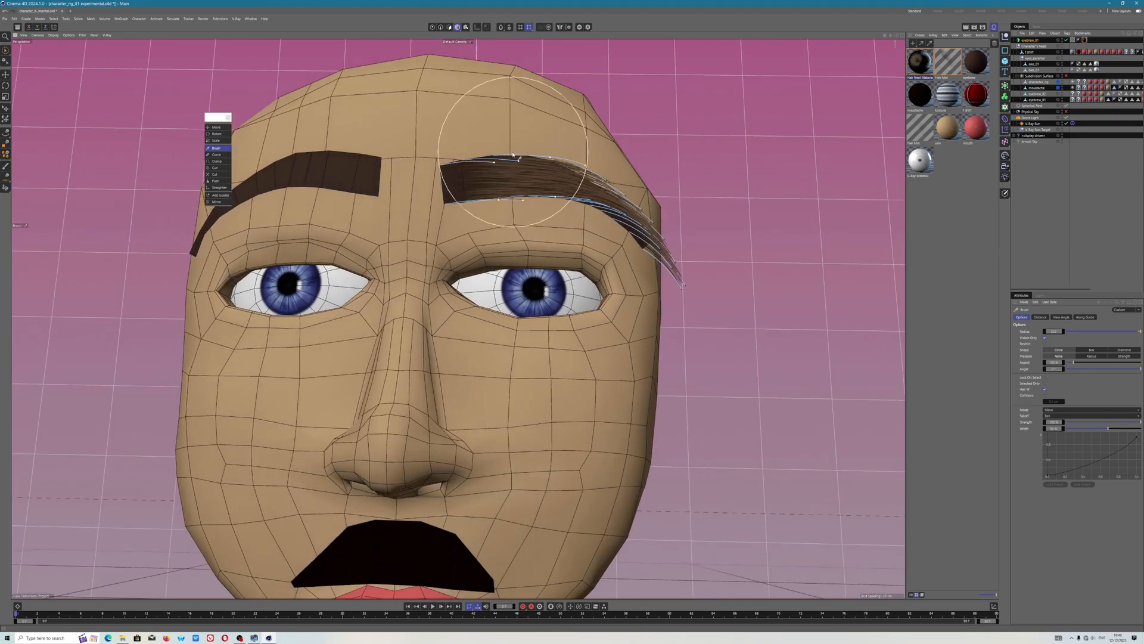
# - Trim the overhanging hair tips at the eyebrow's outer end with the hair Cut tool and return to the Move tool
pyautogui.click(215, 174)
pyautogui.moveTo(657, 306); pyautogui.dragTo(668, 307, button='middle')
pyautogui.moveTo(694, 305); pyautogui.dragTo(674, 230)
pyautogui.keyDown('alt'); pyautogui.moveTo(477, 179); pyautogui.dragTo(465, 280); pyautogui.keyUp('alt')
pyautogui.scroll(-2, 467, 280)
pyautogui.keyDown('alt'); pyautogui.moveTo(475, 199); pyautogui.dragTo(487, 215, button='middle'); pyautogui.keyUp('alt')
pyautogui.click(5, 75)
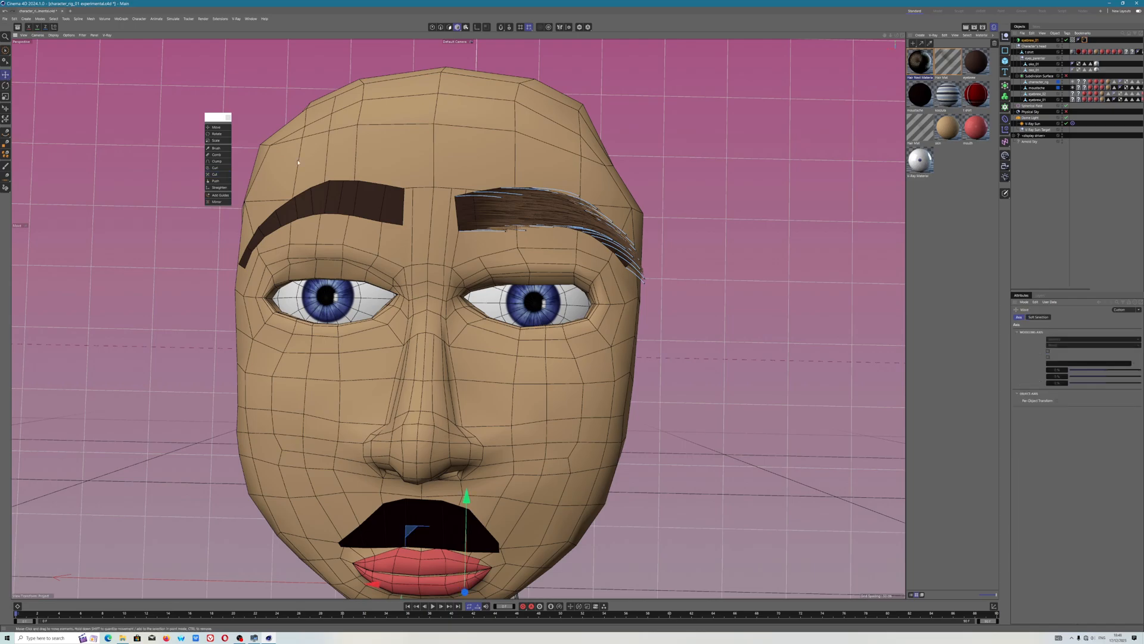
pyautogui.keyDown('alt'); pyautogui.moveTo(497, 208); pyautogui.dragTo(531, 205); pyautogui.keyUp('alt')
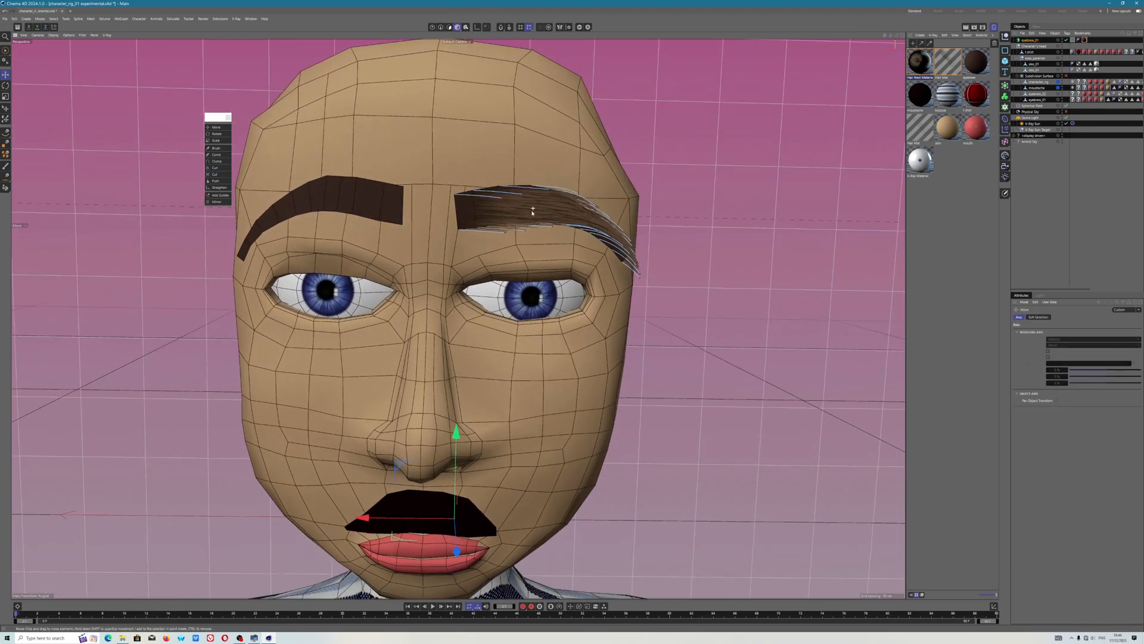
# - Rename the V-Ray hair material used on the groomed eyebrow as eyebrow_01
pyautogui.click(945, 66)
pyautogui.doubleClick(947, 78)
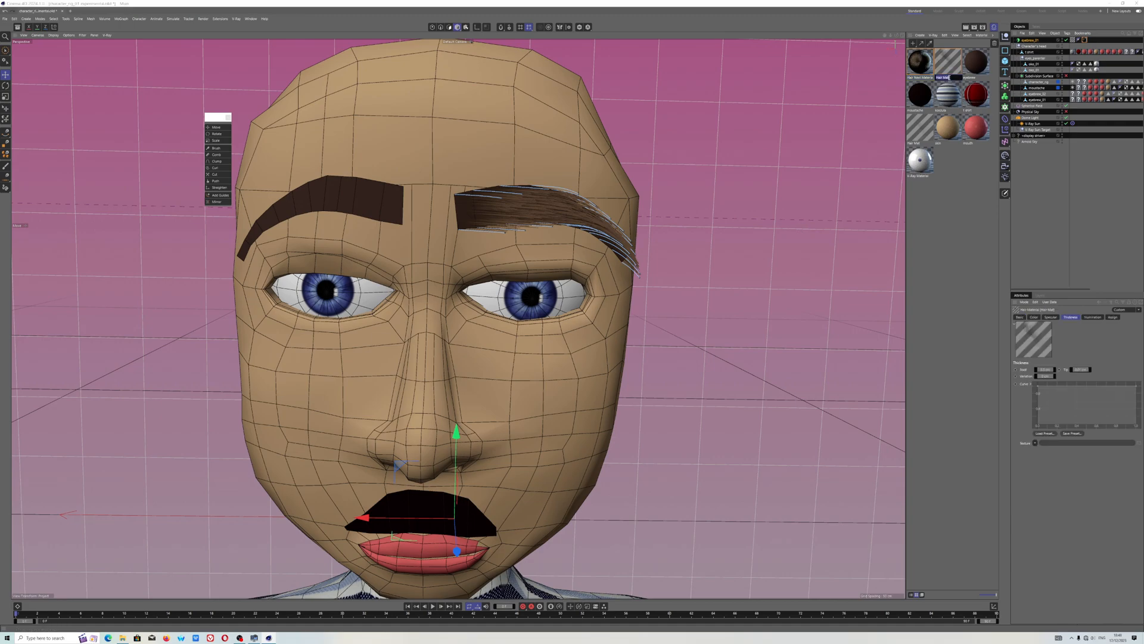
pyautogui.click(917, 288)
pyautogui.click(921, 67)
pyautogui.doubleClick(923, 78)
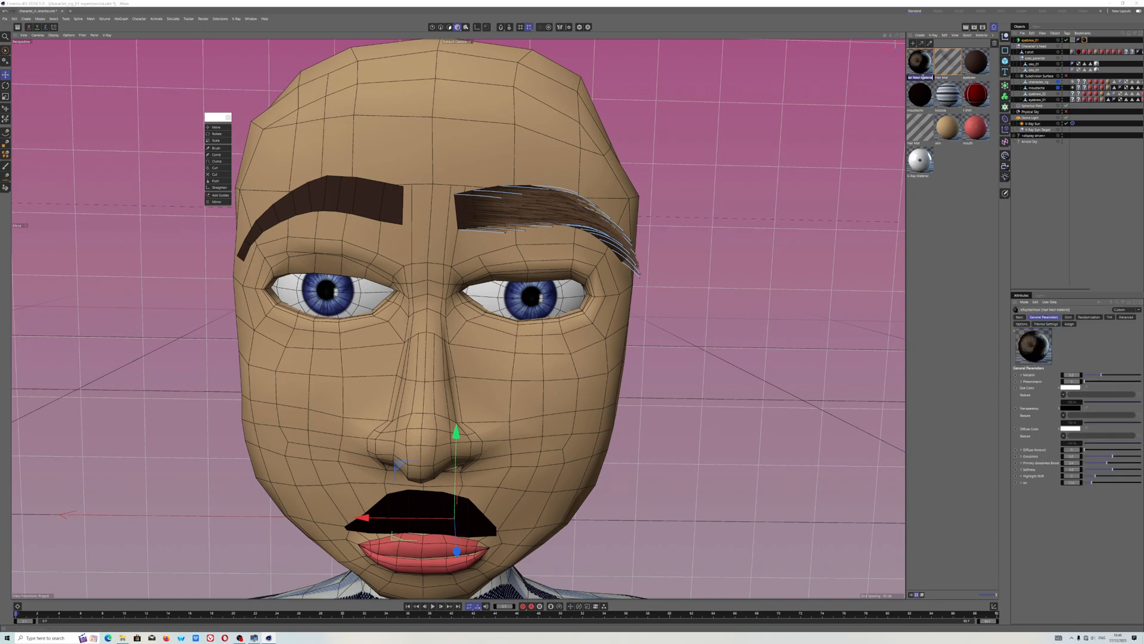
pyautogui.press('BackSpace')
pyautogui.write('eyebrow_01')
pyautogui.press('Return')
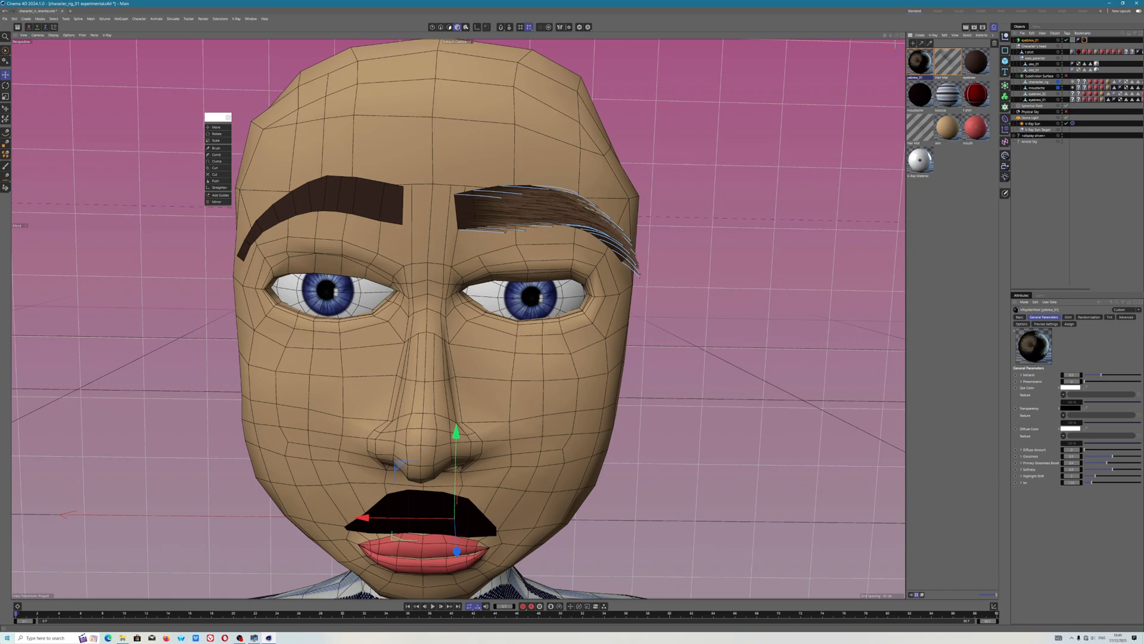
# - Switch to File Explorer, examine three earlier renders of the character's eyebrow and moustache hair, and return to Cinema 4D
pyautogui.click(125, 638)
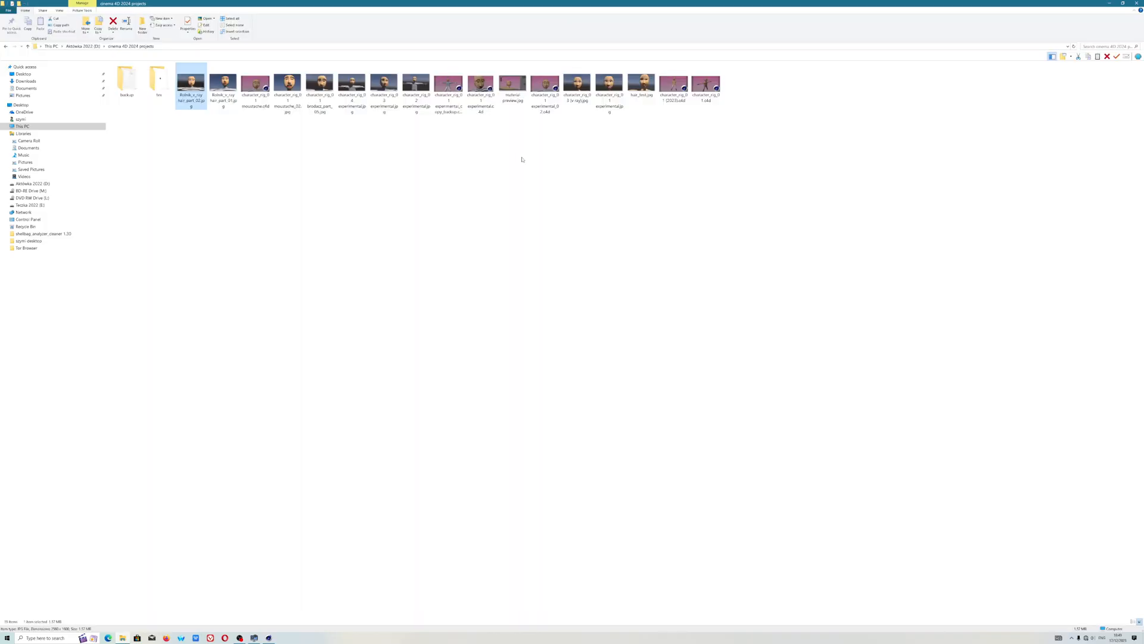
pyautogui.click(284, 84)
pyautogui.doubleClick(285, 85)
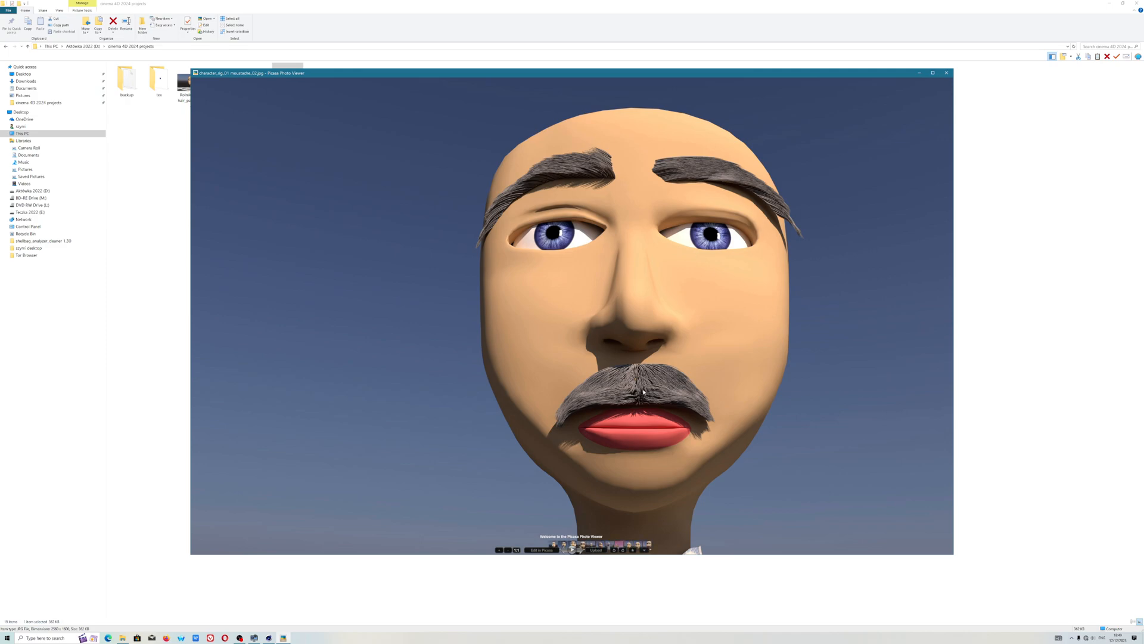
pyautogui.click(945, 73)
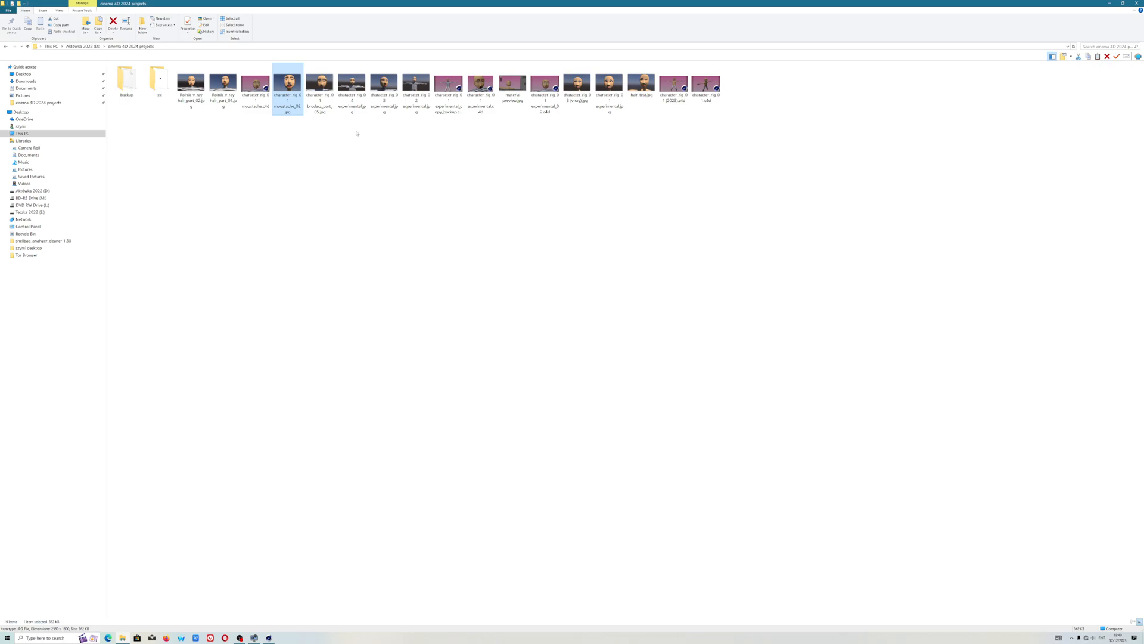
pyautogui.doubleClick(191, 83)
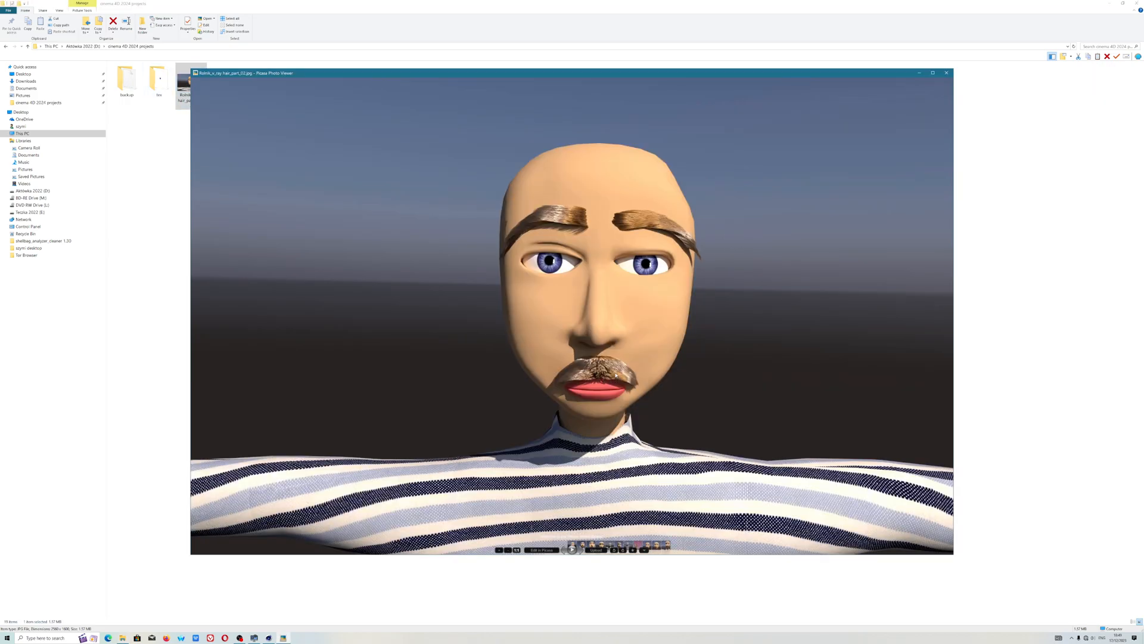
pyautogui.click(946, 73)
pyautogui.doubleClick(224, 83)
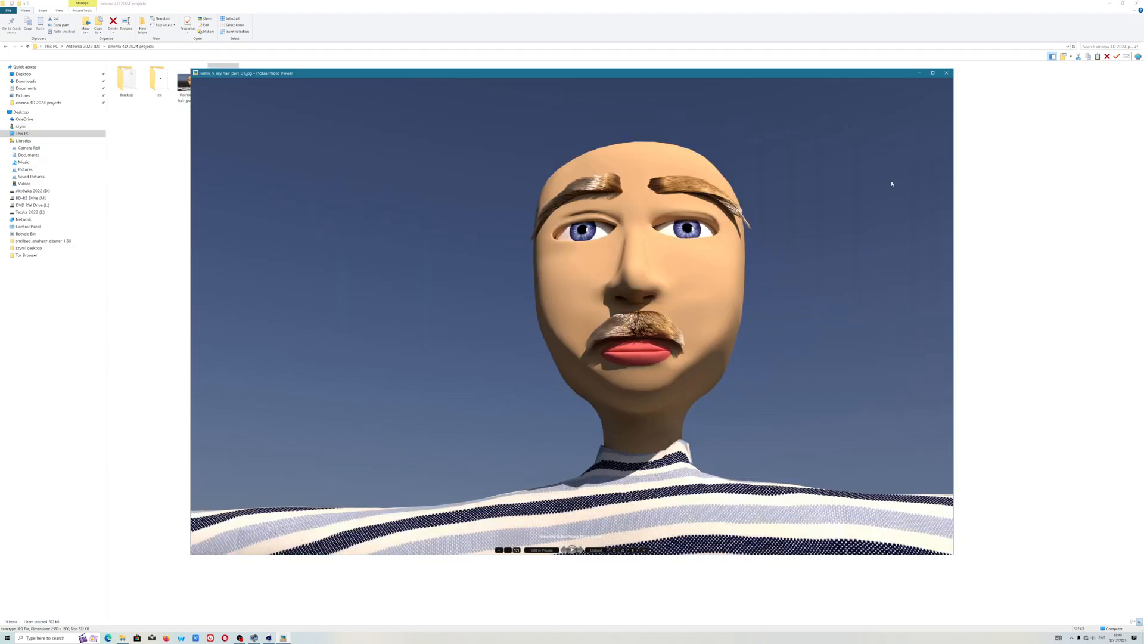
pyautogui.click(947, 72)
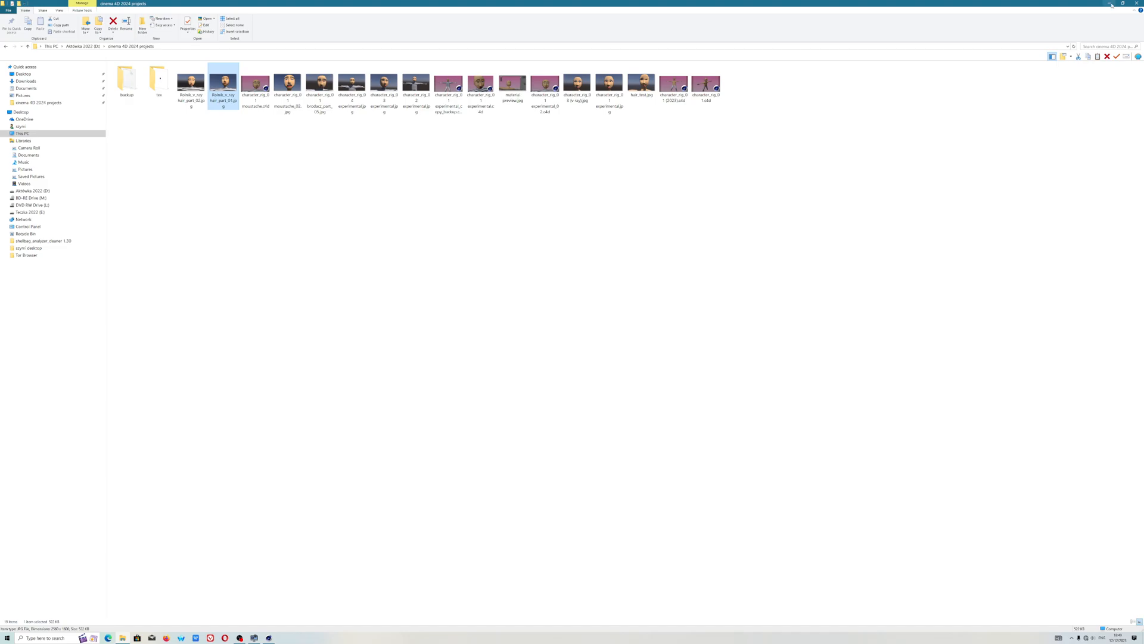
pyautogui.hotkey('alt', 'Tab')
# - Add a hair object to the mesh of the eyebrow that has no hair yet
pyautogui.scroll(3, 558, 207)
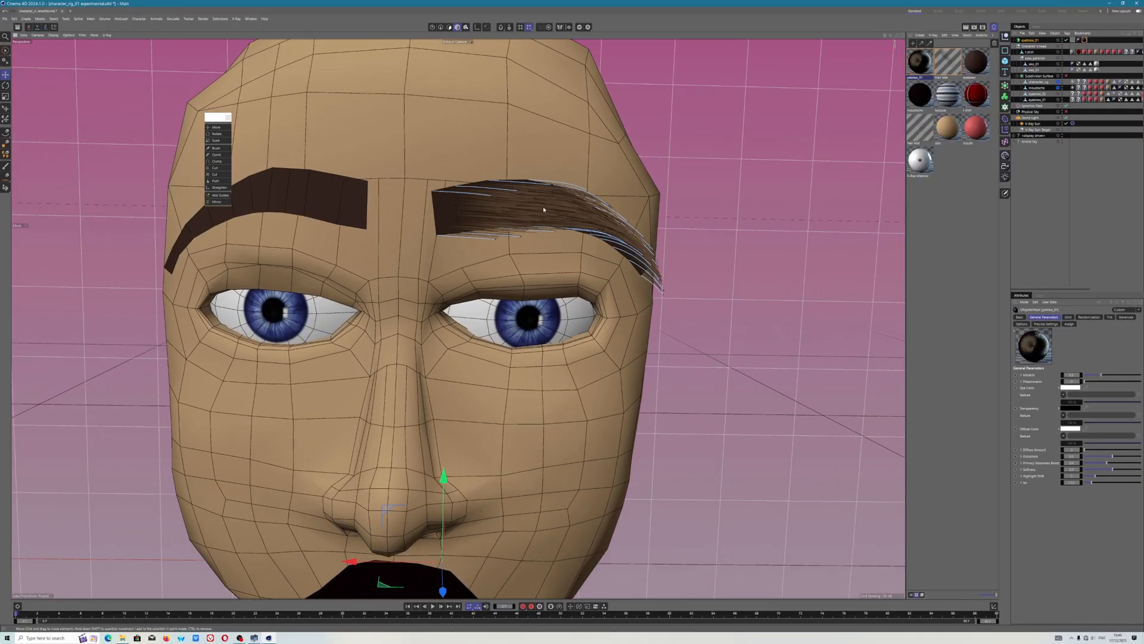
pyautogui.moveTo(517, 216)
pyautogui.keyDown('alt'); pyautogui.mouseDown()
pyautogui.moveTo(514, 191)
pyautogui.moveTo(465, 233)
pyautogui.moveTo(521, 230)
pyautogui.moveTo(523, 206)
pyautogui.moveTo(492, 234)
pyautogui.mouseUp(); pyautogui.keyUp('alt')
pyautogui.scroll(-2, 492, 234)
pyautogui.keyDown('alt'); pyautogui.moveTo(492, 233); pyautogui.dragTo(547, 220, button='middle'); pyautogui.keyUp('alt')
pyautogui.moveTo(547, 220)
pyautogui.keyDown('alt'); pyautogui.mouseDown()
pyautogui.moveTo(552, 184)
pyautogui.moveTo(547, 200)
pyautogui.mouseUp(); pyautogui.keyUp('alt')
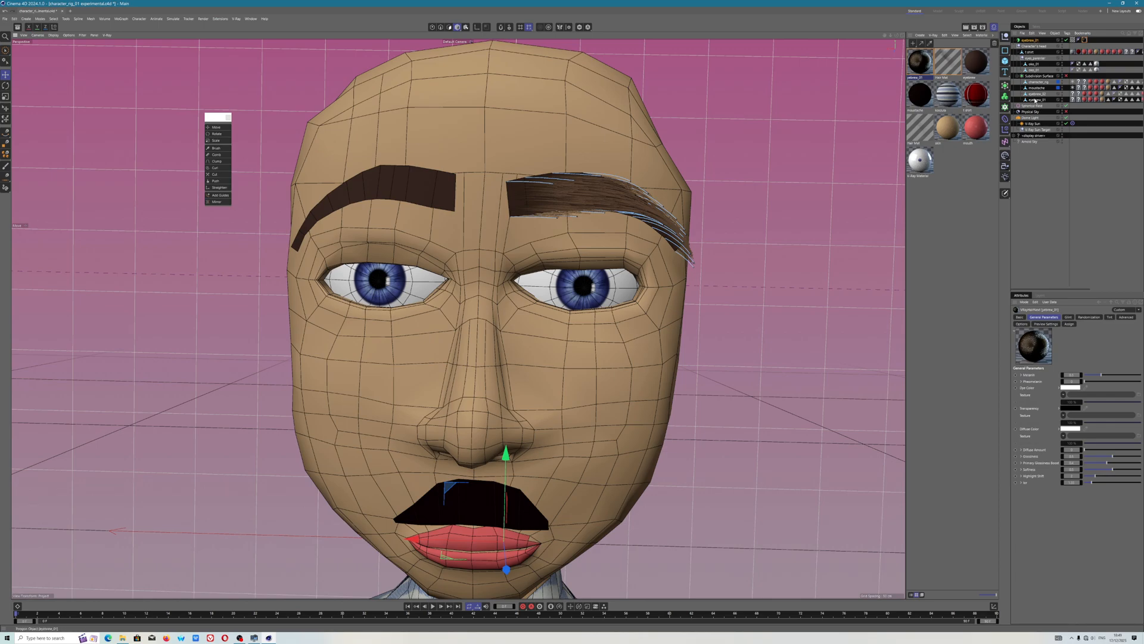
pyautogui.click(1037, 99)
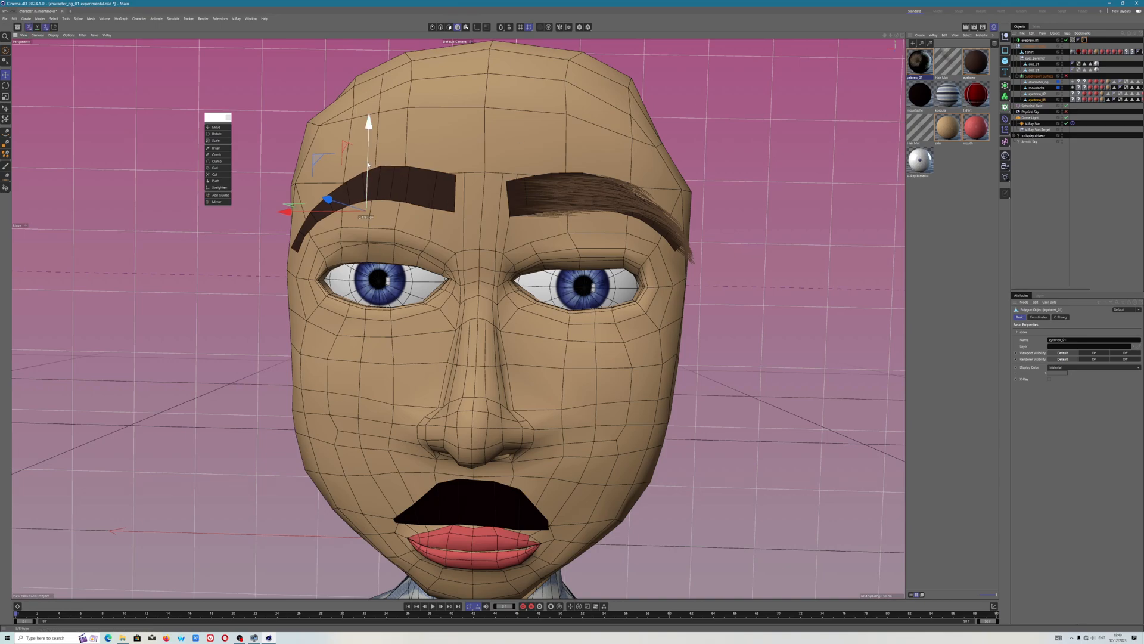
pyautogui.click(174, 19)
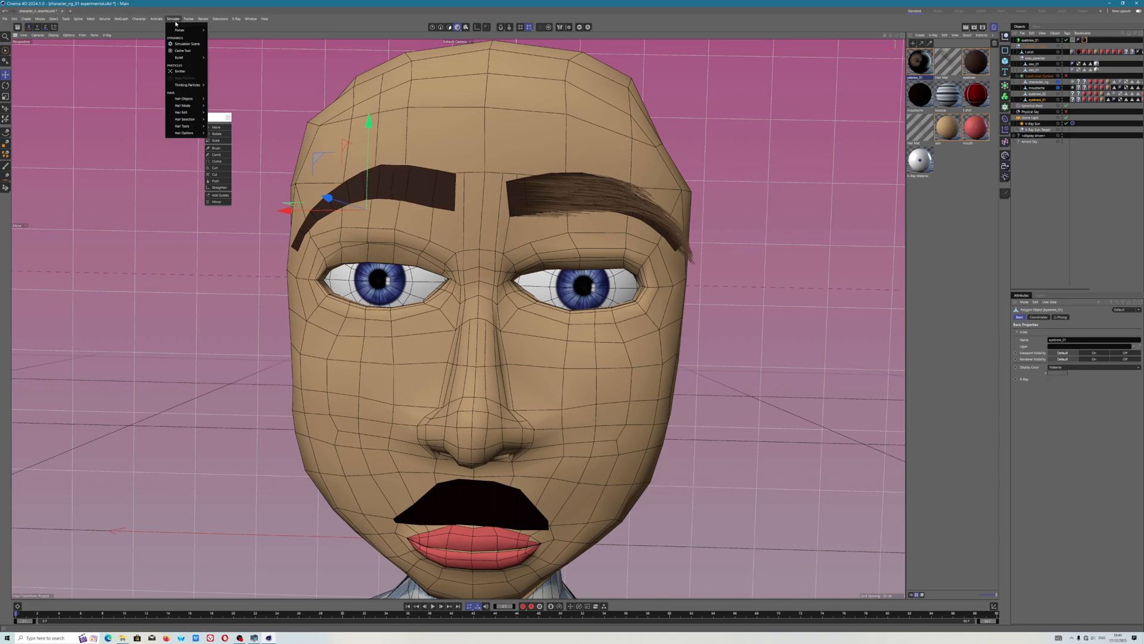
pyautogui.moveTo(185, 99)
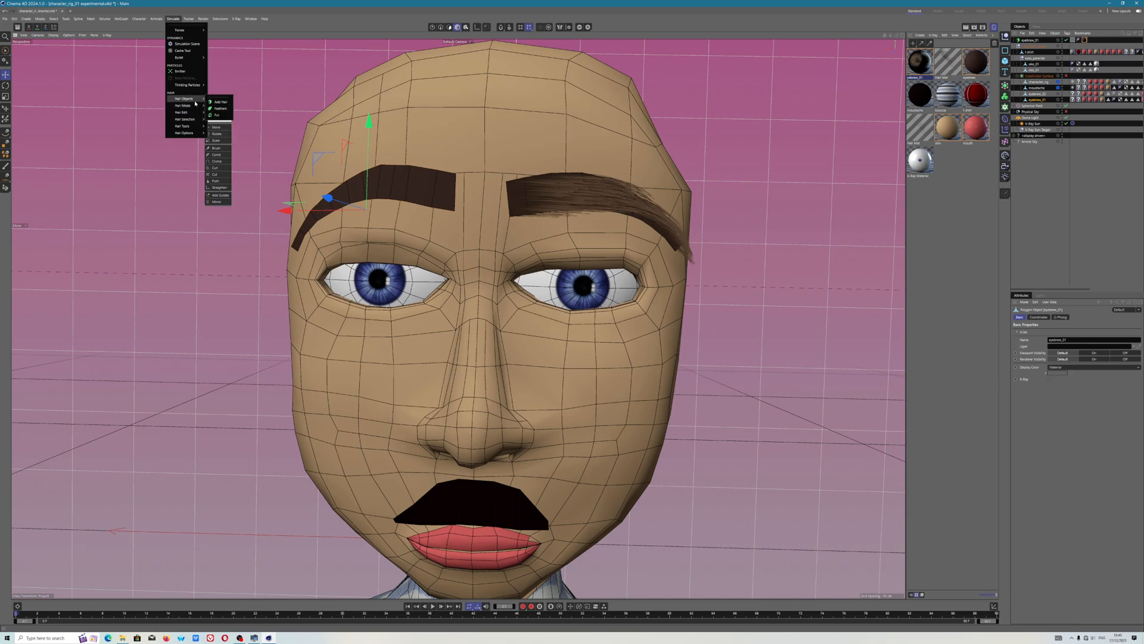
pyautogui.click(221, 102)
pyautogui.keyDown('alt'); pyautogui.moveTo(412, 189); pyautogui.dragTo(410, 156); pyautogui.keyUp('alt')
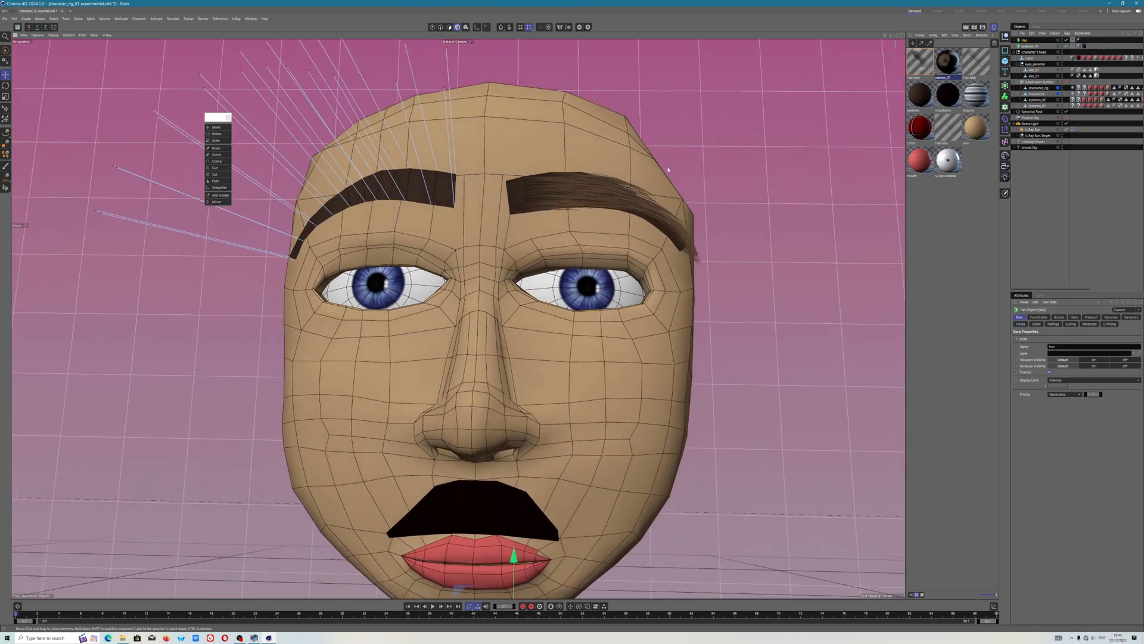
# - Rename the new eyebrow's hair object as eyebrow_02
pyautogui.doubleClick(1025, 40)
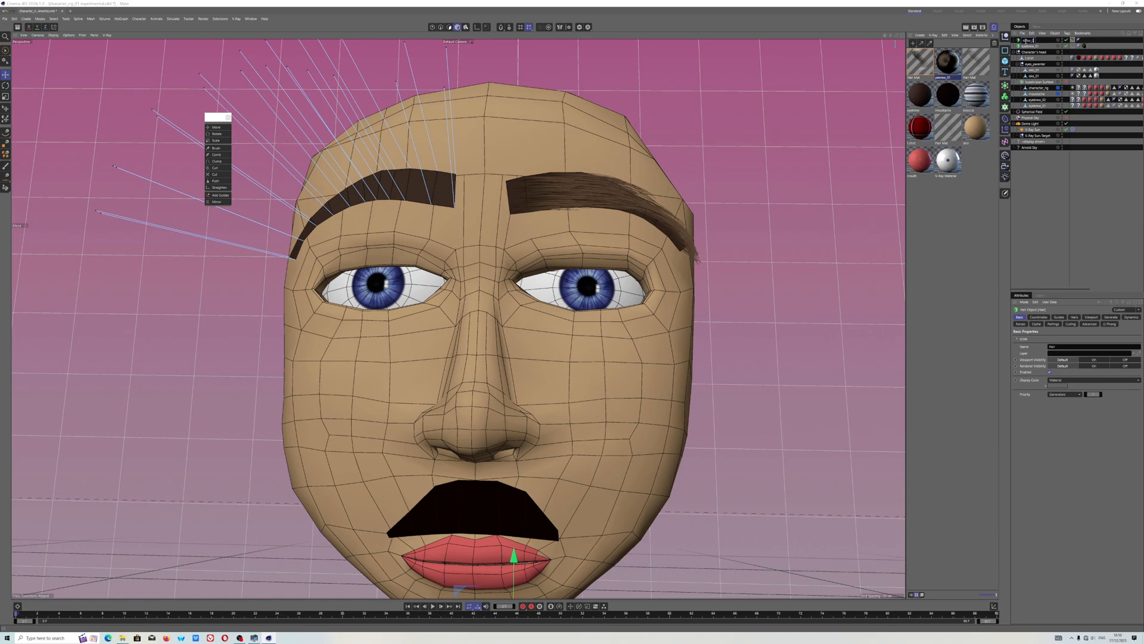
pyautogui.write('eyebrow_02')
pyautogui.press('Return')
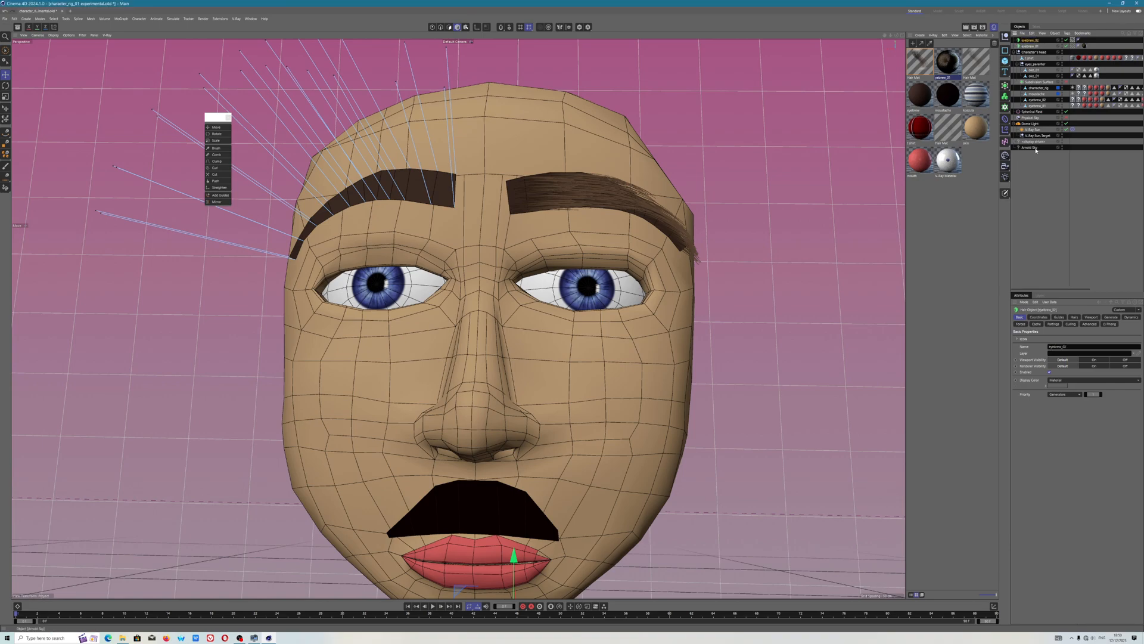
pyautogui.moveTo(906, 132); pyautogui.dragTo(904, 130)
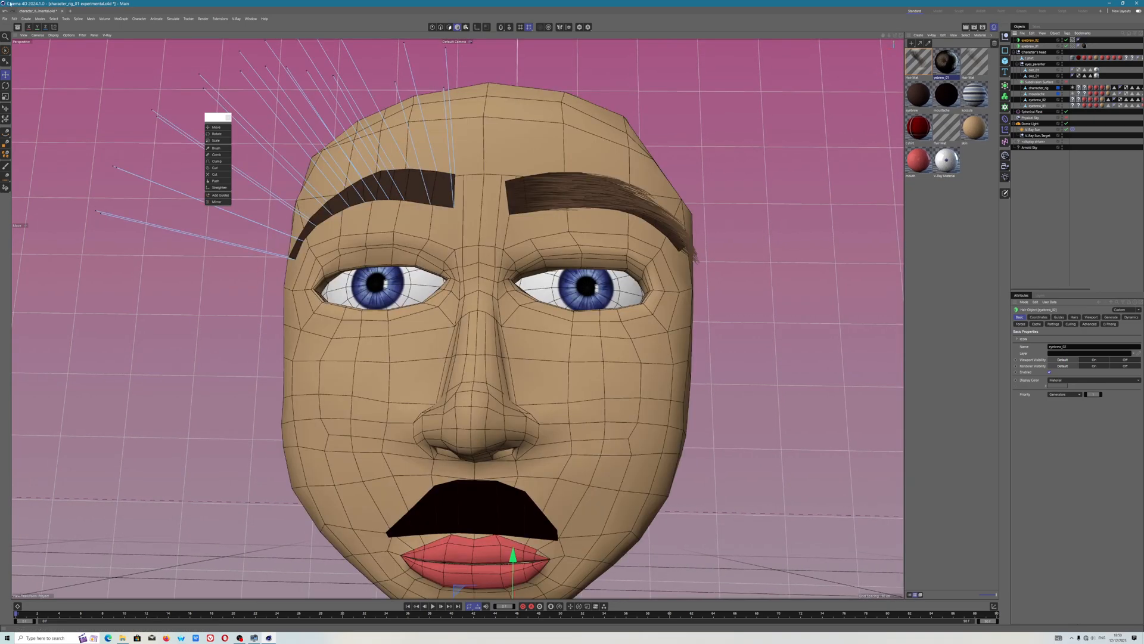
# - Examine the V-Ray, Interface, Viewport Hardware and Viewport Display preferences, including the wireframe options for object selection
pyautogui.click(19, 17)
pyautogui.click(35, 119)
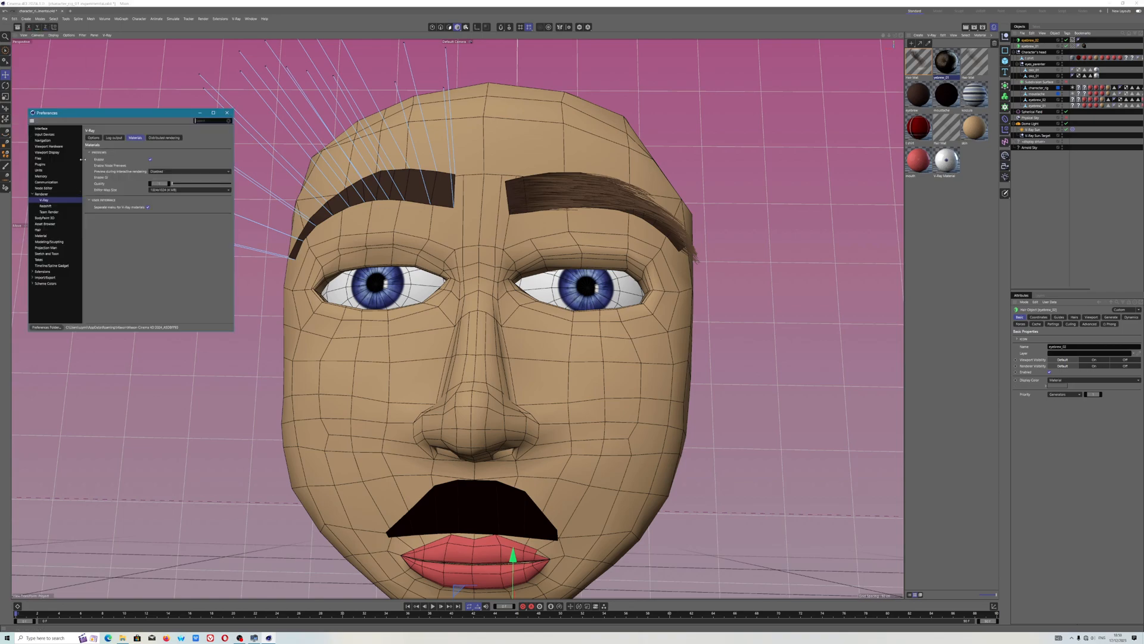
pyautogui.click(228, 111)
pyautogui.click(14, 19)
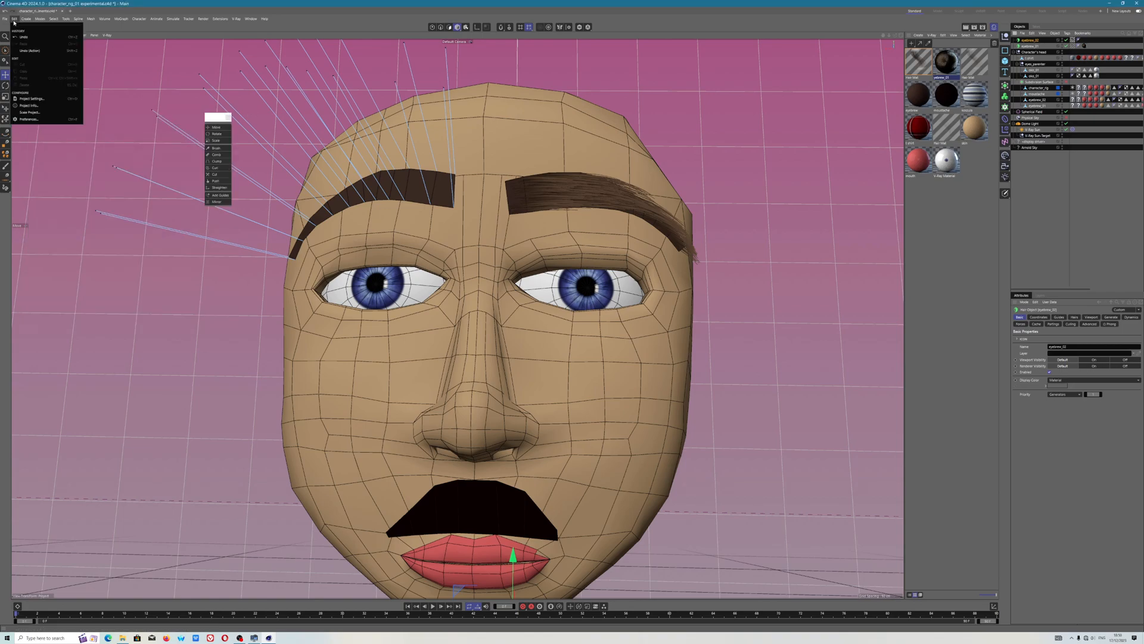
pyautogui.click(33, 119)
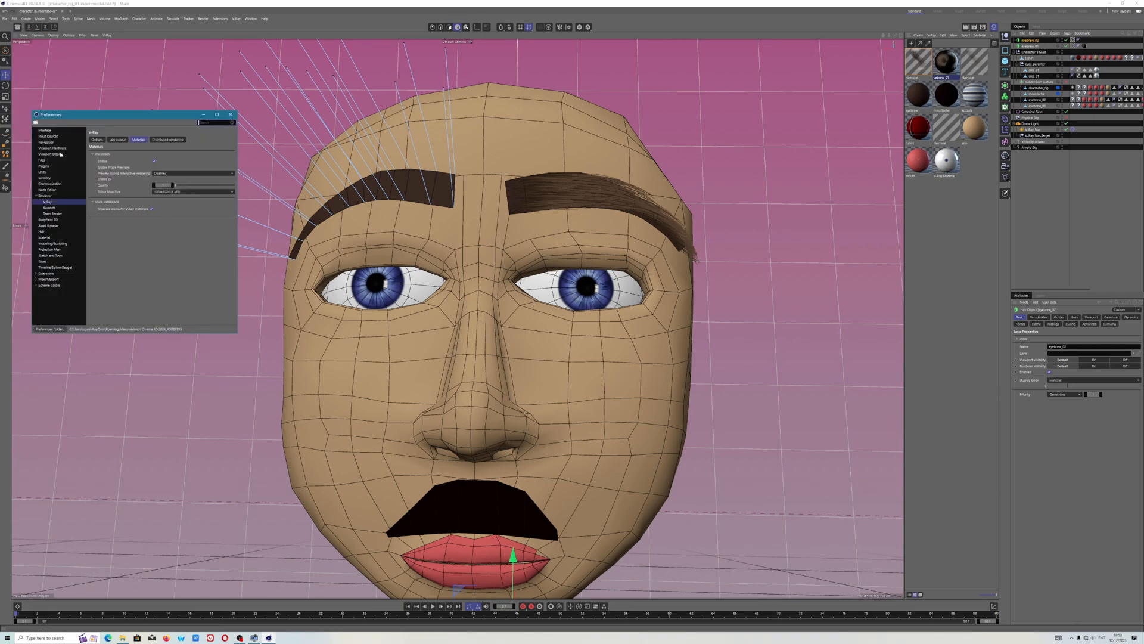
pyautogui.click(58, 131)
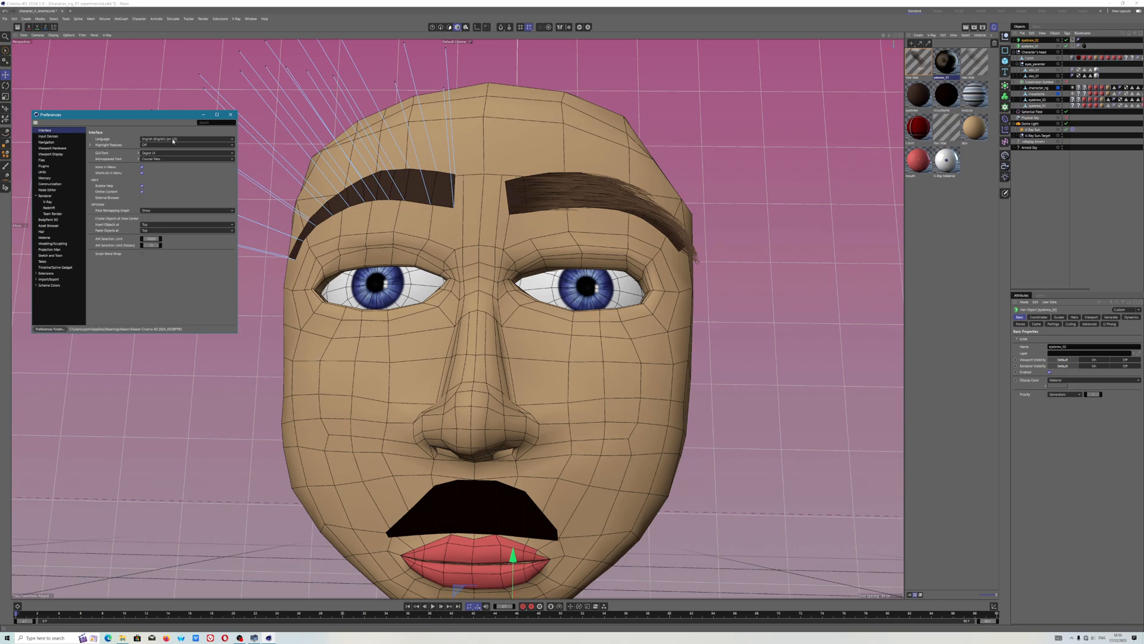
pyautogui.click(48, 149)
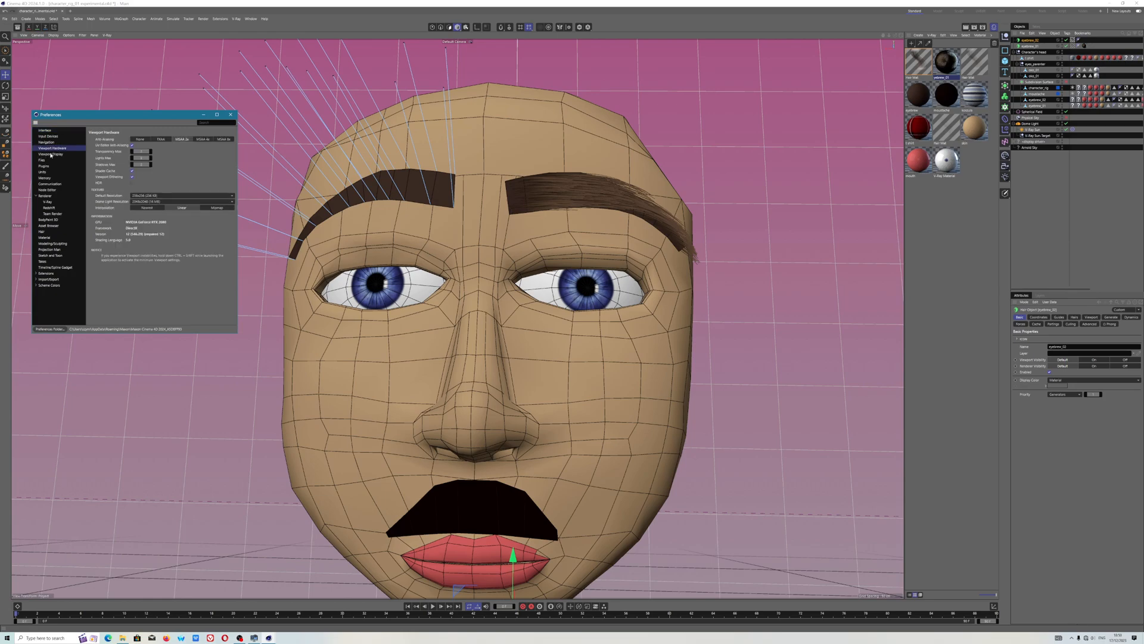
pyautogui.click(51, 154)
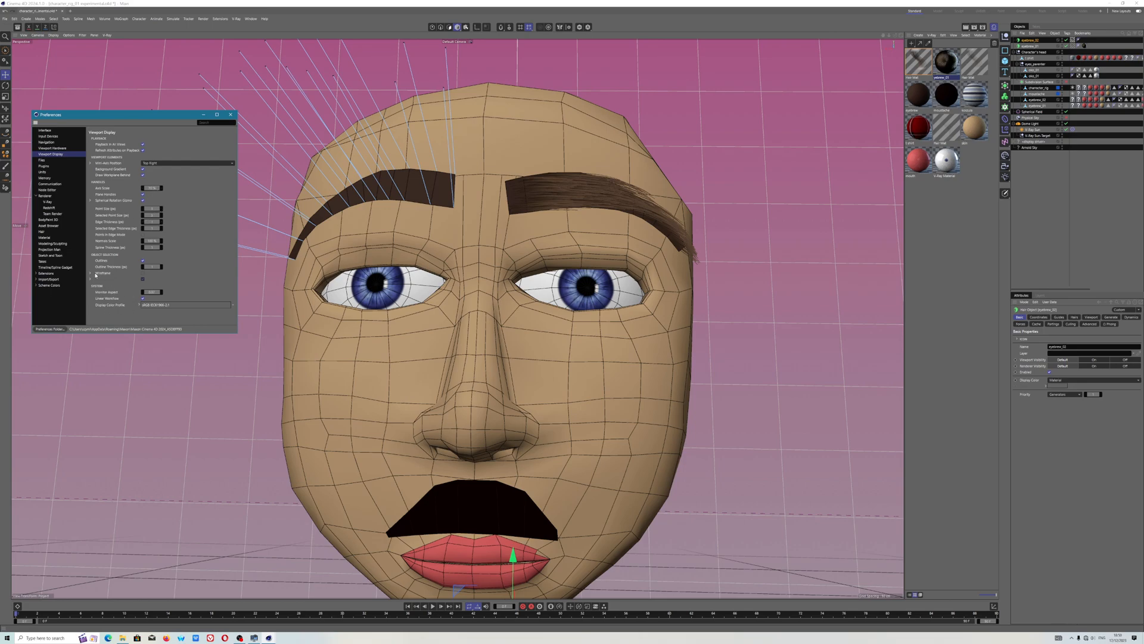
pyautogui.click(92, 274)
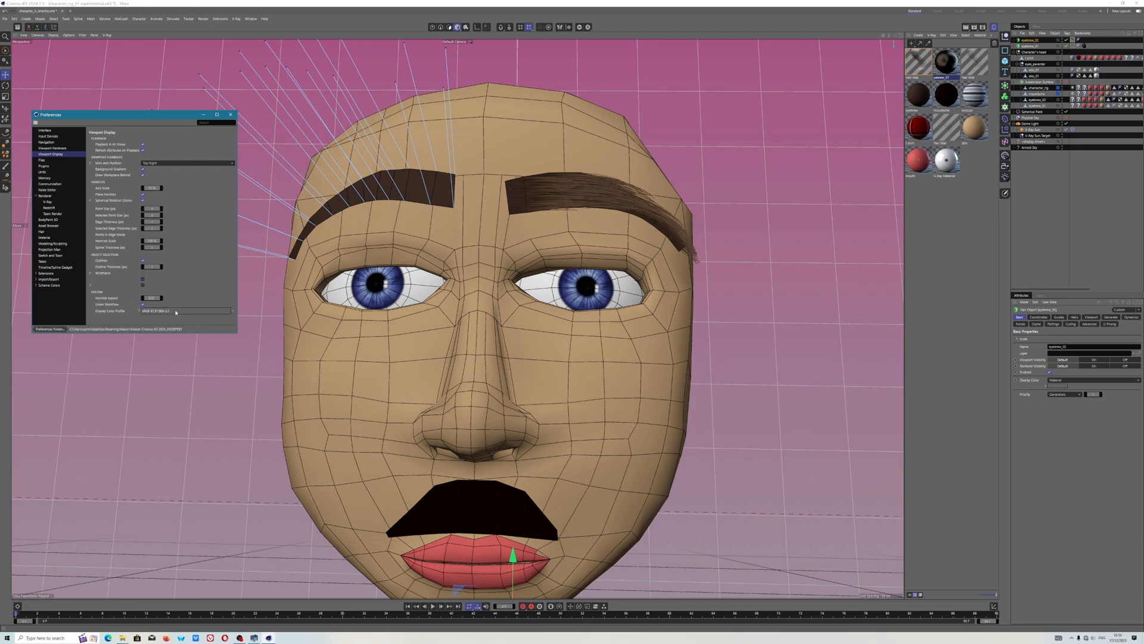
pyautogui.click(142, 269)
pyautogui.click(230, 114)
# - Set the viewport display of the eyebrow_02 hair to Hair Polygons
pyautogui.keyDown('alt'); pyautogui.moveTo(468, 299); pyautogui.dragTo(465, 303); pyautogui.keyUp('alt')
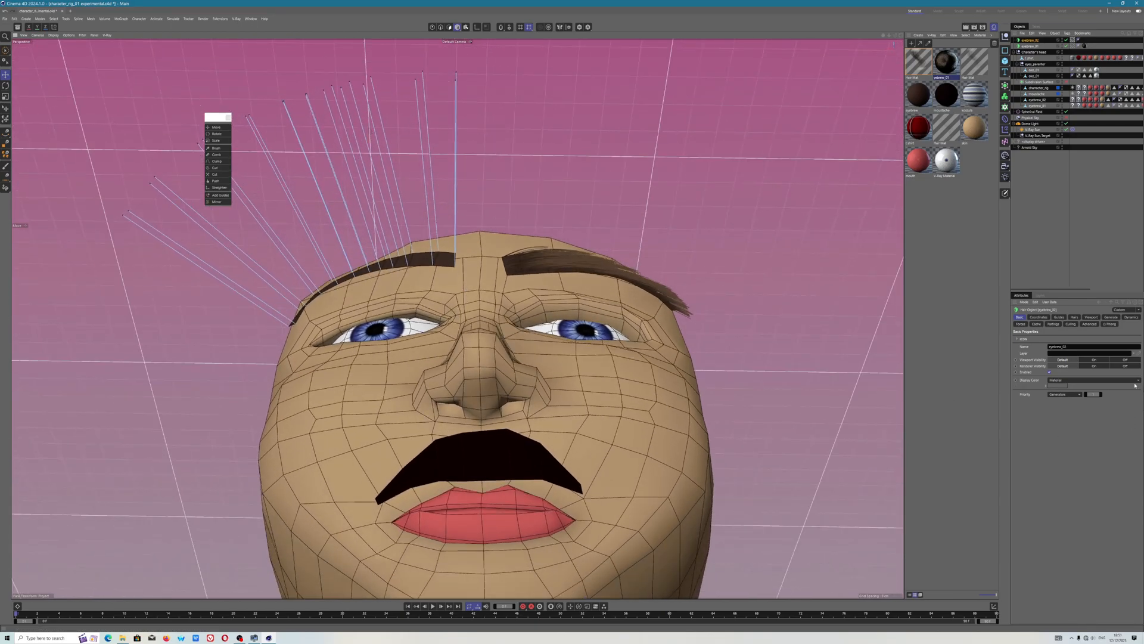
pyautogui.click(1091, 318)
pyautogui.click(1049, 345)
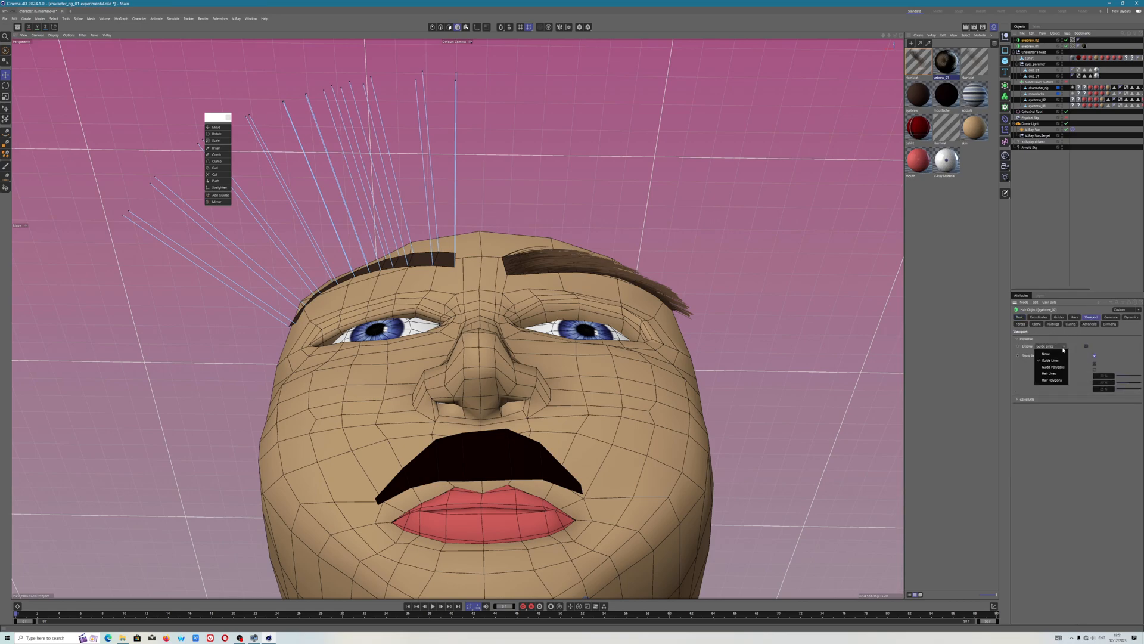
pyautogui.click(1052, 380)
pyautogui.keyDown('alt'); pyautogui.moveTo(529, 354); pyautogui.dragTo(527, 396); pyautogui.keyUp('alt')
pyautogui.keyDown('alt'); pyautogui.moveTo(508, 253); pyautogui.dragTo(545, 461, button='middle'); pyautogui.keyUp('alt')
pyautogui.keyDown('alt'); pyautogui.moveTo(546, 462); pyautogui.dragTo(555, 386); pyautogui.keyUp('alt')
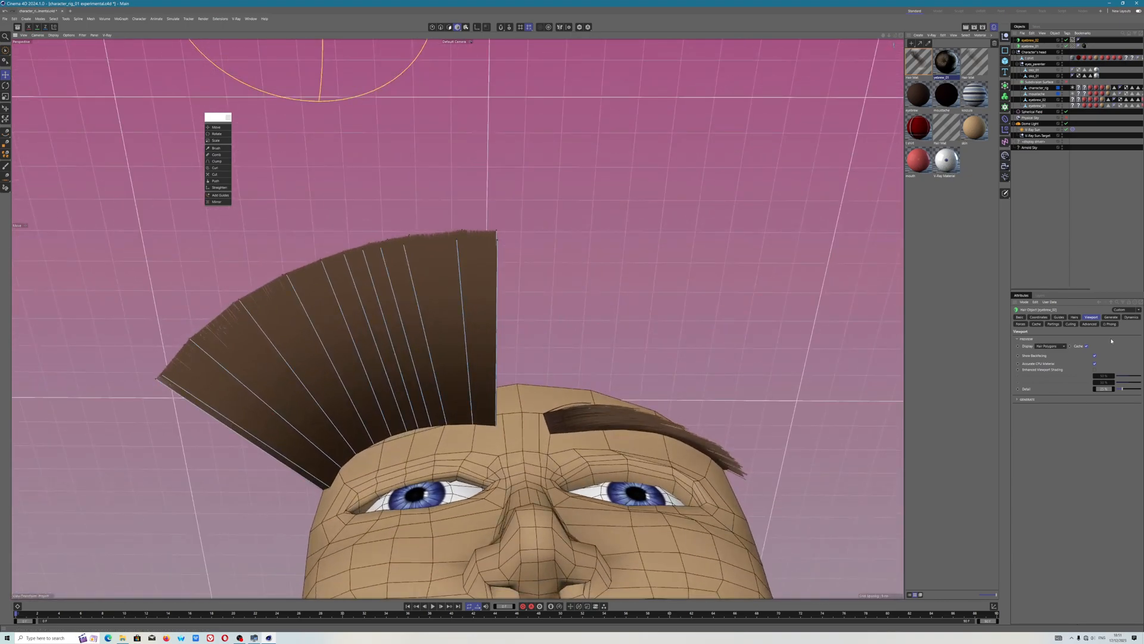
# - Reduce the hair count of the eyebrow_02 hair so the strands are more sparsely distributed
pyautogui.click(1075, 317)
pyautogui.press('BackSpace')
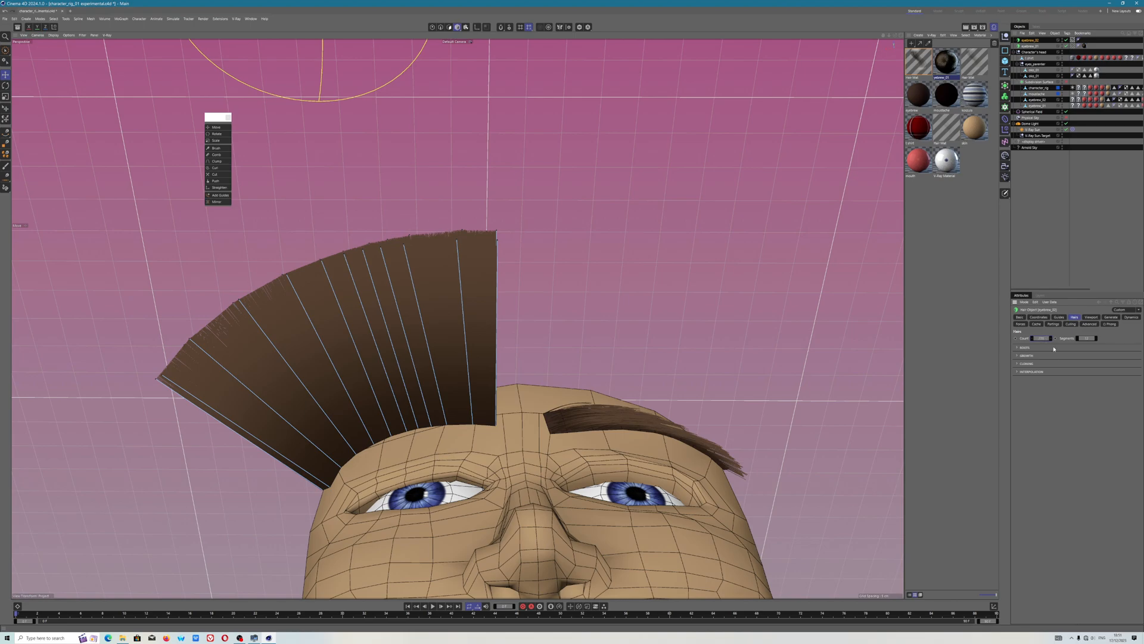
pyautogui.press('Return')
pyautogui.keyDown('alt'); pyautogui.moveTo(412, 355); pyautogui.dragTo(499, 416); pyautogui.keyUp('alt')
pyautogui.scroll(2, 485, 402)
pyautogui.scroll(2, 486, 403)
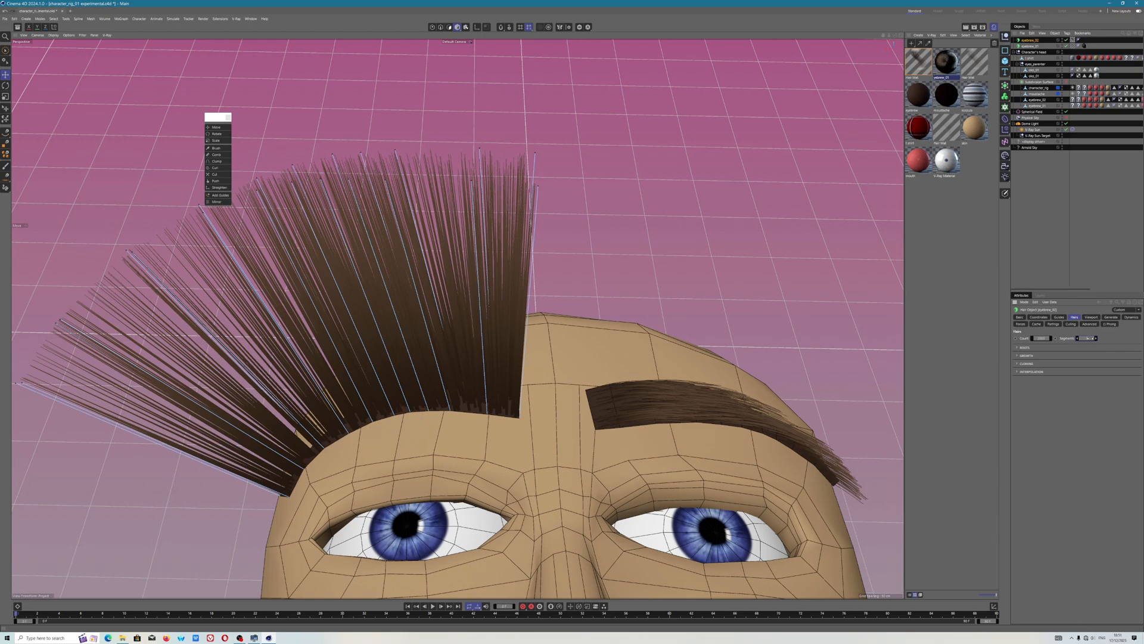
# - Disable dynamics on the eyebrow_02 hair and review its generation, viewport and hair count settings
pyautogui.click(1131, 316)
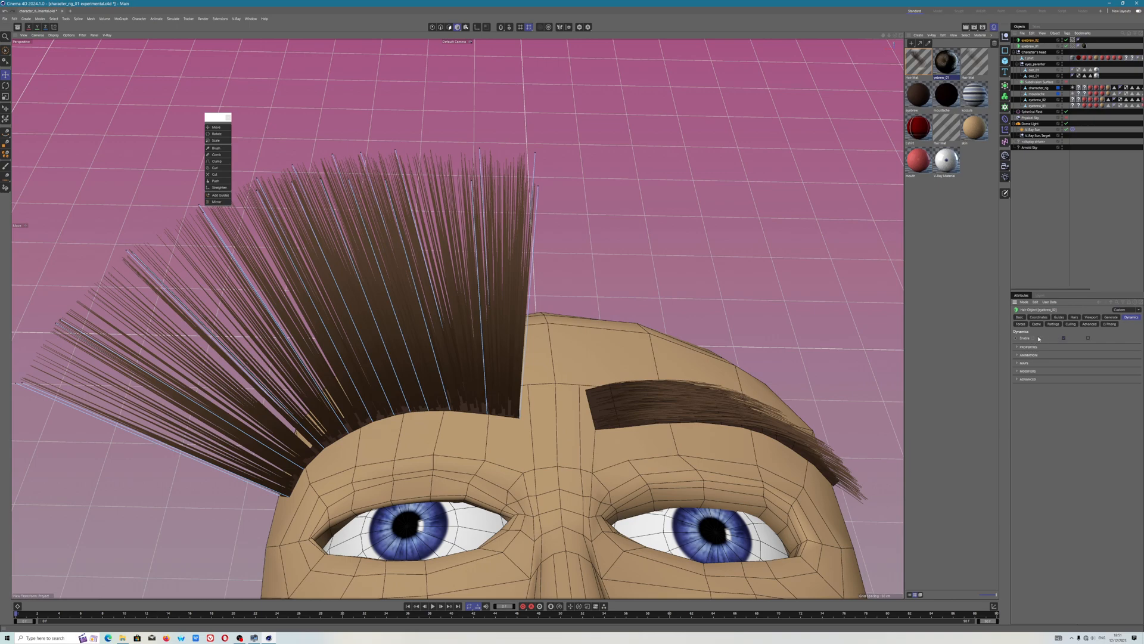
pyautogui.click(1032, 338)
pyautogui.click(1111, 317)
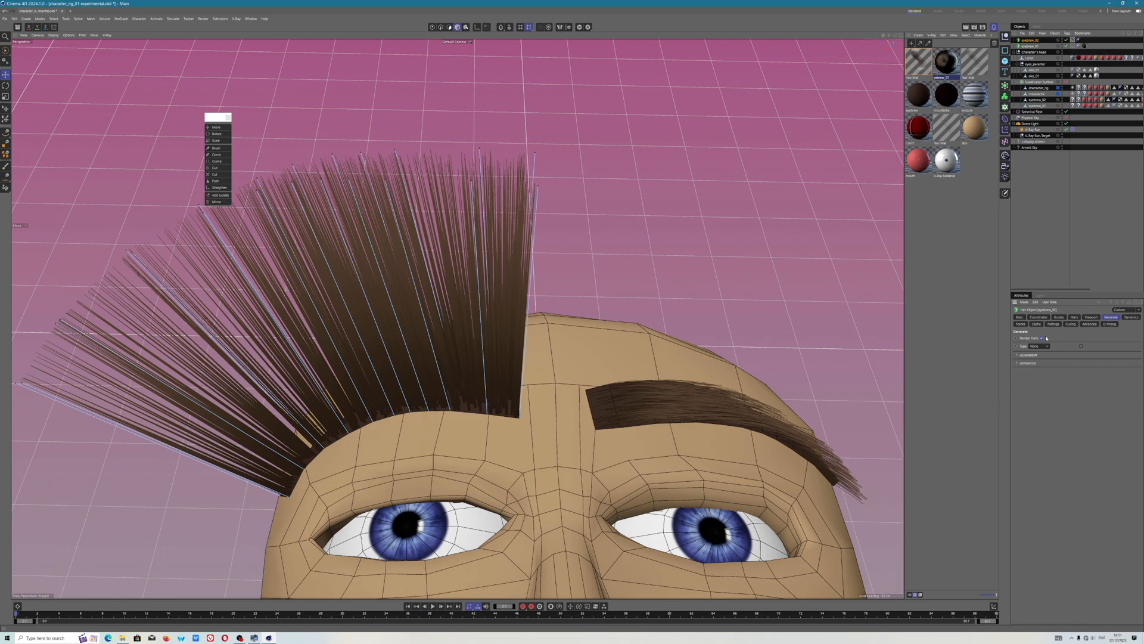
pyautogui.click(1092, 316)
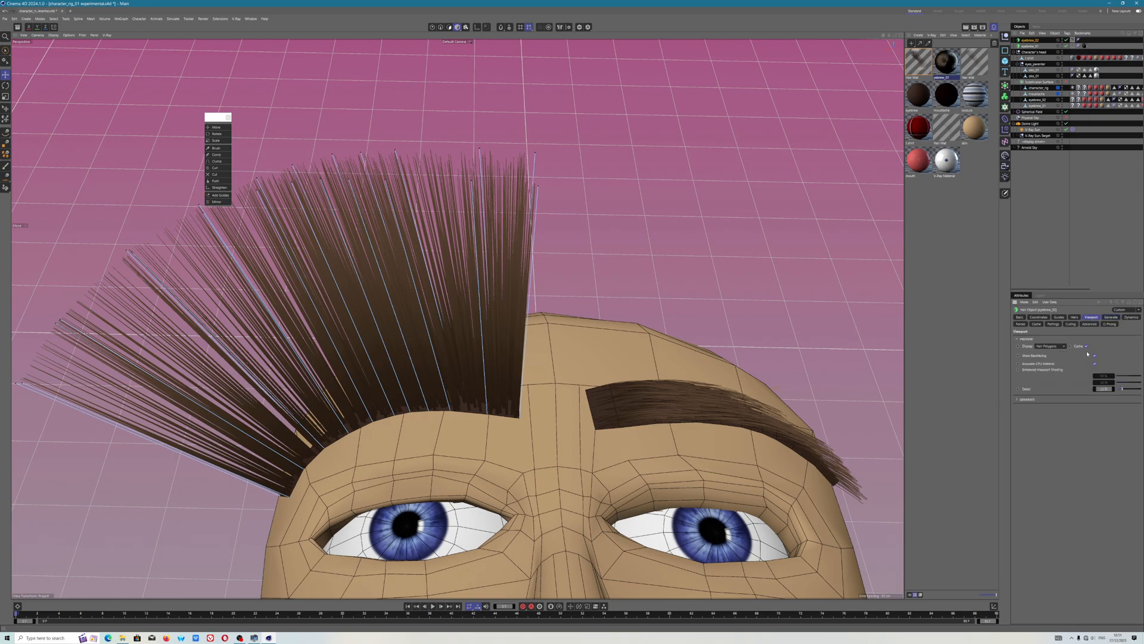
pyautogui.click(1076, 319)
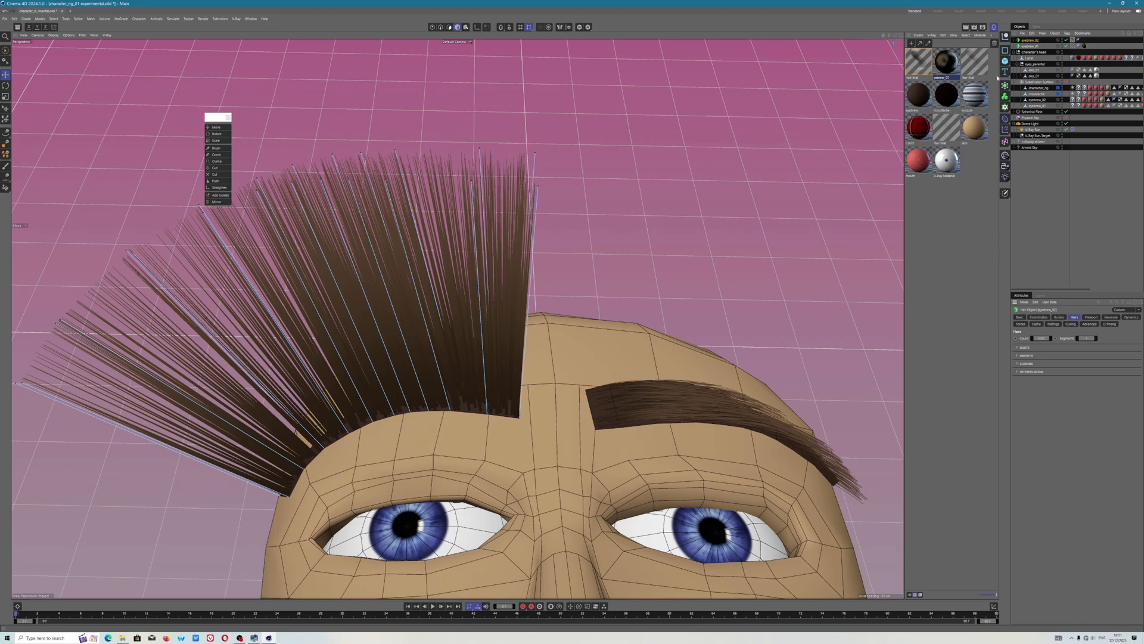
# - Copy the root thickness from the finished eyebrow's hair material into the eyebrow_02 hair material
pyautogui.click(921, 65)
pyautogui.click(975, 69)
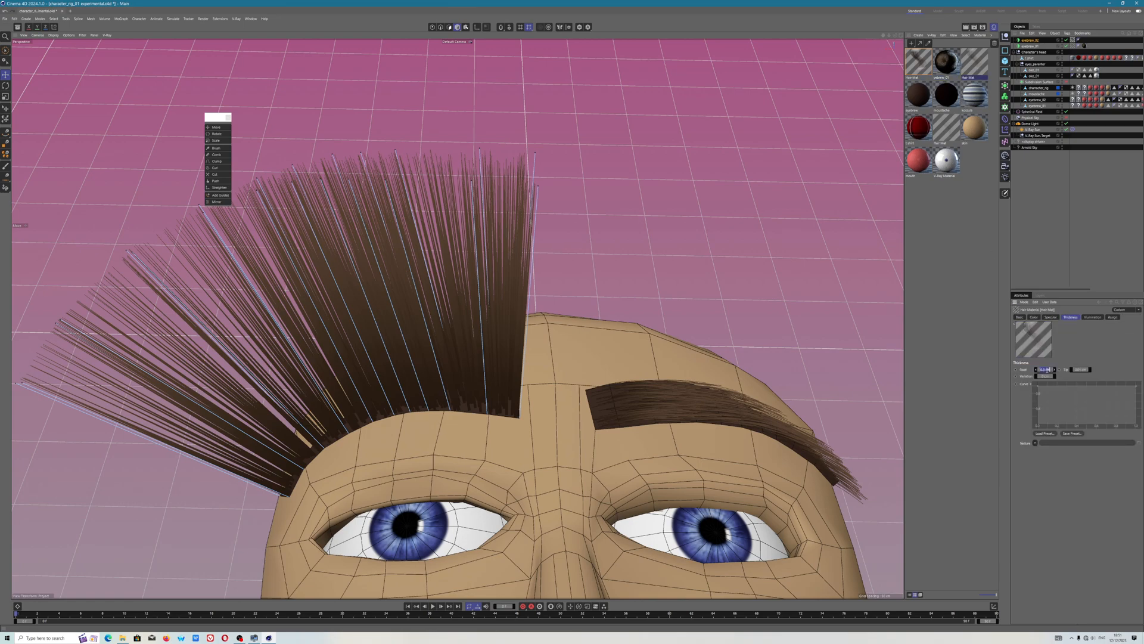
pyautogui.click(919, 61)
pyautogui.rightClick(1045, 369)
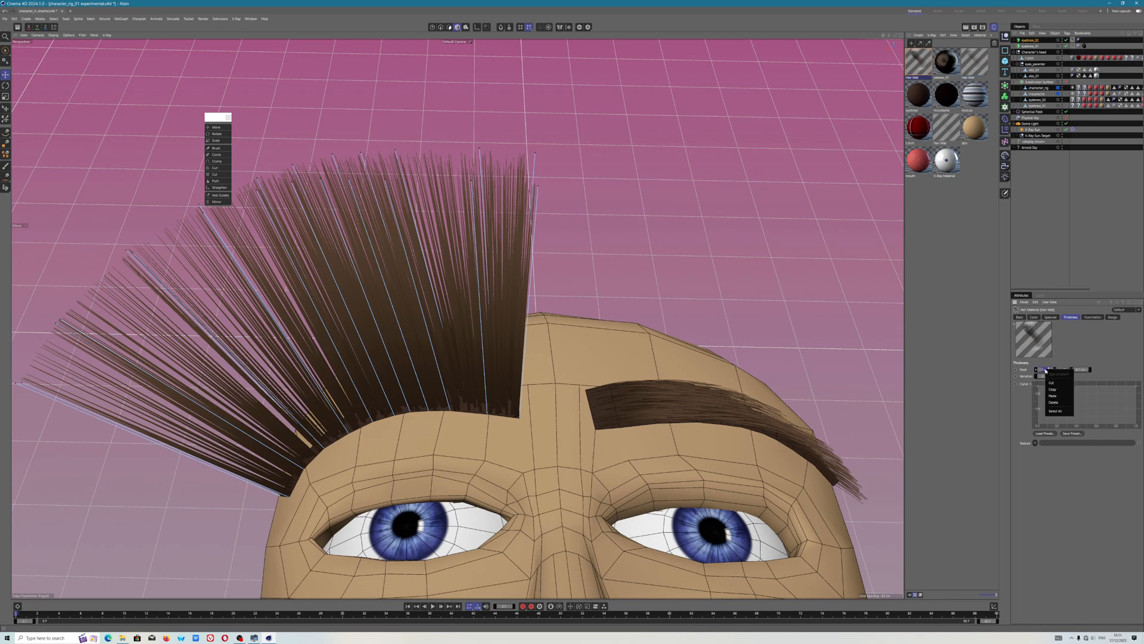
pyautogui.click(1058, 399)
pyautogui.click(1102, 369)
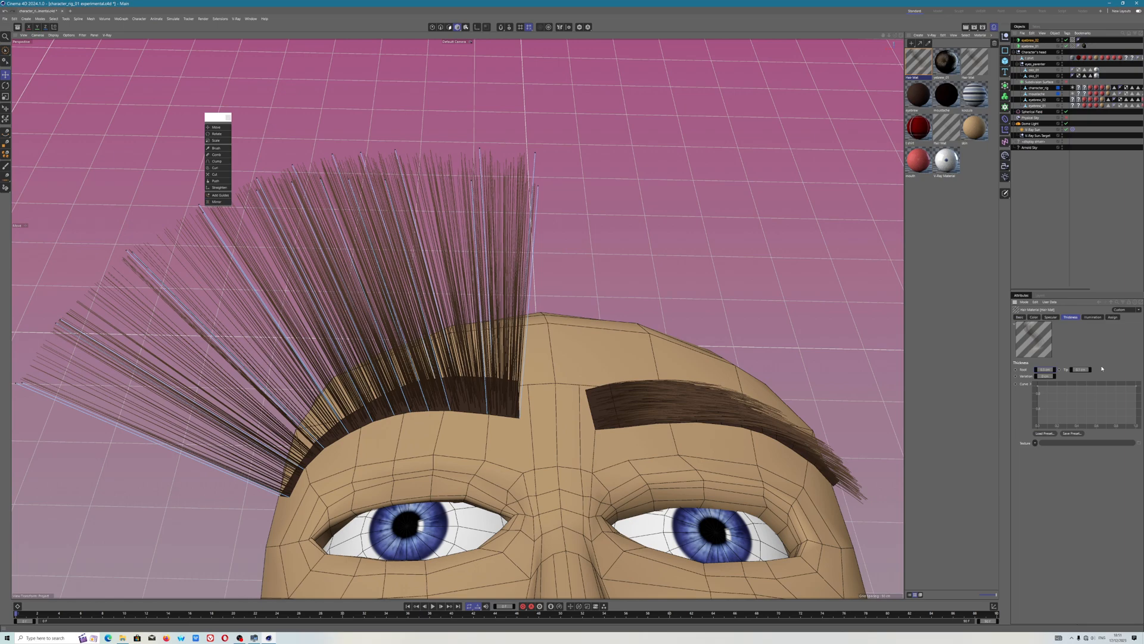
# - Copy the tip thickness from the finished eyebrow's hair material into the eyebrow_02 hair material
pyautogui.click(947, 63)
pyautogui.click(974, 62)
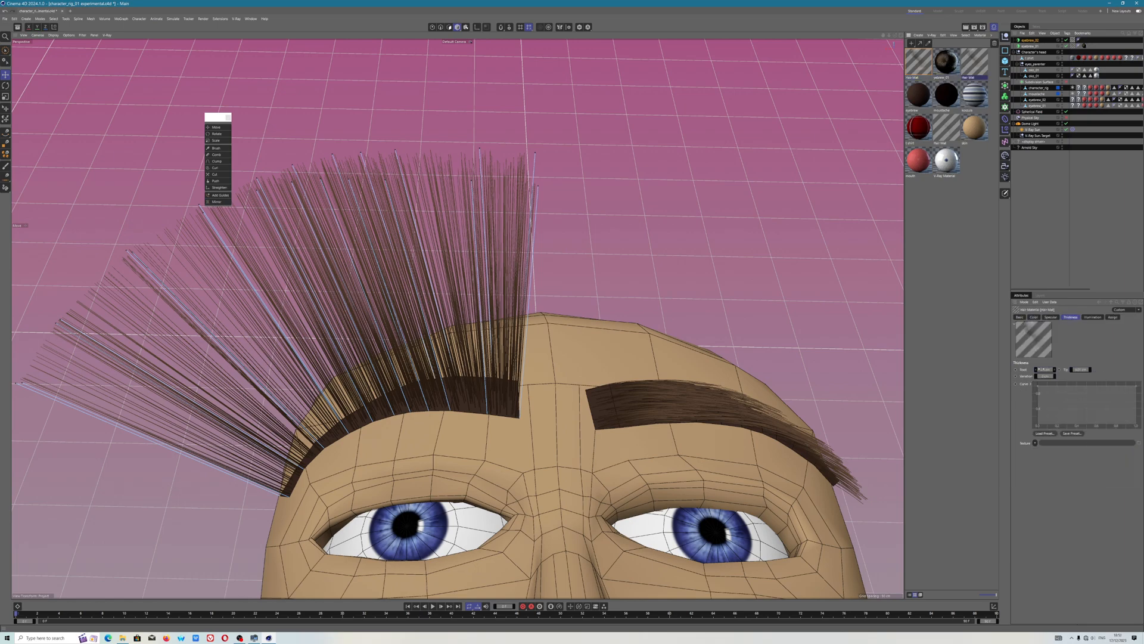
pyautogui.rightClick(1081, 370)
pyautogui.click(1093, 399)
pyautogui.click(916, 69)
pyautogui.rightClick(1080, 370)
pyautogui.click(1093, 398)
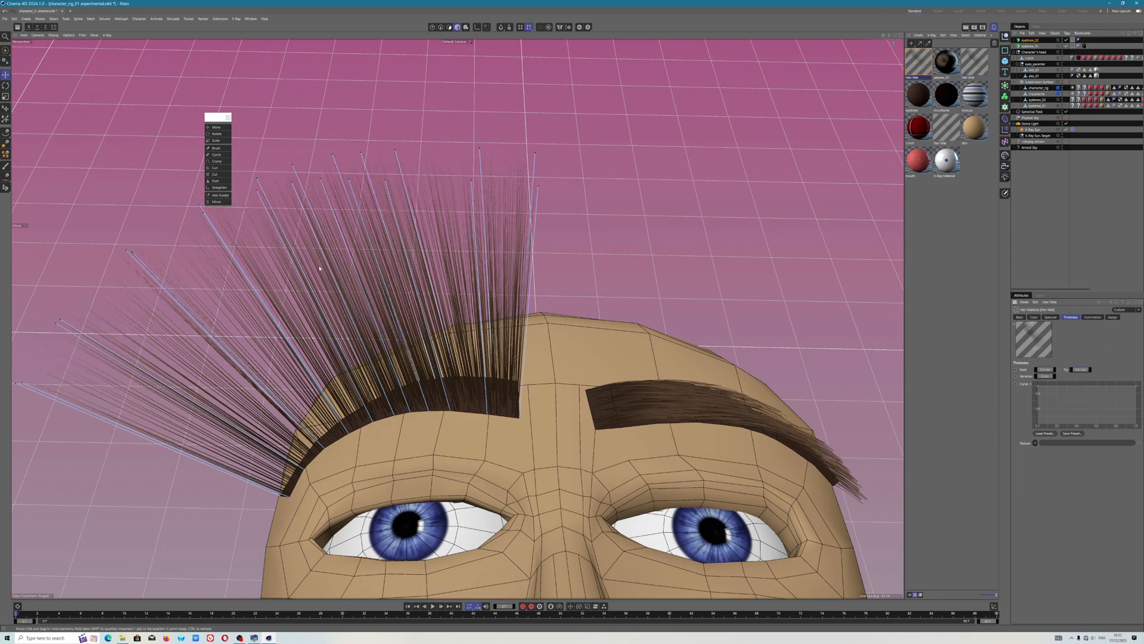
pyautogui.moveTo(500, 413)
pyautogui.keyDown('alt'); pyautogui.mouseDown()
pyautogui.moveTo(488, 404)
pyautogui.moveTo(499, 408)
pyautogui.mouseUp(); pyautogui.keyUp('alt')
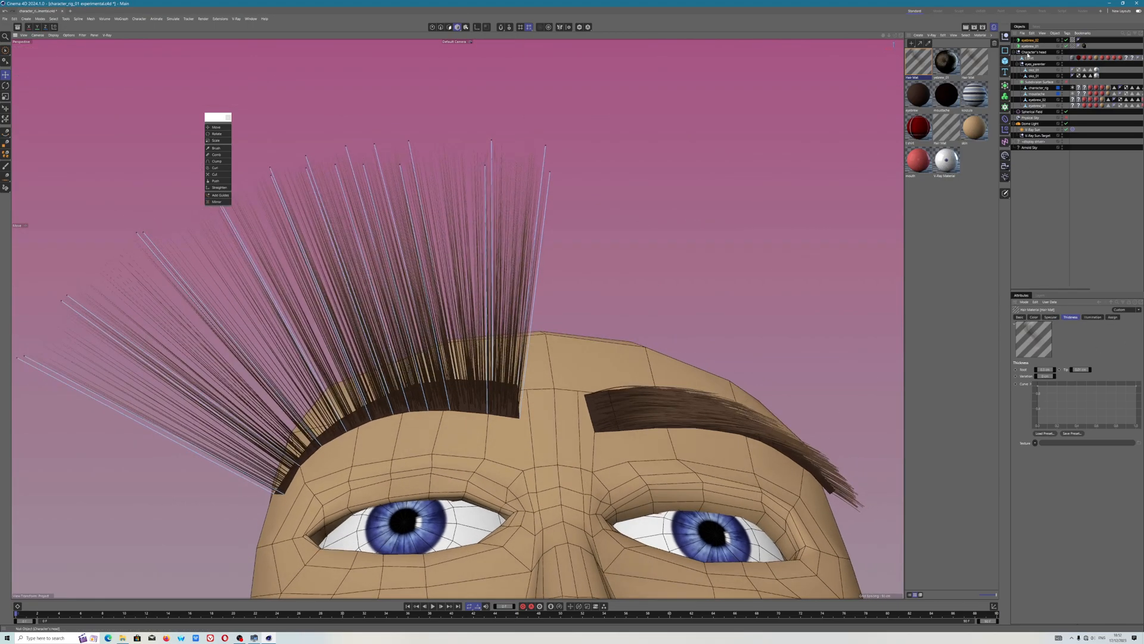
# - Increase the hair count of the eyebrow_02 hair so the strands fill the brow more densely
pyautogui.click(1031, 46)
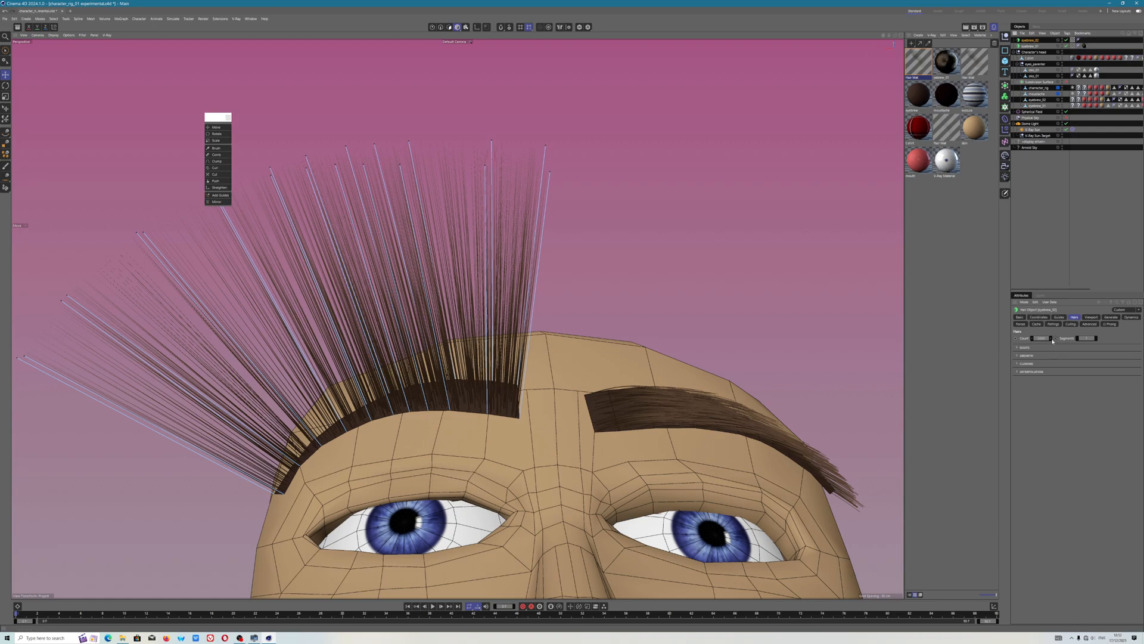
pyautogui.moveTo(1051, 339); pyautogui.dragTo(1051, 301)
pyautogui.moveTo(1051, 339); pyautogui.dragTo(1051, 326)
pyautogui.keyDown('alt'); pyautogui.moveTo(493, 385); pyautogui.dragTo(501, 438); pyautogui.keyUp('alt')
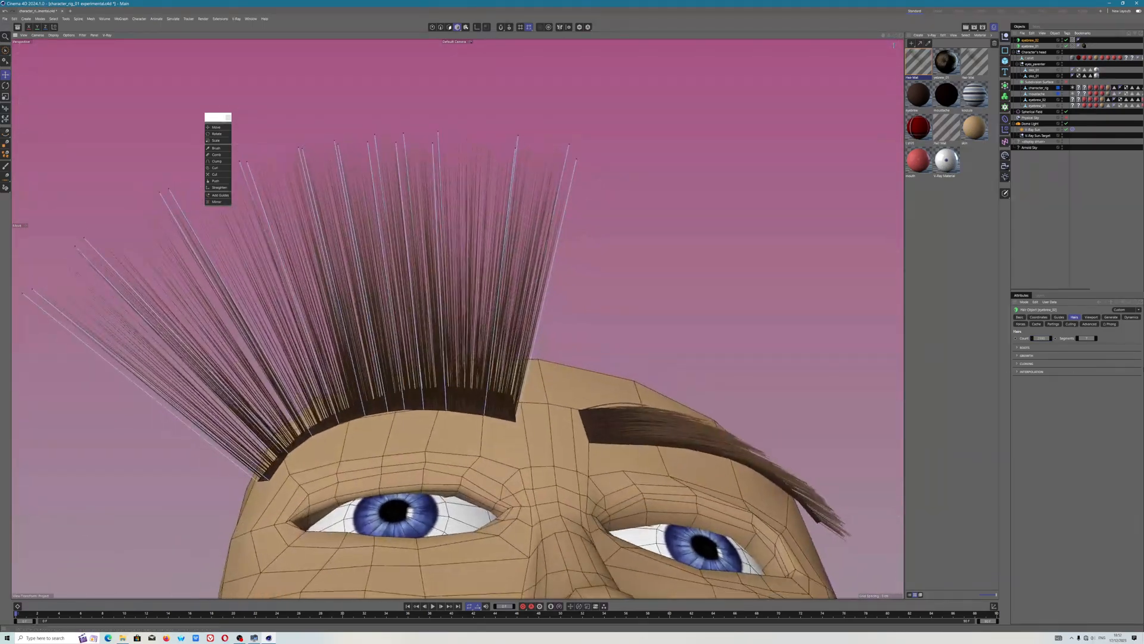
# - Review the basic, hairs, growth and viewport settings of the eyebrow_02 hair and the colour settings of its material
pyautogui.click(1019, 317)
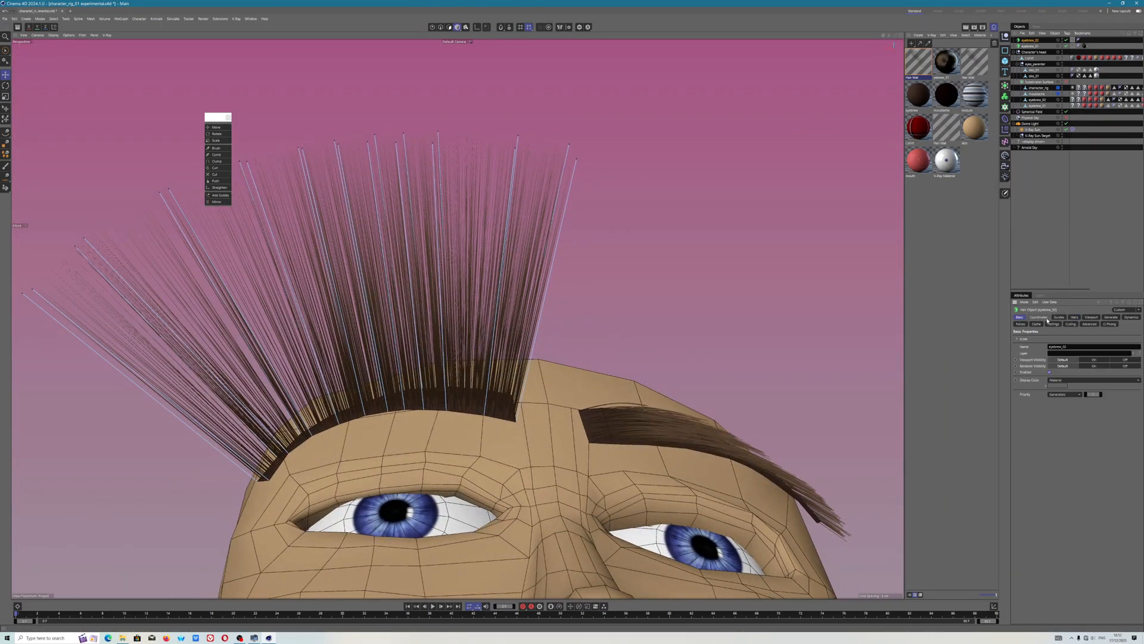
pyautogui.click(1075, 317)
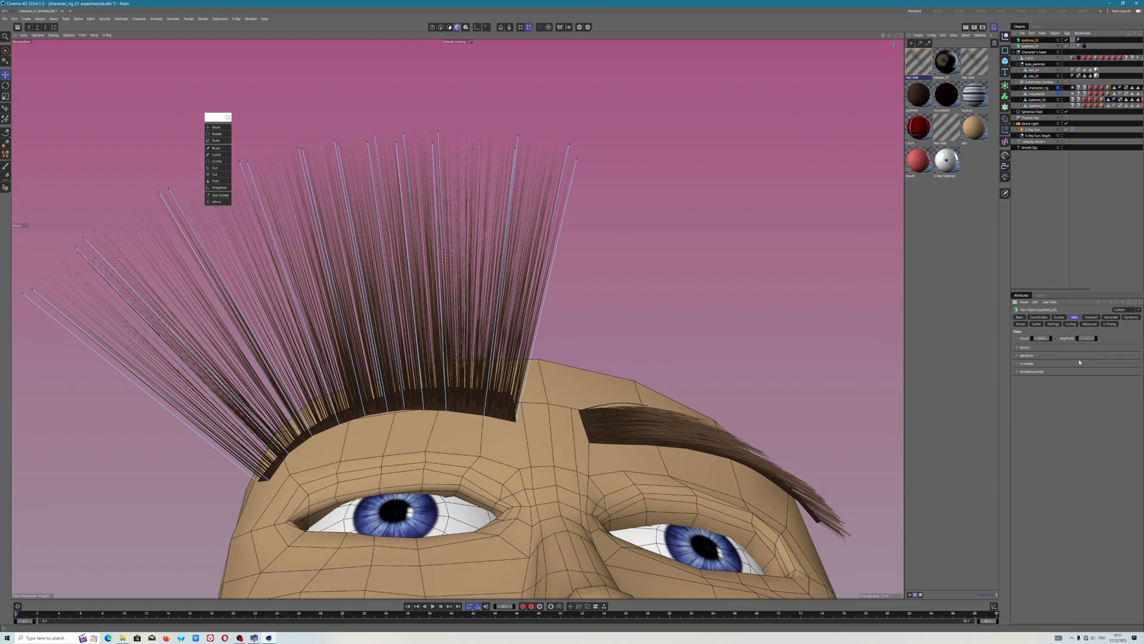
pyautogui.click(1027, 356)
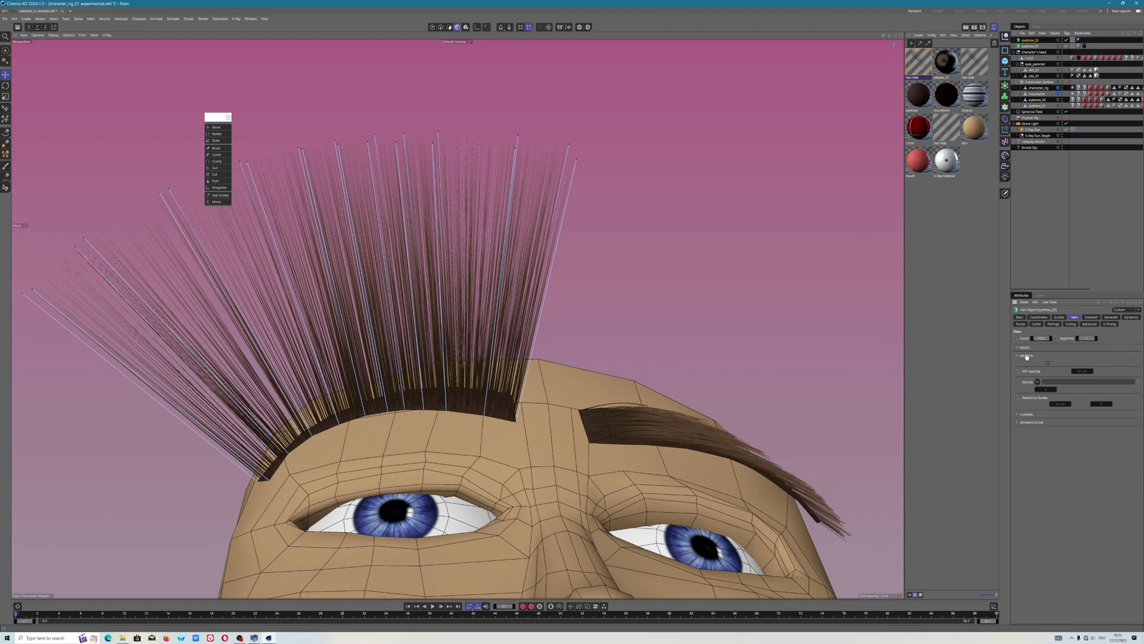
pyautogui.click(1091, 318)
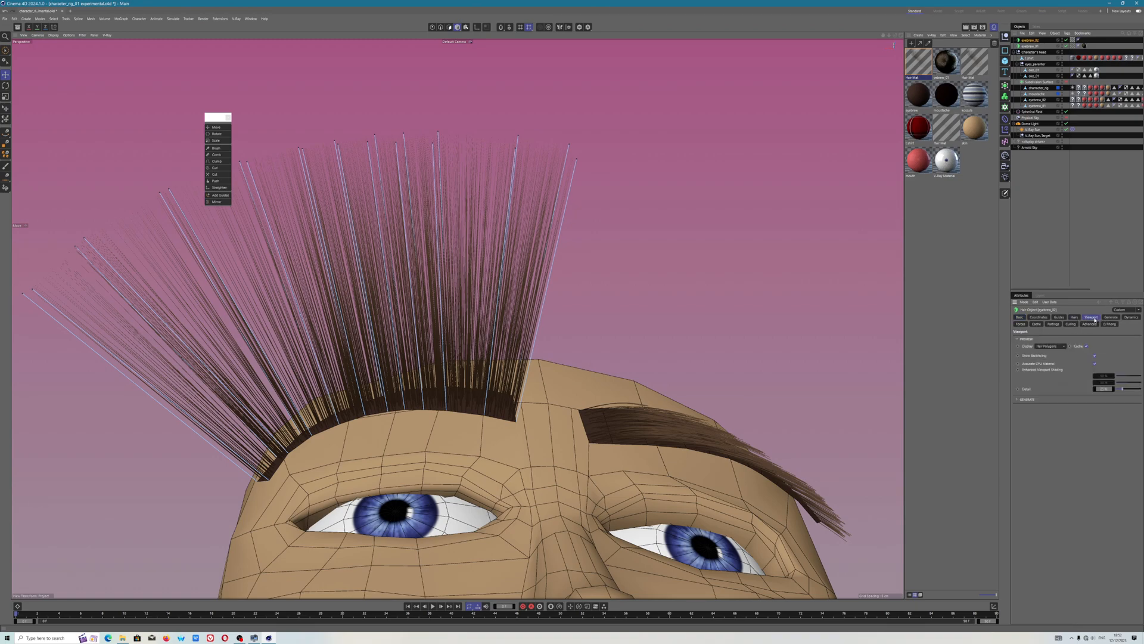
pyautogui.click(1022, 319)
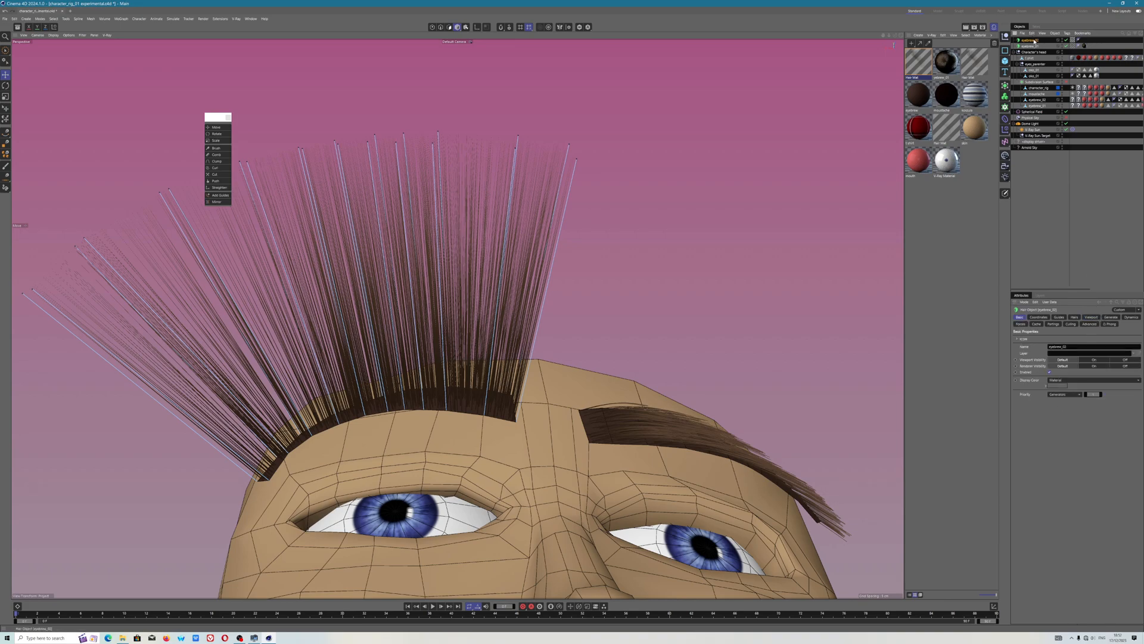
pyautogui.doubleClick(921, 71)
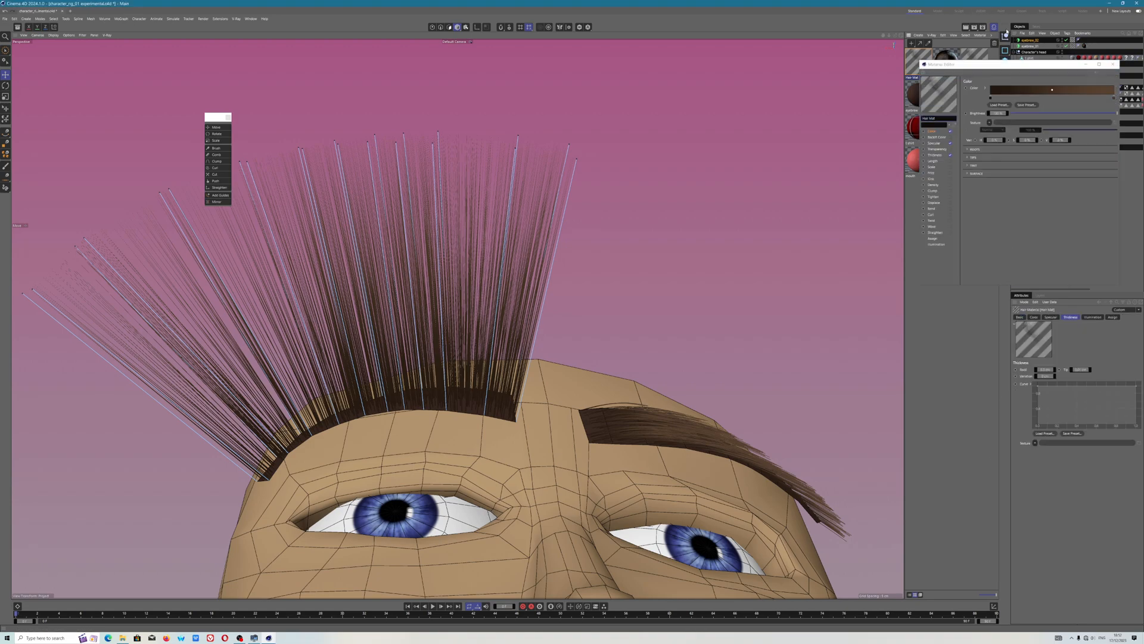
pyautogui.click(1112, 64)
# - Reduce the guide length of the eyebrow_02 hair to short, eyebrow-sized strands
pyautogui.click(1031, 43)
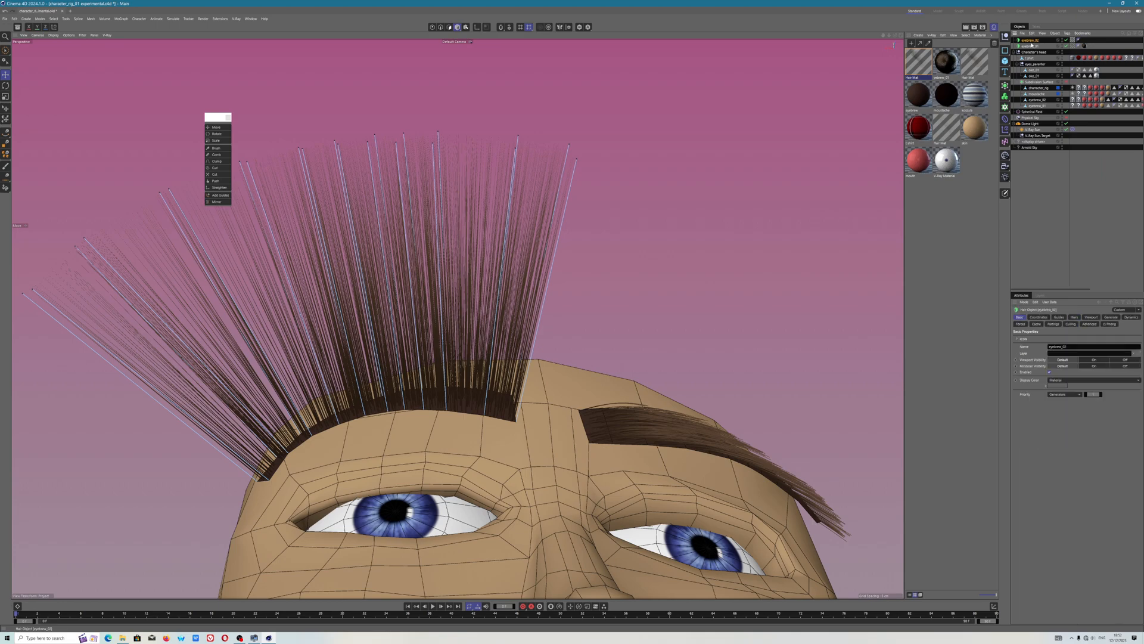
pyautogui.click(1038, 317)
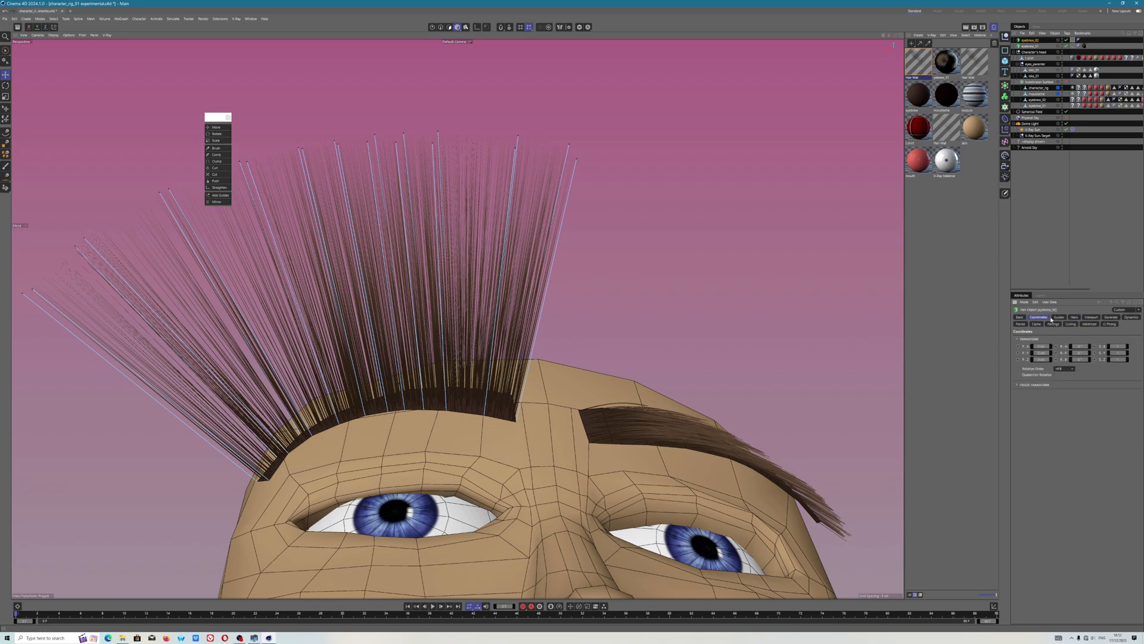
pyautogui.click(1061, 317)
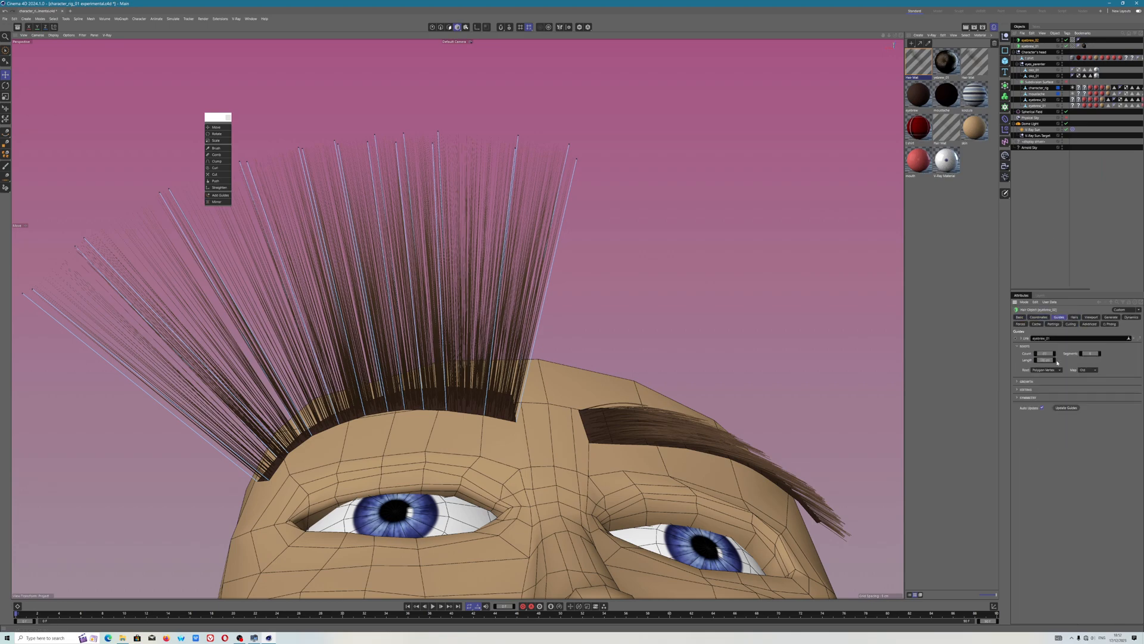
pyautogui.moveTo(1055, 361); pyautogui.dragTo(1055, 403)
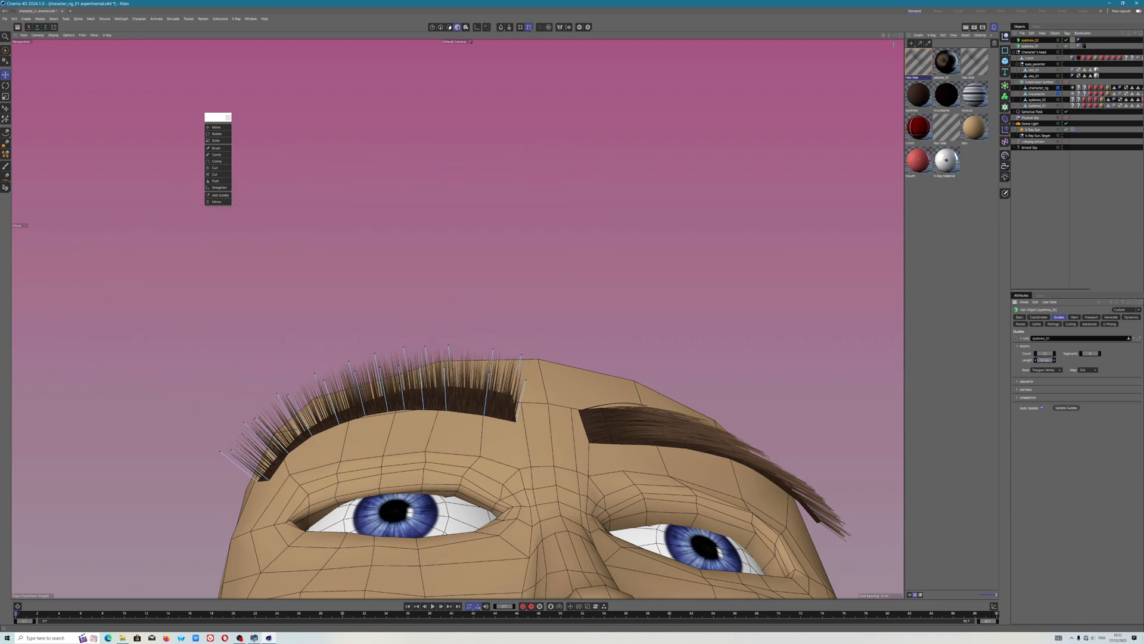
# - Detach the hair modes as a floating palette beside the hair tools and switch to points mode
pyautogui.click(174, 19)
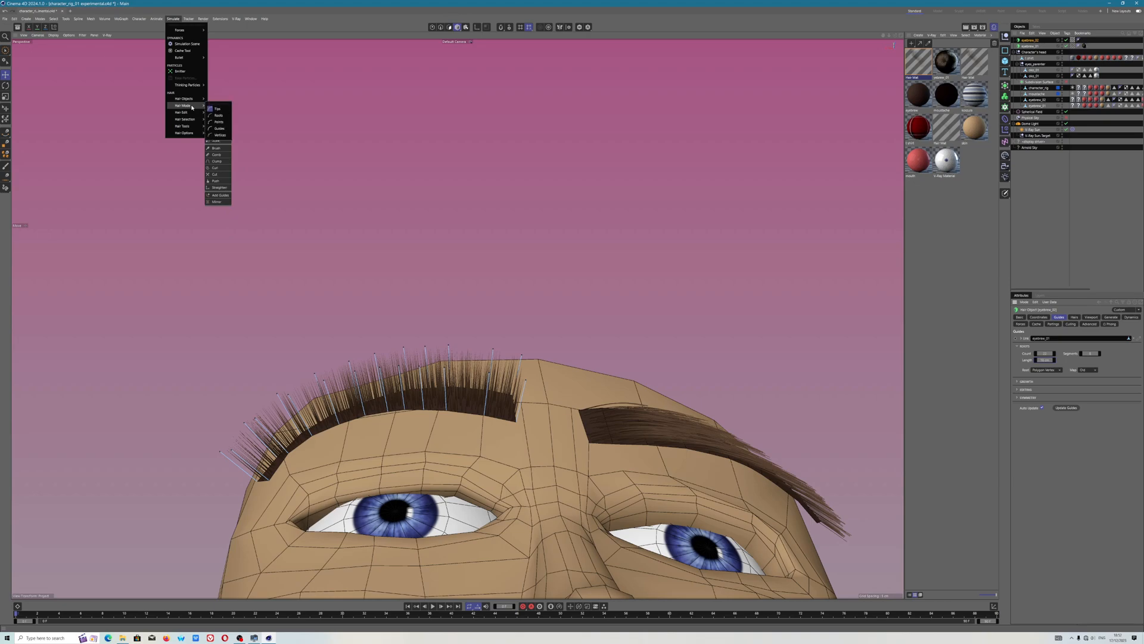
pyautogui.click(216, 104)
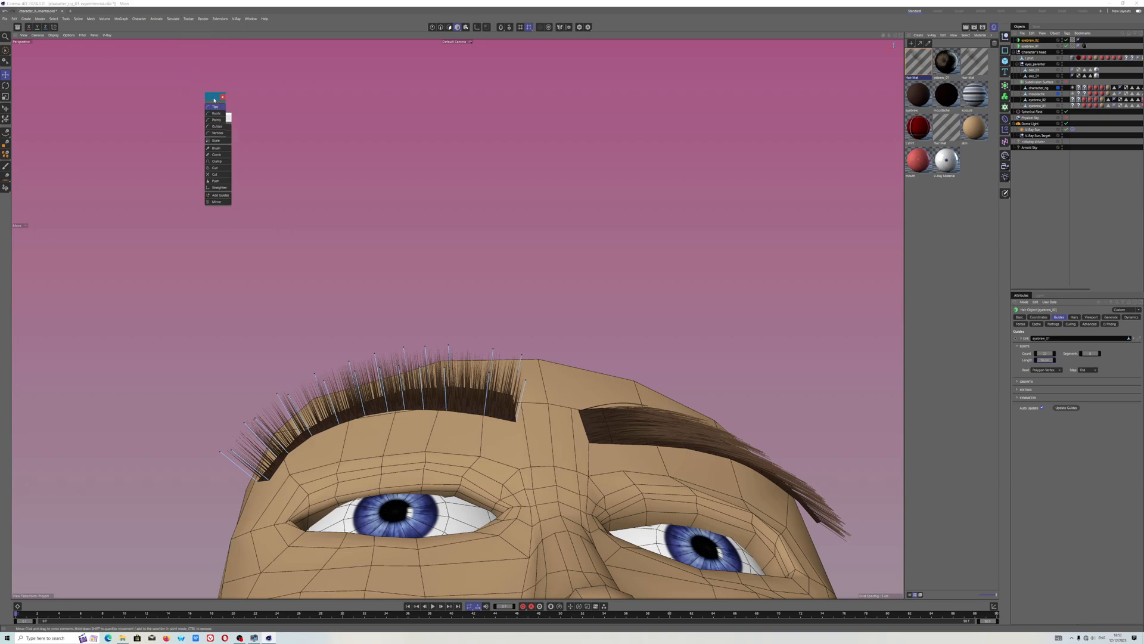
pyautogui.moveTo(212, 98); pyautogui.dragTo(360, 135)
pyautogui.click(365, 157)
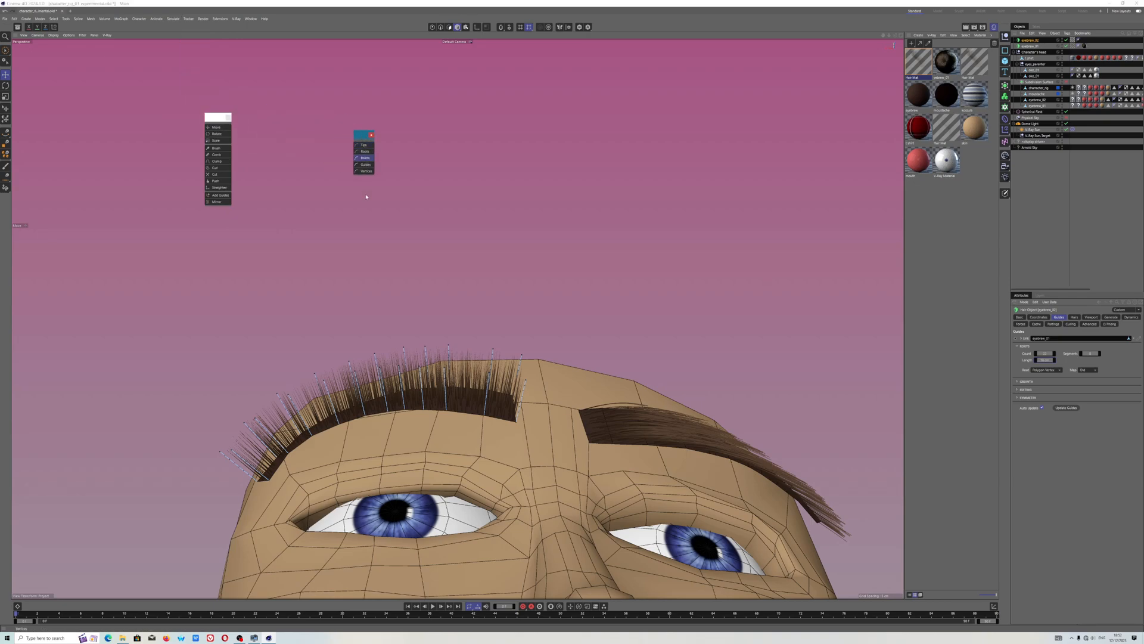
# - Brush the eyebrow_02 hair guides from the nose side outward and down toward the temple so they lie along the brow
pyautogui.click(217, 148)
pyautogui.moveTo(401, 387)
pyautogui.keyDown('alt'); pyautogui.mouseDown()
pyautogui.moveTo(407, 370)
pyautogui.moveTo(534, 325)
pyautogui.mouseUp(); pyautogui.keyUp('alt')
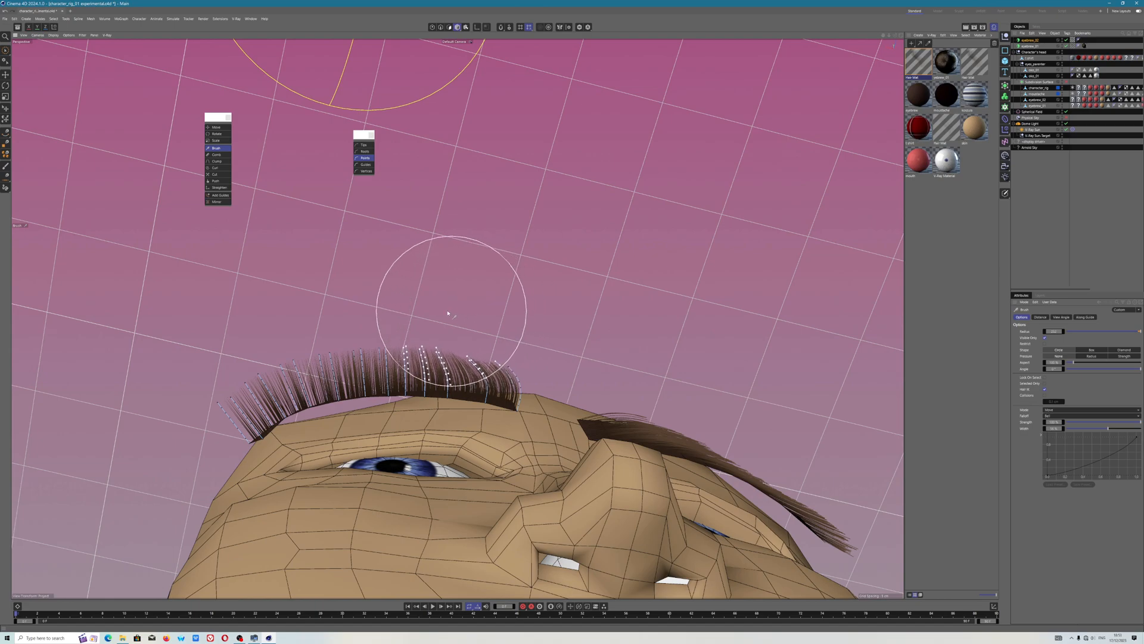
pyautogui.moveTo(224, 355)
pyautogui.mouseDown()
pyautogui.moveTo(184, 382)
pyautogui.moveTo(148, 438)
pyautogui.mouseUp()
pyautogui.moveTo(528, 319)
pyautogui.mouseDown()
pyautogui.moveTo(276, 341)
pyautogui.moveTo(201, 383)
pyautogui.moveTo(190, 413)
pyautogui.moveTo(137, 448)
pyautogui.moveTo(225, 461)
pyautogui.moveTo(293, 436)
pyautogui.mouseUp()
pyautogui.moveTo(385, 317)
pyautogui.keyDown('alt'); pyautogui.mouseDown()
pyautogui.moveTo(388, 435)
pyautogui.moveTo(387, 316)
pyautogui.moveTo(222, 409)
pyautogui.moveTo(198, 511)
pyautogui.mouseUp(); pyautogui.keyUp('alt')
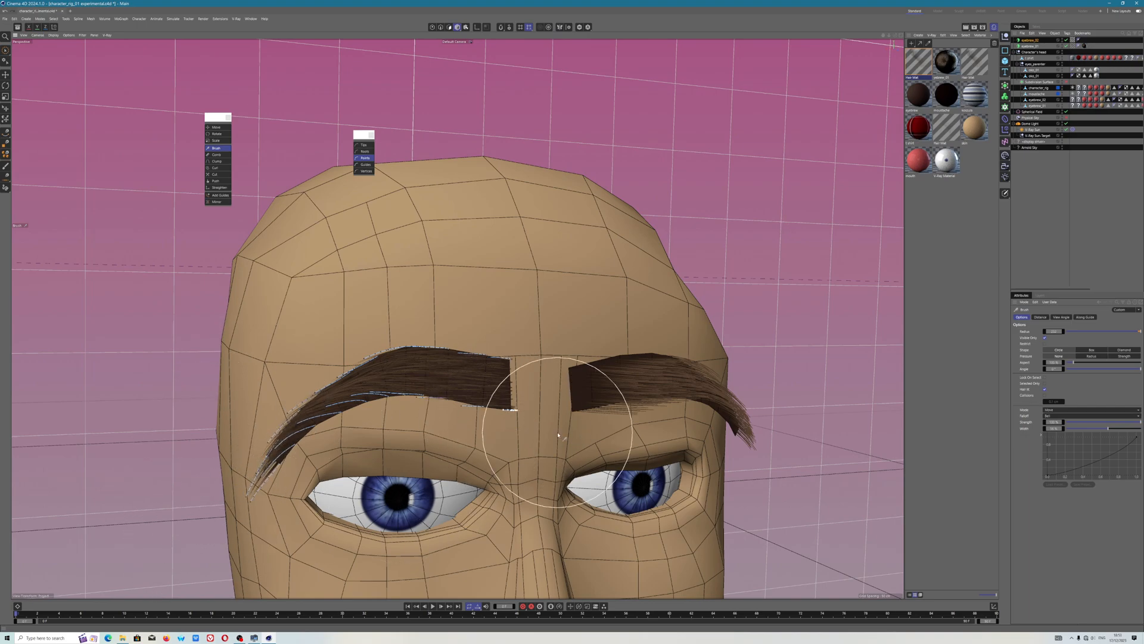
pyautogui.moveTo(452, 384)
pyautogui.keyDown('alt'); pyautogui.mouseDown()
pyautogui.moveTo(463, 313)
pyautogui.moveTo(480, 308)
pyautogui.mouseUp(); pyautogui.keyUp('alt')
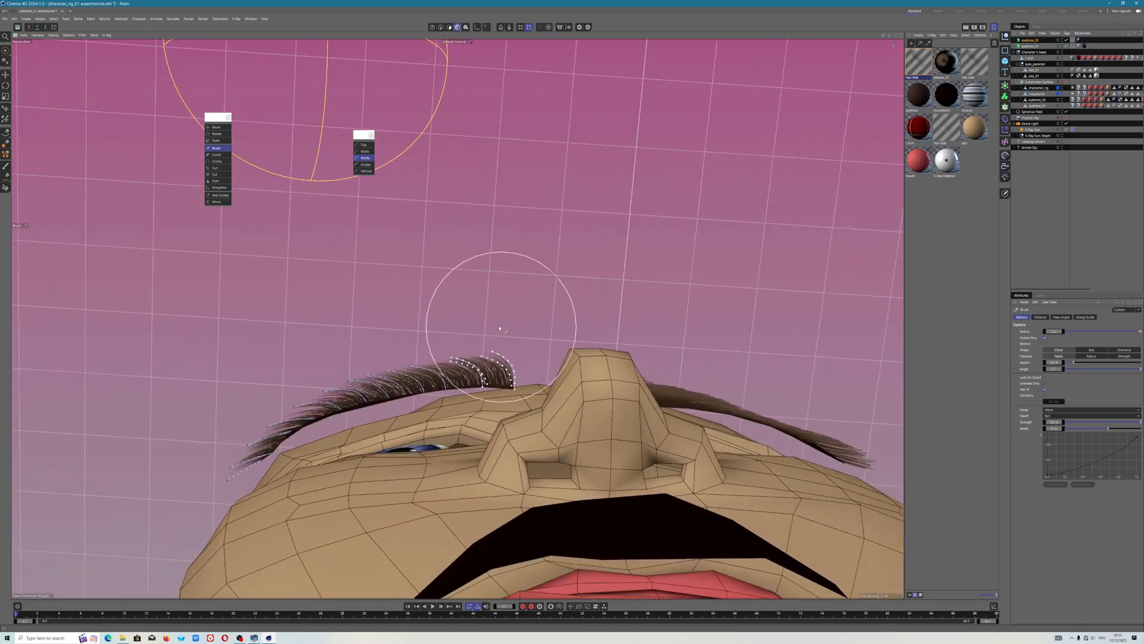
pyautogui.moveTo(362, 334)
pyautogui.mouseDown()
pyautogui.moveTo(256, 378)
pyautogui.moveTo(174, 454)
pyautogui.mouseUp()
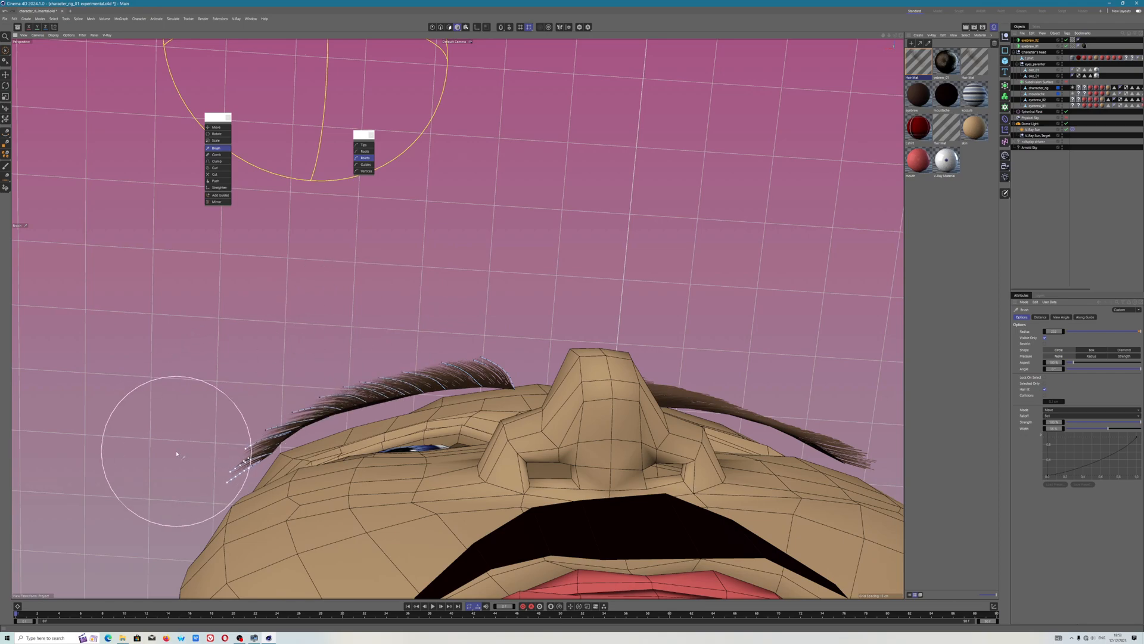
pyautogui.keyDown('alt'); pyautogui.moveTo(435, 381); pyautogui.dragTo(383, 332); pyautogui.keyUp('alt')
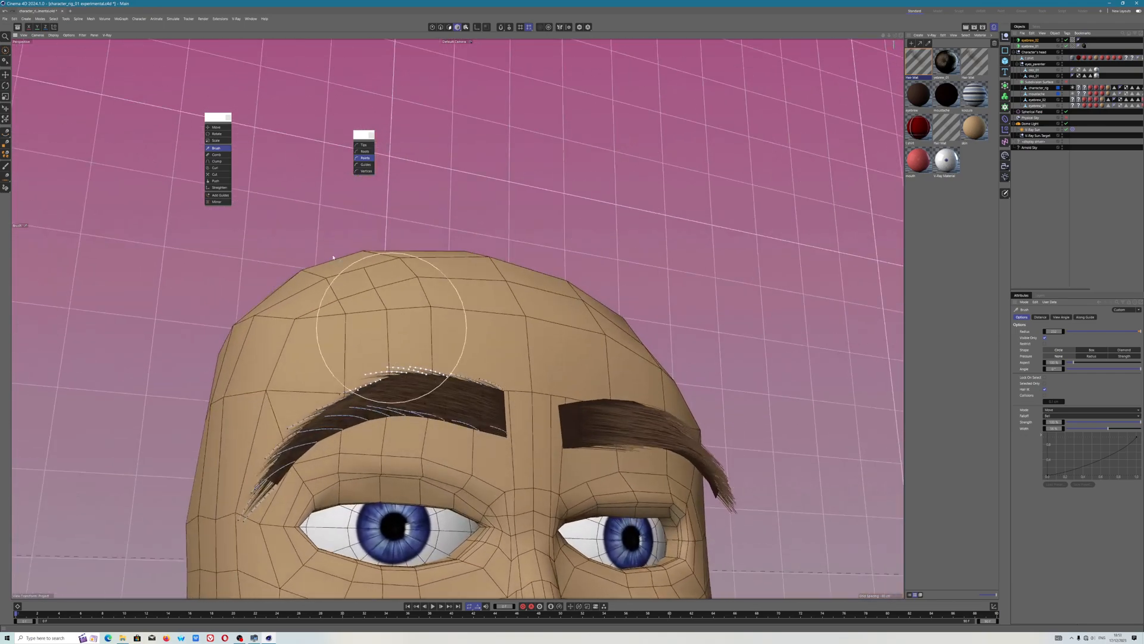
# - Compare the tips, roots, points, guides and vertices modes on the eyebrow_02 hair with the Comb tool, ending in points mode
pyautogui.click(217, 155)
pyautogui.click(217, 155)
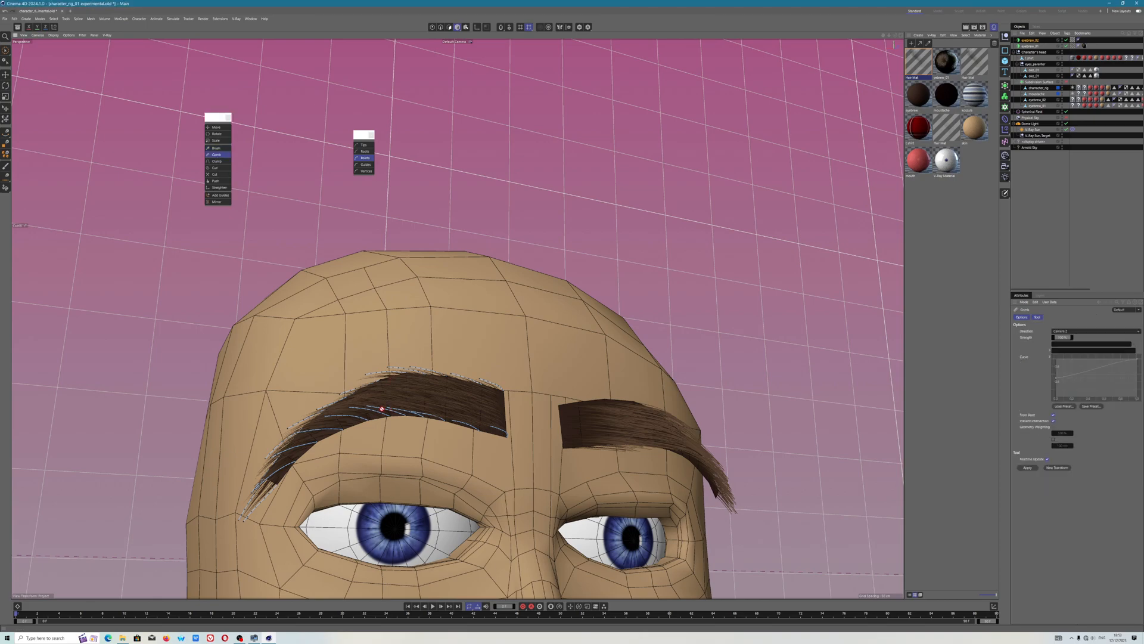
pyautogui.keyDown('alt'); pyautogui.moveTo(396, 402); pyautogui.dragTo(388, 306); pyautogui.keyUp('alt')
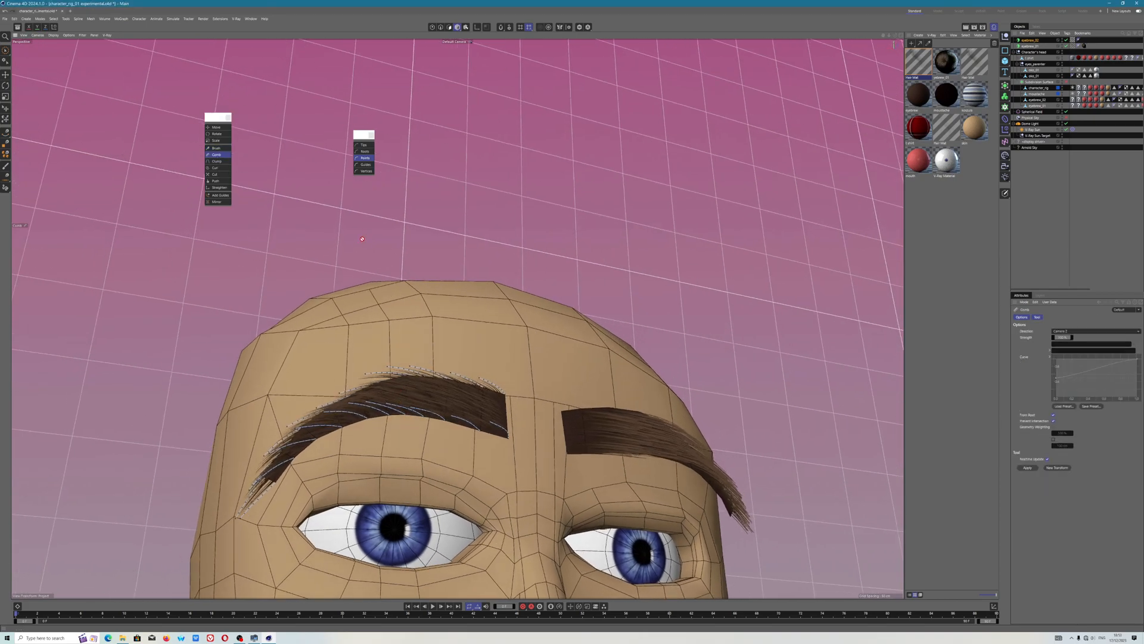
pyautogui.click(218, 149)
pyautogui.click(365, 171)
pyautogui.click(217, 154)
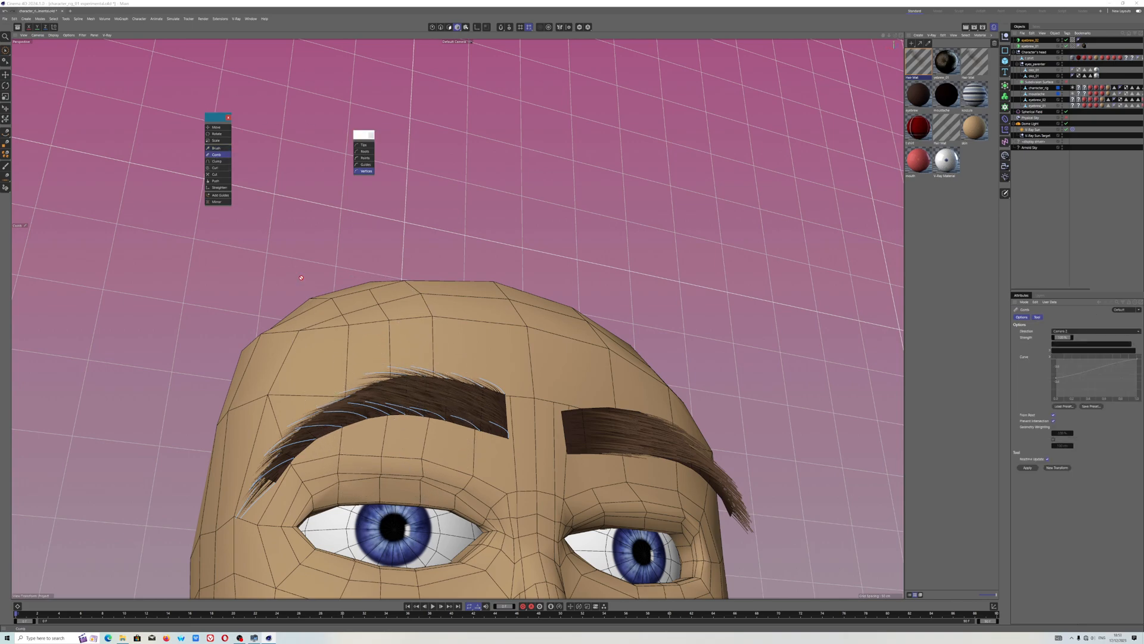
pyautogui.click(361, 146)
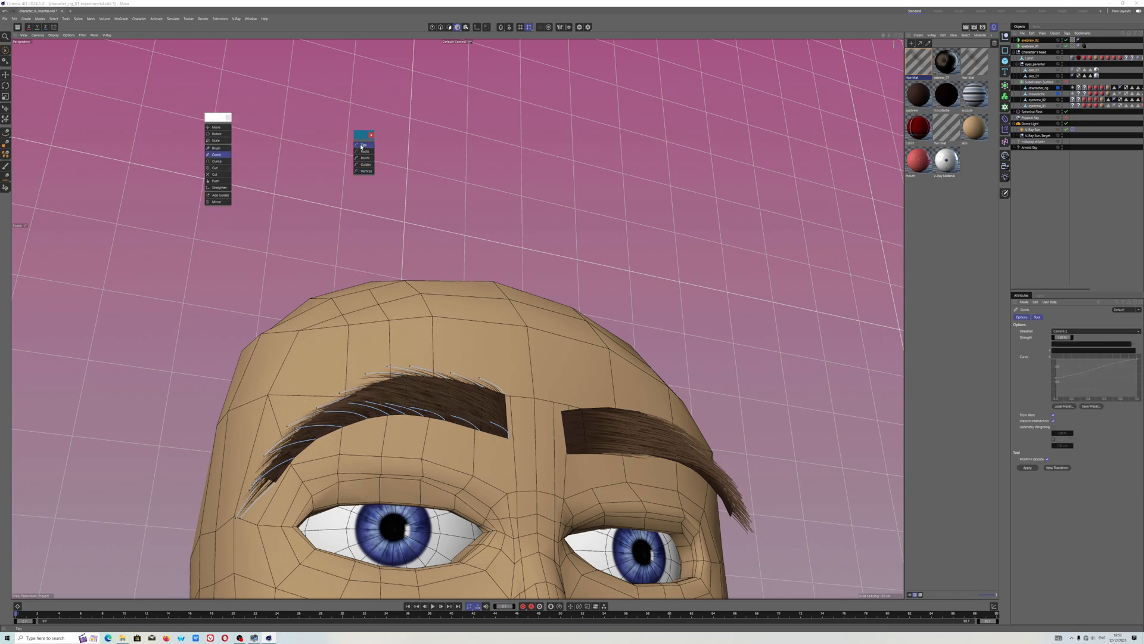
pyautogui.click(365, 151)
pyautogui.click(365, 158)
pyautogui.click(366, 164)
pyautogui.click(364, 172)
pyautogui.click(368, 146)
pyautogui.keyDown('alt'); pyautogui.moveTo(412, 386); pyautogui.dragTo(416, 357); pyautogui.keyUp('alt')
pyautogui.click(366, 159)
pyautogui.keyDown('alt'); pyautogui.moveTo(416, 396); pyautogui.dragTo(406, 362); pyautogui.keyUp('alt')
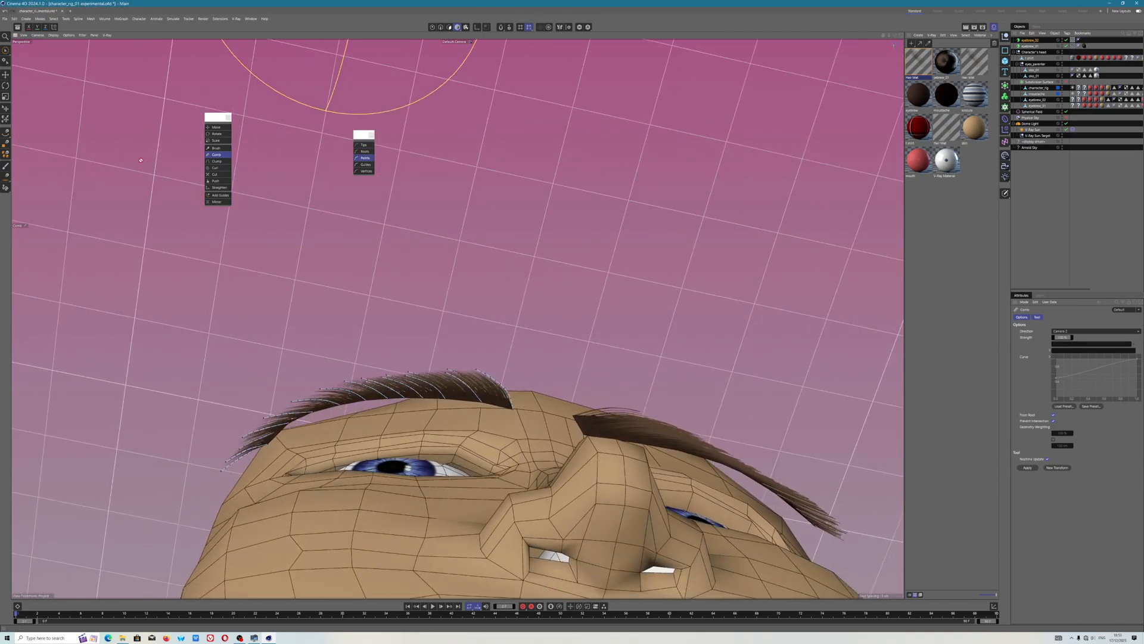
# - Lasso-select the hair guide points along the upper edge of the eyebrow_02 hair
pyautogui.click(6, 50)
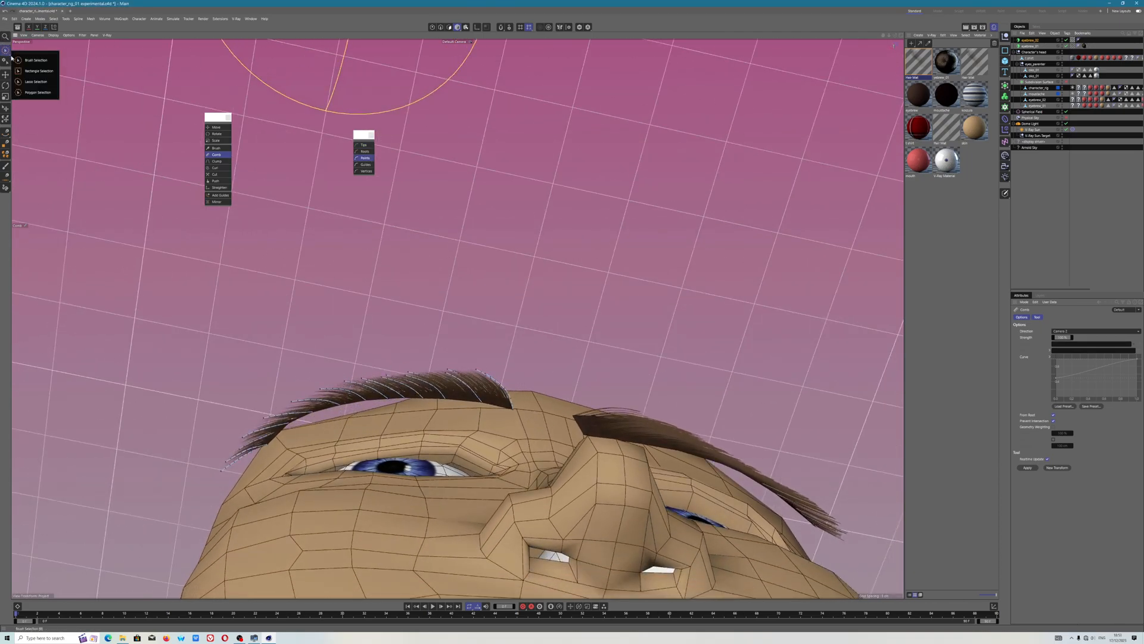
pyautogui.click(27, 82)
pyautogui.moveTo(489, 349)
pyautogui.mouseDown()
pyautogui.moveTo(453, 337)
pyautogui.moveTo(180, 385)
pyautogui.moveTo(208, 485)
pyautogui.moveTo(286, 414)
pyautogui.moveTo(331, 393)
pyautogui.moveTo(548, 353)
pyautogui.mouseUp()
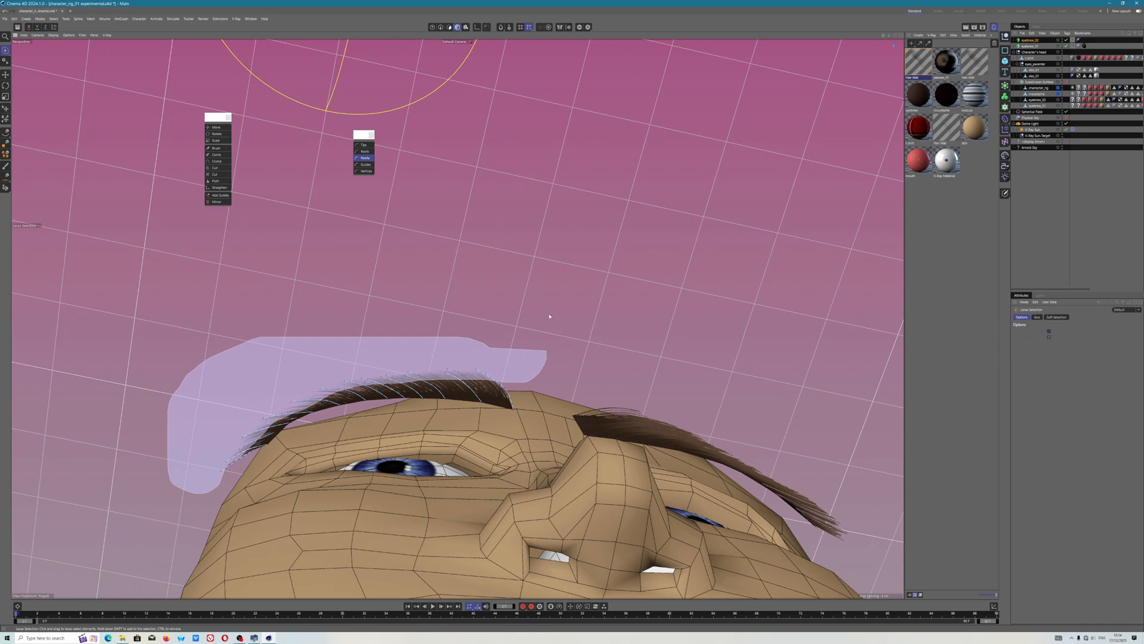
pyautogui.moveTo(494, 396); pyautogui.dragTo(494, 397)
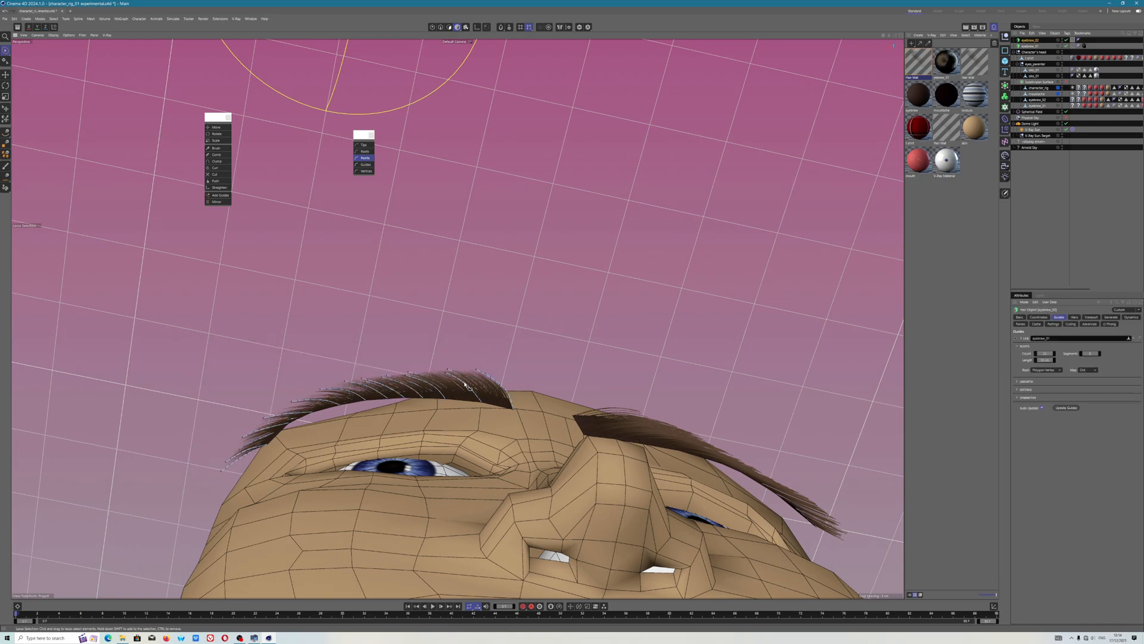
pyautogui.moveTo(435, 374); pyautogui.dragTo(461, 367)
pyautogui.keyDown('alt'); pyautogui.moveTo(436, 388); pyautogui.dragTo(435, 385); pyautogui.keyUp('alt')
pyautogui.scroll(5, 438, 384)
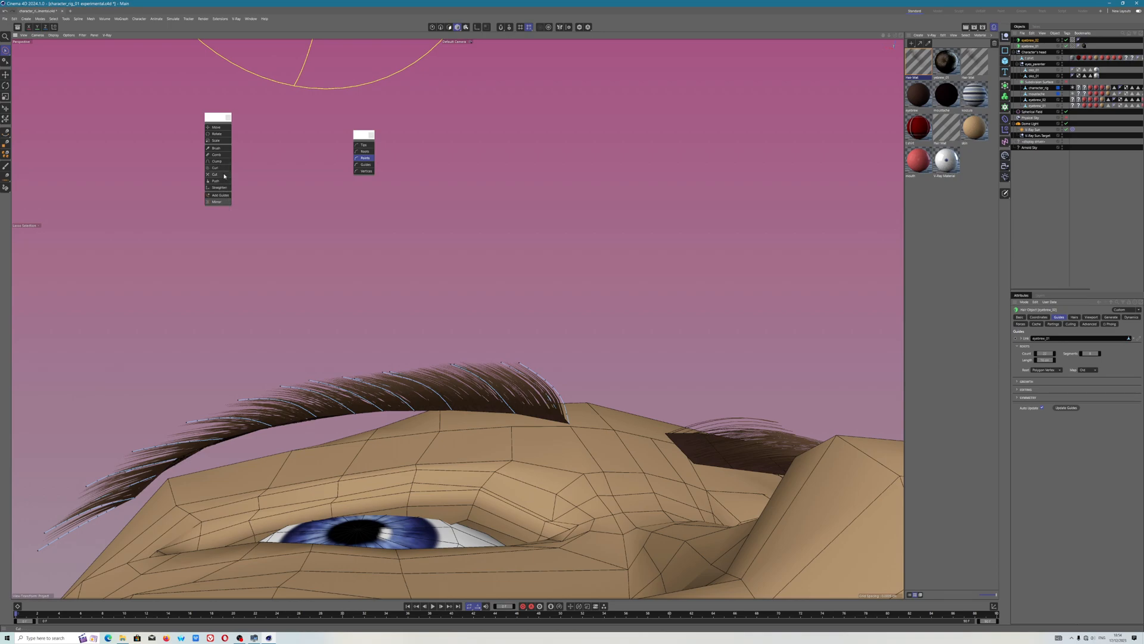
# - Apply the Comb tool to the selected eyebrow_02 hair guides with From Root turned off
pyautogui.click(216, 154)
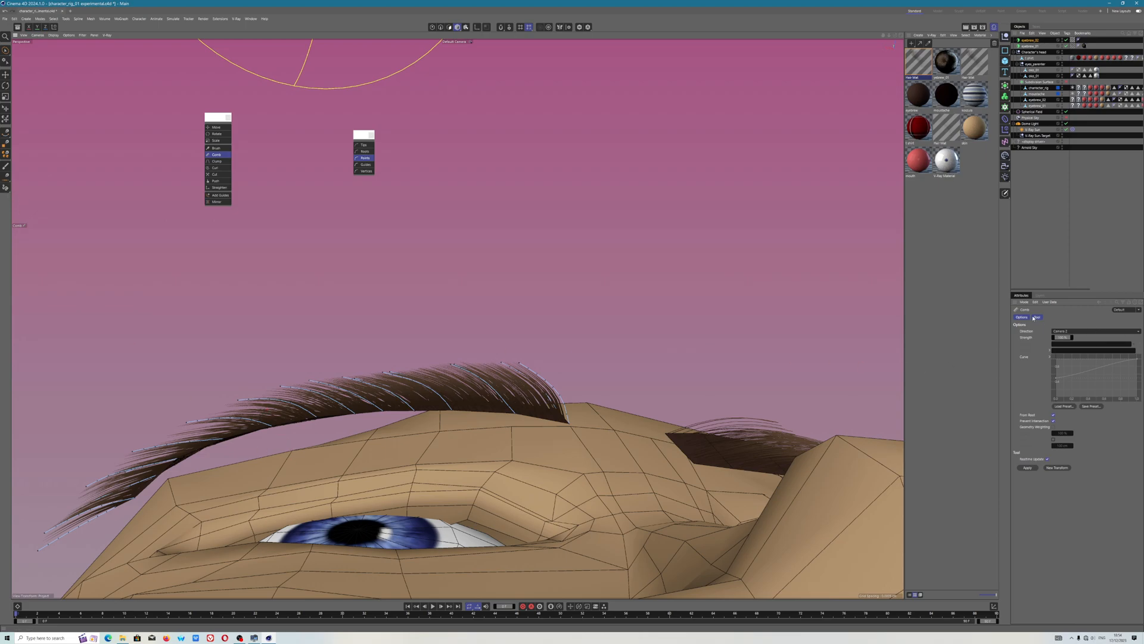
pyautogui.click(1053, 417)
pyautogui.click(1028, 468)
pyautogui.keyDown('alt'); pyautogui.moveTo(523, 380); pyautogui.dragTo(521, 448); pyautogui.keyUp('alt')
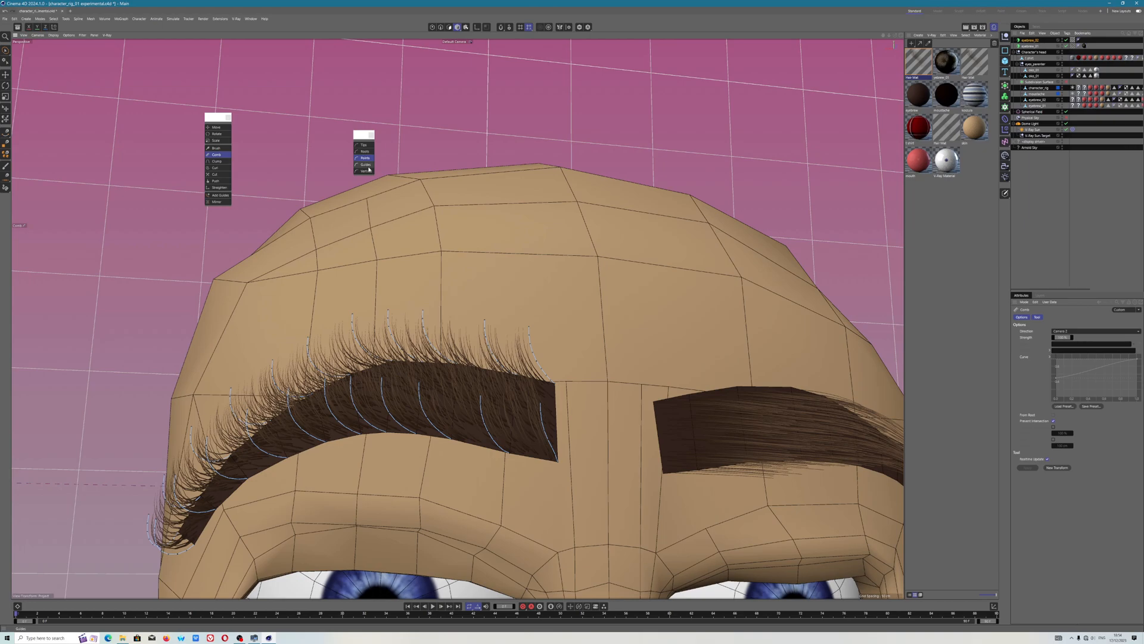
# - Brush the raised eyebrow_02 hair guides from the nose side outward so they lie along the brow toward the temple
pyautogui.click(217, 148)
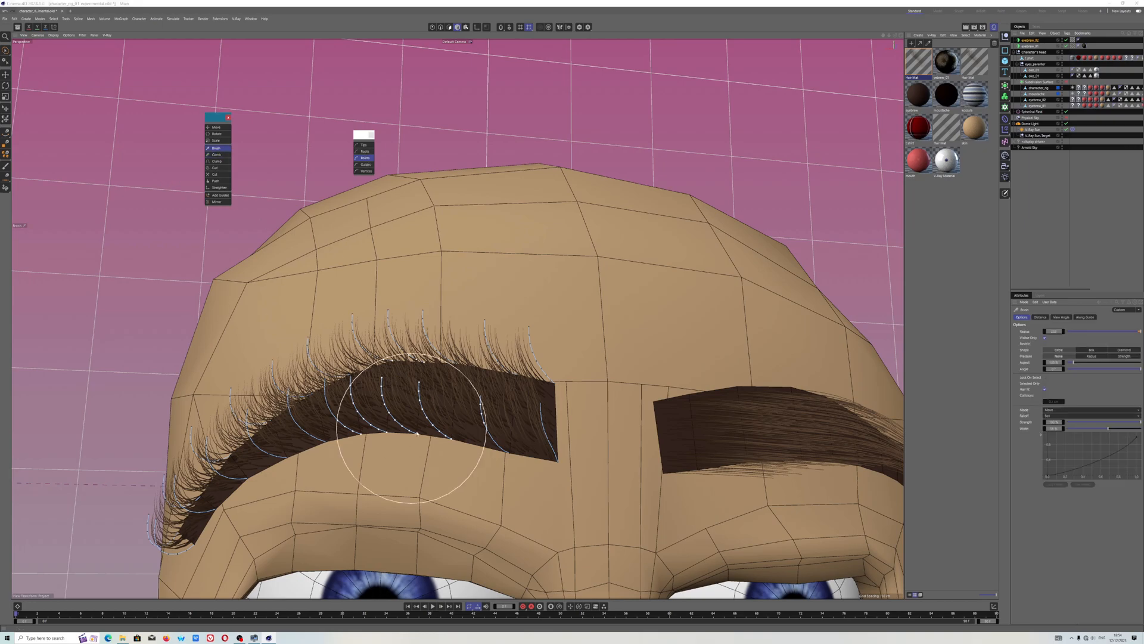
pyautogui.keyDown('alt'); pyautogui.moveTo(460, 345); pyautogui.dragTo(170, 471); pyautogui.keyUp('alt')
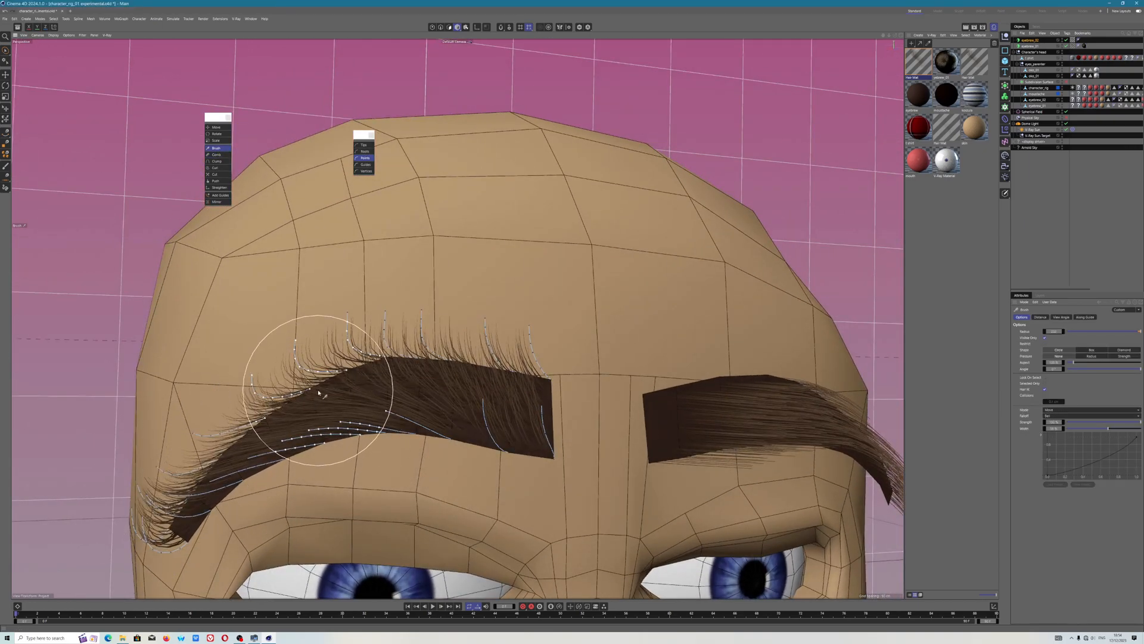
pyautogui.moveTo(317, 393); pyautogui.dragTo(102, 522)
pyautogui.moveTo(426, 284); pyautogui.dragTo(227, 382)
pyautogui.moveTo(316, 315); pyautogui.dragTo(174, 396)
pyautogui.moveTo(573, 325); pyautogui.dragTo(362, 299)
pyautogui.moveTo(475, 328)
pyautogui.mouseDown()
pyautogui.moveTo(346, 325)
pyautogui.moveTo(272, 356)
pyautogui.mouseUp()
pyautogui.moveTo(541, 432); pyautogui.dragTo(360, 423)
# - Refine the eyebrow_02 guides with the Brush from several angles, shaping the upper edge and sweeping the outer hairs down at the temple
pyautogui.moveTo(448, 355)
pyautogui.keyDown('alt'); pyautogui.mouseDown()
pyautogui.moveTo(417, 410)
pyautogui.moveTo(455, 312)
pyautogui.moveTo(446, 329)
pyautogui.mouseUp(); pyautogui.keyUp('alt')
pyautogui.moveTo(429, 437)
pyautogui.mouseDown()
pyautogui.moveTo(406, 404)
pyautogui.moveTo(286, 408)
pyautogui.moveTo(127, 472)
pyautogui.mouseUp()
pyautogui.moveTo(276, 481); pyautogui.dragTo(216, 346)
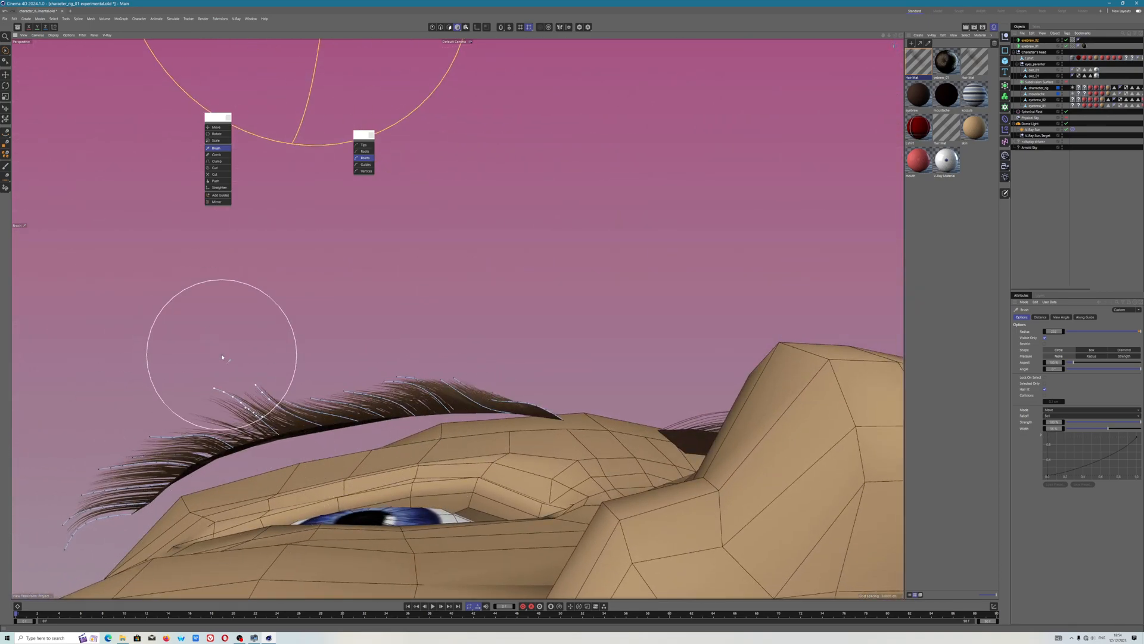
pyautogui.moveTo(546, 354)
pyautogui.mouseDown()
pyautogui.moveTo(508, 358)
pyautogui.moveTo(529, 325)
pyautogui.mouseUp()
pyautogui.moveTo(115, 406); pyautogui.dragTo(47, 507)
pyautogui.moveTo(146, 443); pyautogui.dragTo(48, 514)
pyautogui.keyDown('alt'); pyautogui.moveTo(482, 399); pyautogui.dragTo(508, 409); pyautogui.keyUp('alt')
pyautogui.scroll(-5, 514, 409)
pyautogui.moveTo(368, 418)
pyautogui.mouseDown()
pyautogui.moveTo(255, 421)
pyautogui.moveTo(227, 524)
pyautogui.mouseUp()
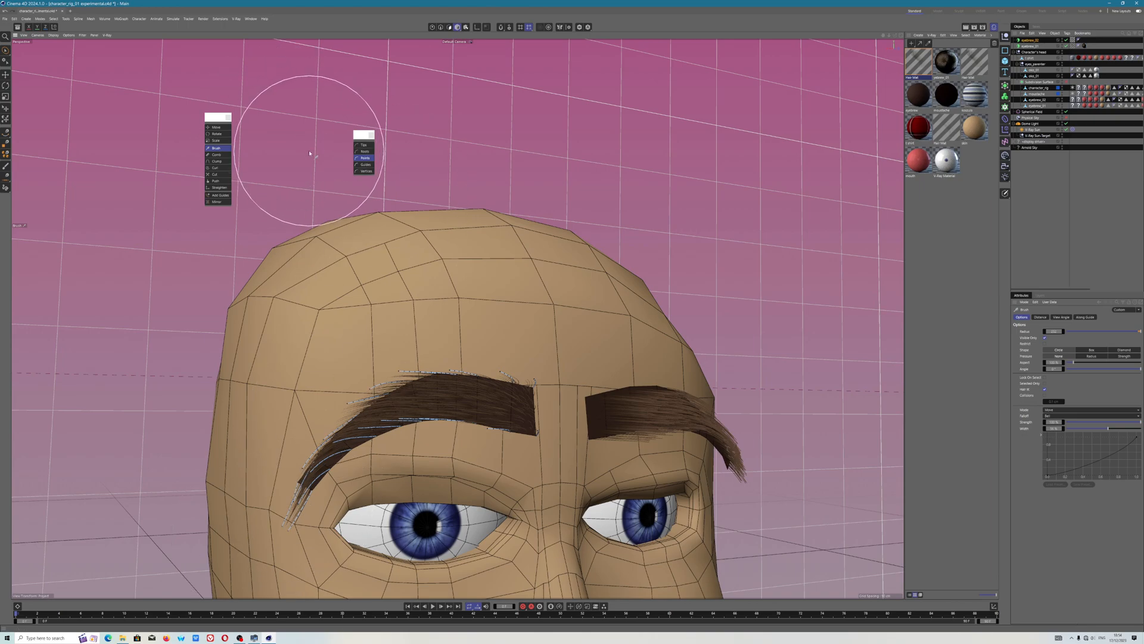
# - Trim the overly long guide tips at the outer end of the eyebrow_02 hair with the Cut tool
pyautogui.click(219, 174)
pyautogui.moveTo(300, 529)
pyautogui.mouseDown()
pyautogui.moveTo(288, 521)
pyautogui.moveTo(301, 520)
pyautogui.mouseUp()
pyautogui.keyDown('alt'); pyautogui.moveTo(556, 377); pyautogui.dragTo(477, 412); pyautogui.keyUp('alt')
pyautogui.keyDown('alt'); pyautogui.moveTo(477, 412); pyautogui.dragTo(401, 205, button='middle'); pyautogui.keyUp('alt')
pyautogui.scroll(-1, 401, 205)
pyautogui.scroll(-3, 401, 205)
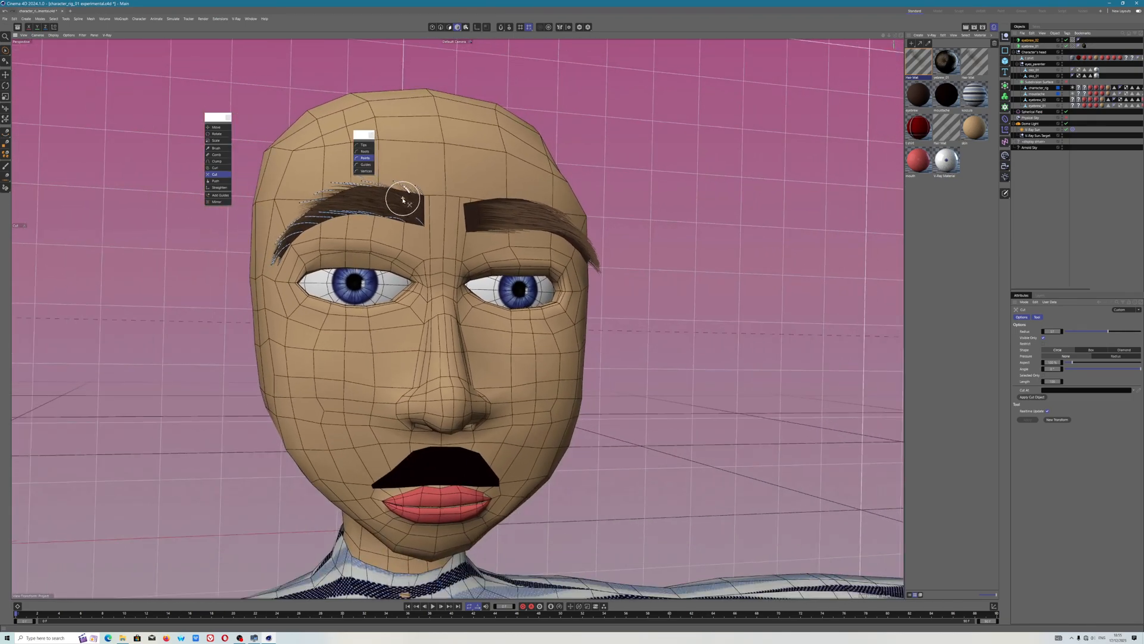
# - Move the character's head null along the X axis to test whether the eyebrow hair follows it
pyautogui.click(5, 76)
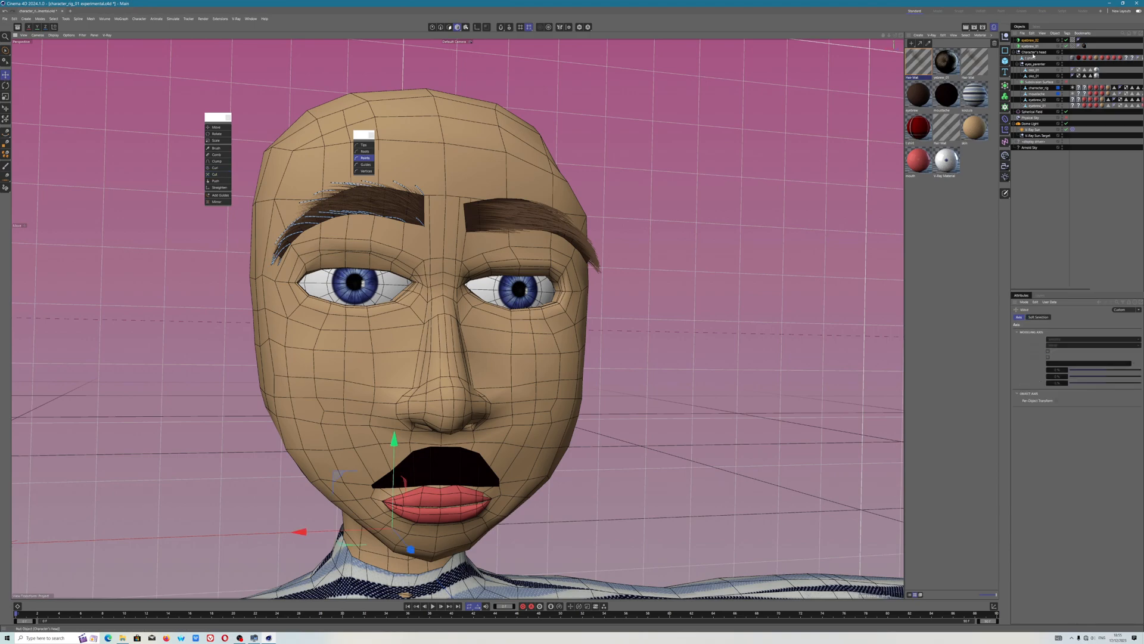
pyautogui.click(1034, 53)
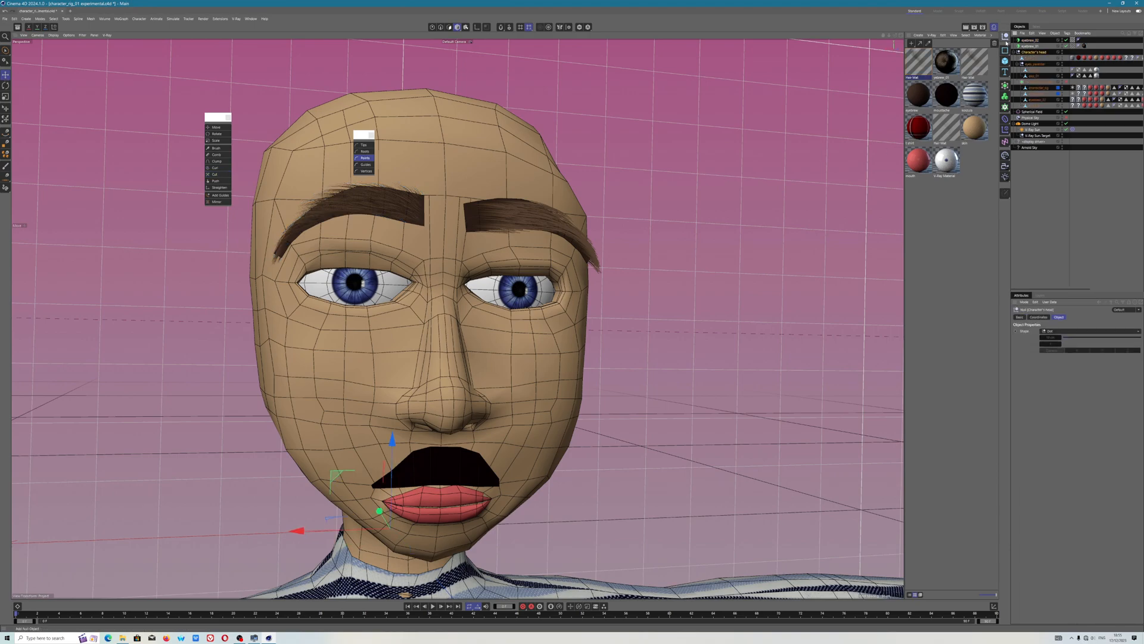
pyautogui.moveTo(299, 530); pyautogui.dragTo(357, 535)
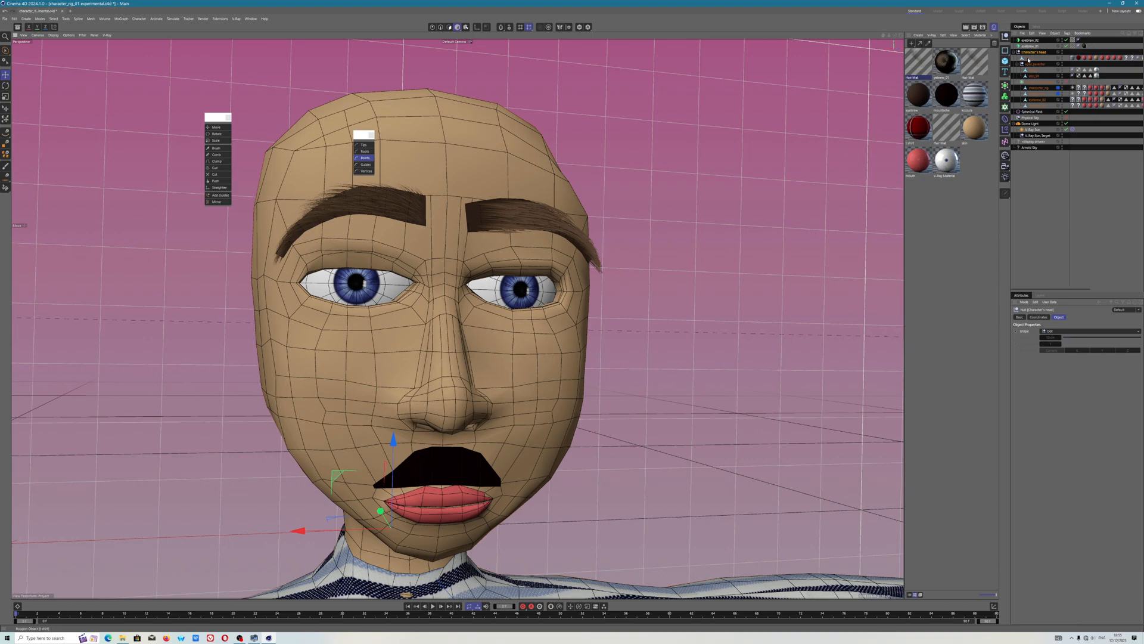
# - Select the character_rig mesh and solo its character_rig layer
pyautogui.click(1036, 64)
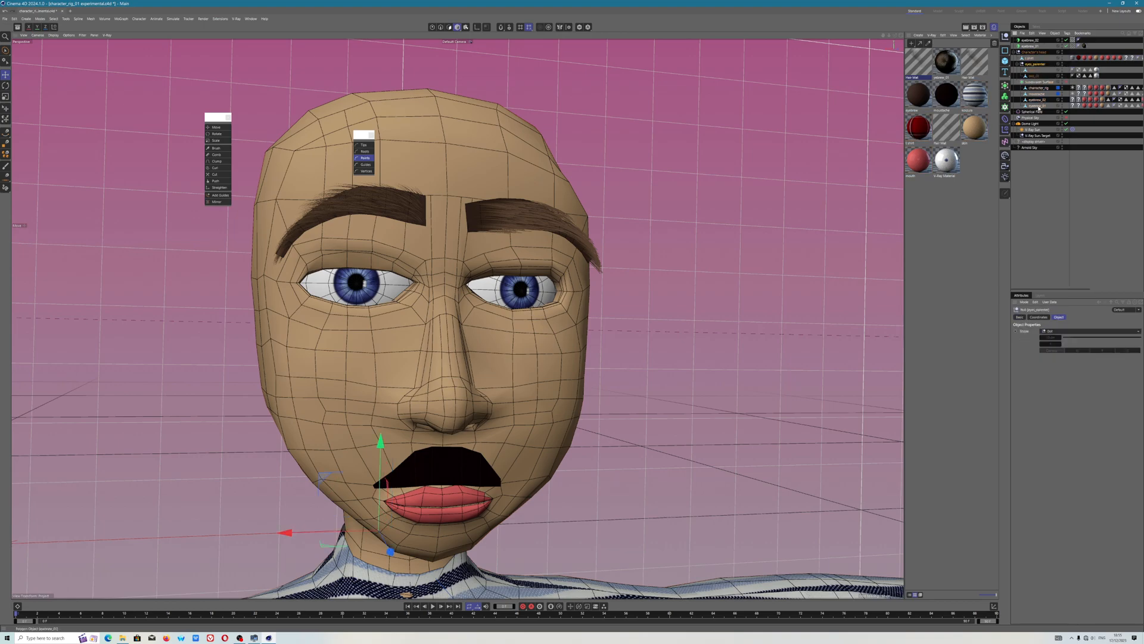
pyautogui.click(1038, 88)
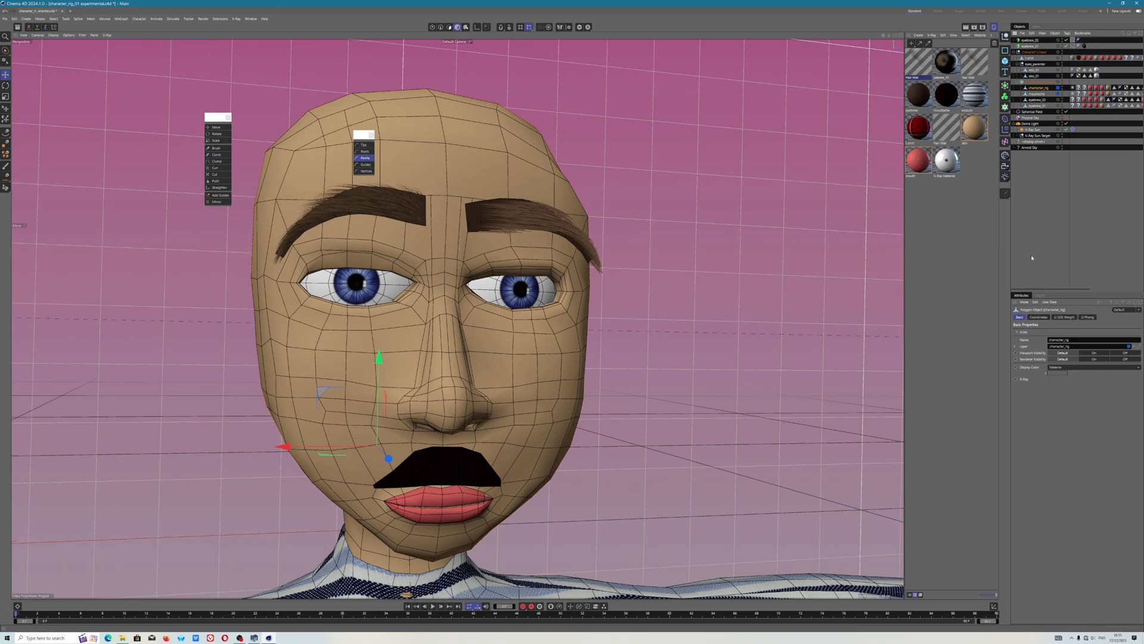
pyautogui.click(1041, 295)
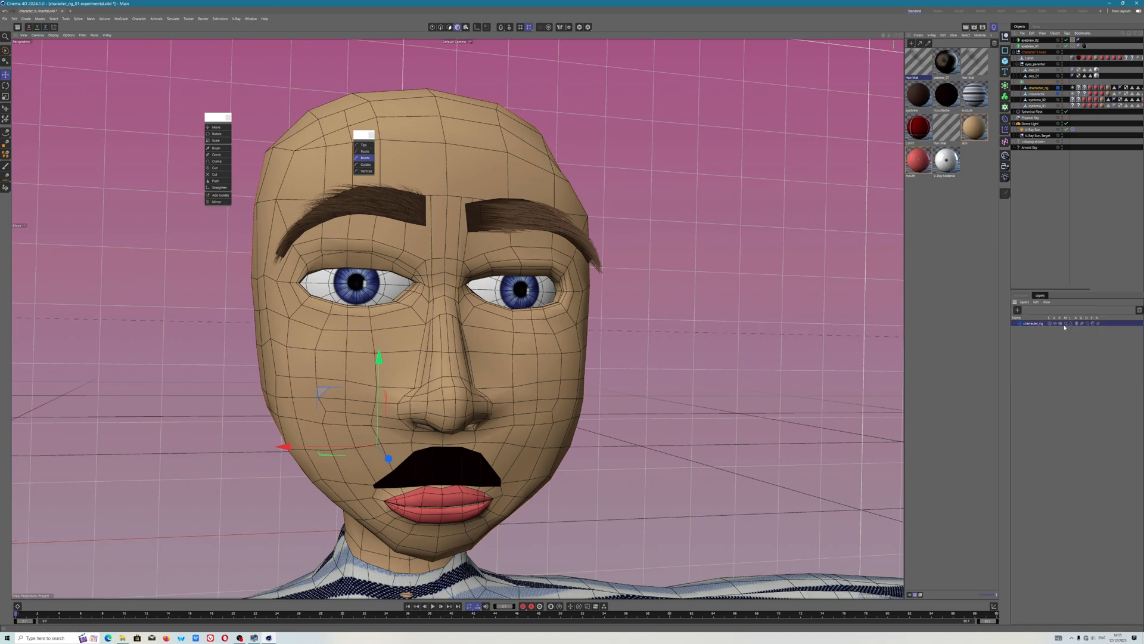
pyautogui.click(1050, 323)
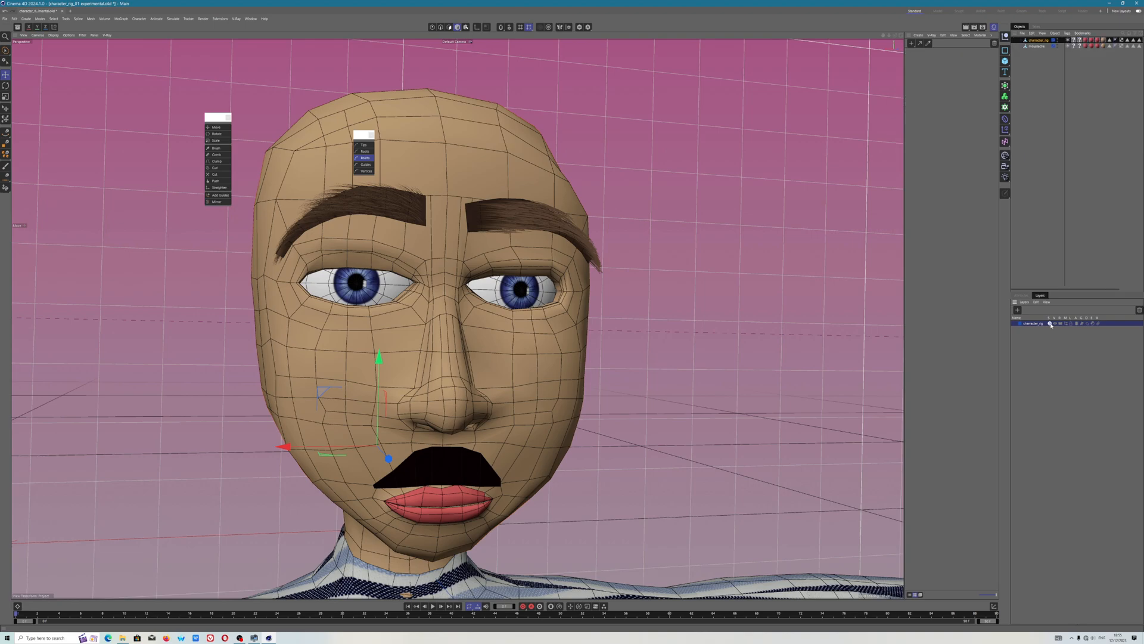
pyautogui.click(1058, 40)
pyautogui.click(1058, 40)
# - Toggle viewport solo for the character_rig mesh repeatedly, finishing with it off, and turn off the character_rig layer solo
pyautogui.click(580, 28)
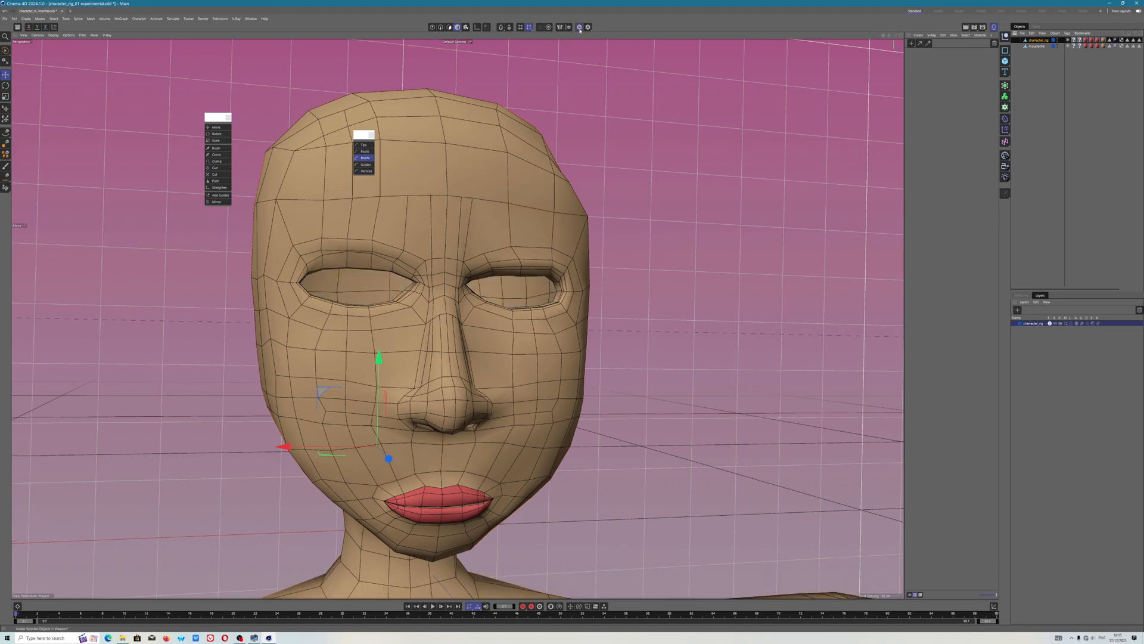
pyautogui.click(579, 28)
pyautogui.click(579, 28)
pyautogui.click(579, 28)
pyautogui.click(579, 28)
pyautogui.click(579, 28)
pyautogui.click(579, 28)
pyautogui.click(579, 28)
pyautogui.click(579, 28)
pyautogui.click(580, 28)
pyautogui.click(579, 28)
pyautogui.click(580, 28)
pyautogui.click(579, 28)
pyautogui.click(579, 28)
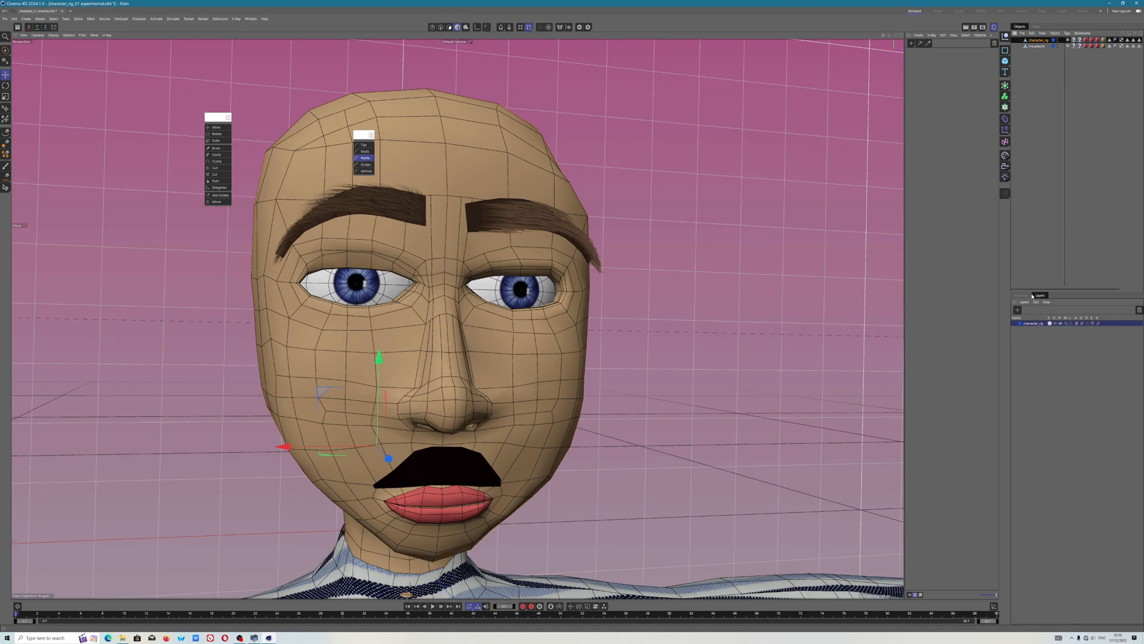
pyautogui.click(1051, 324)
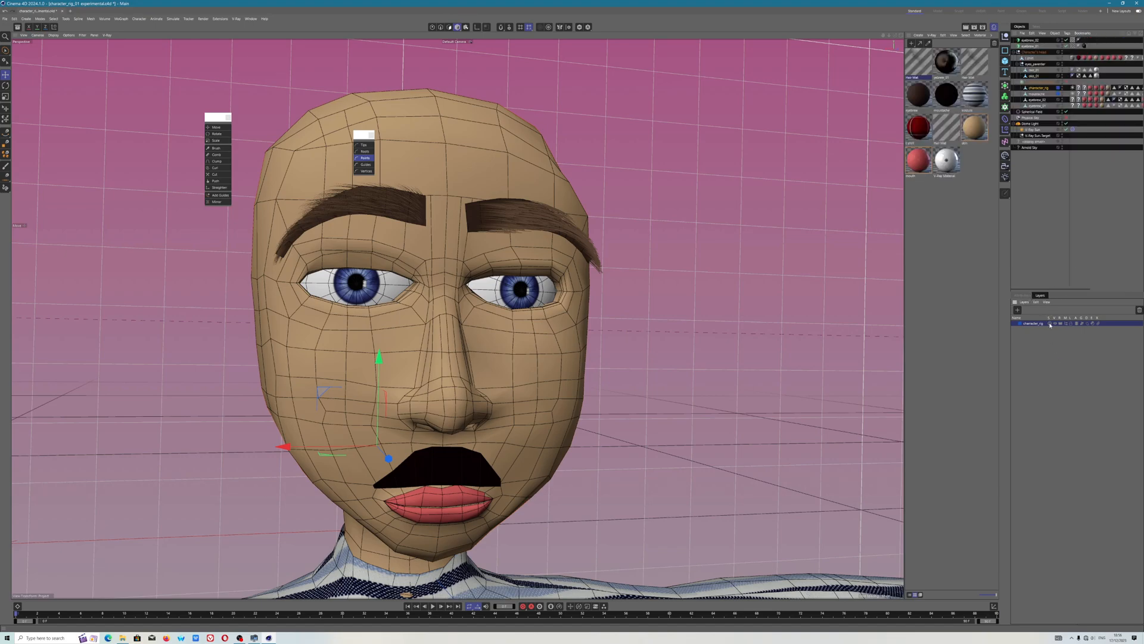
pyautogui.click(1021, 295)
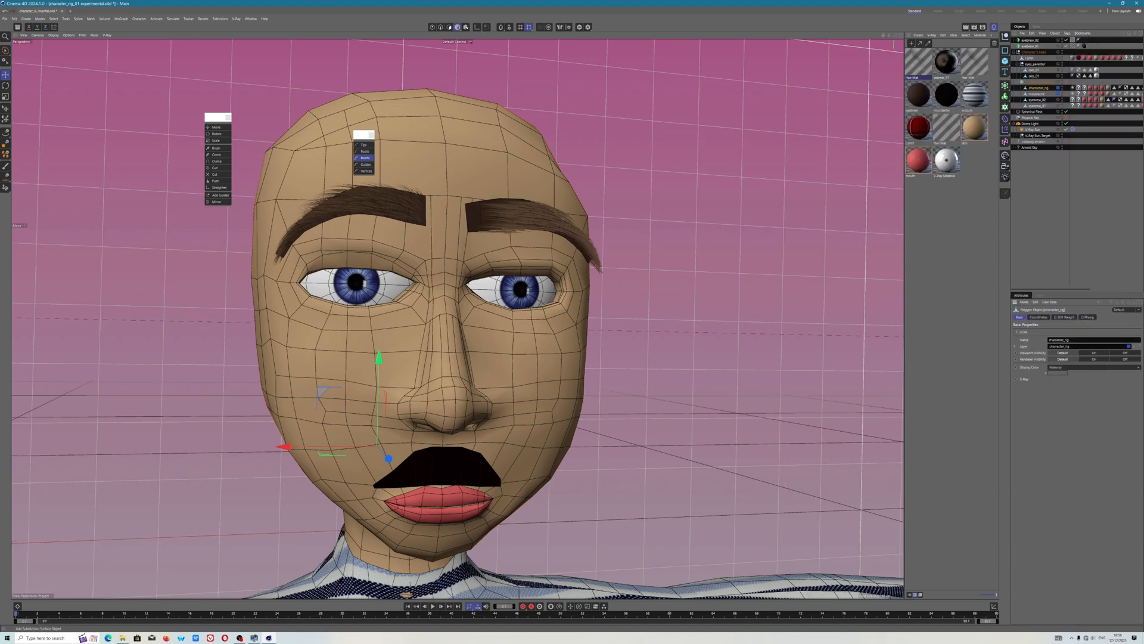
# - Apply the V-Ray hair material made for eyebrow_01 to the eyebrow_02 hair object
pyautogui.click(1032, 46)
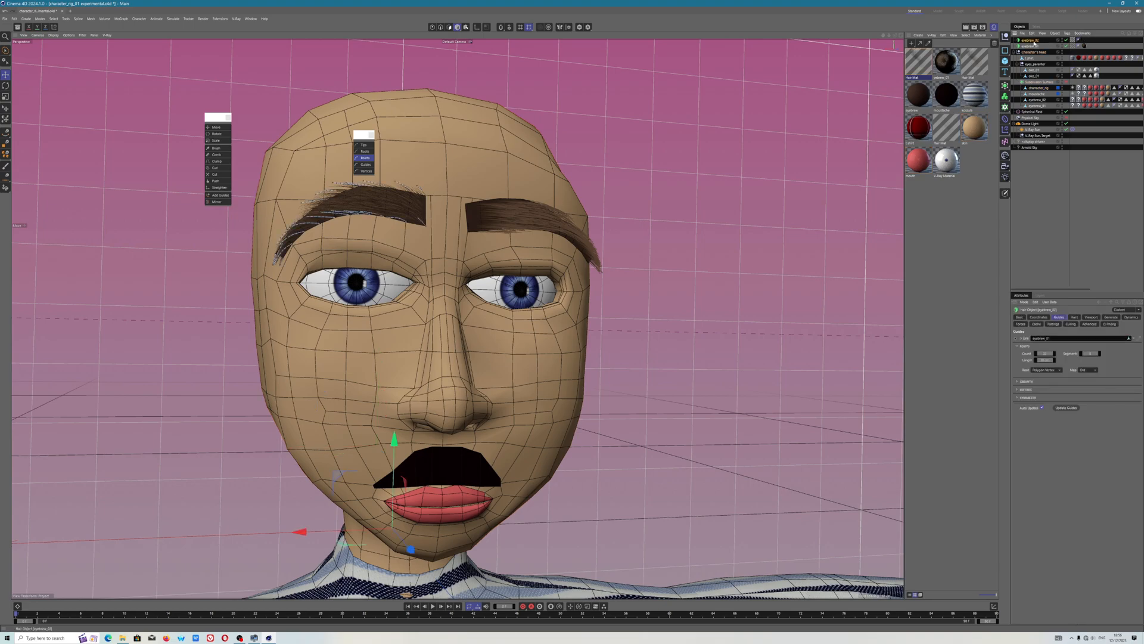
pyautogui.click(946, 67)
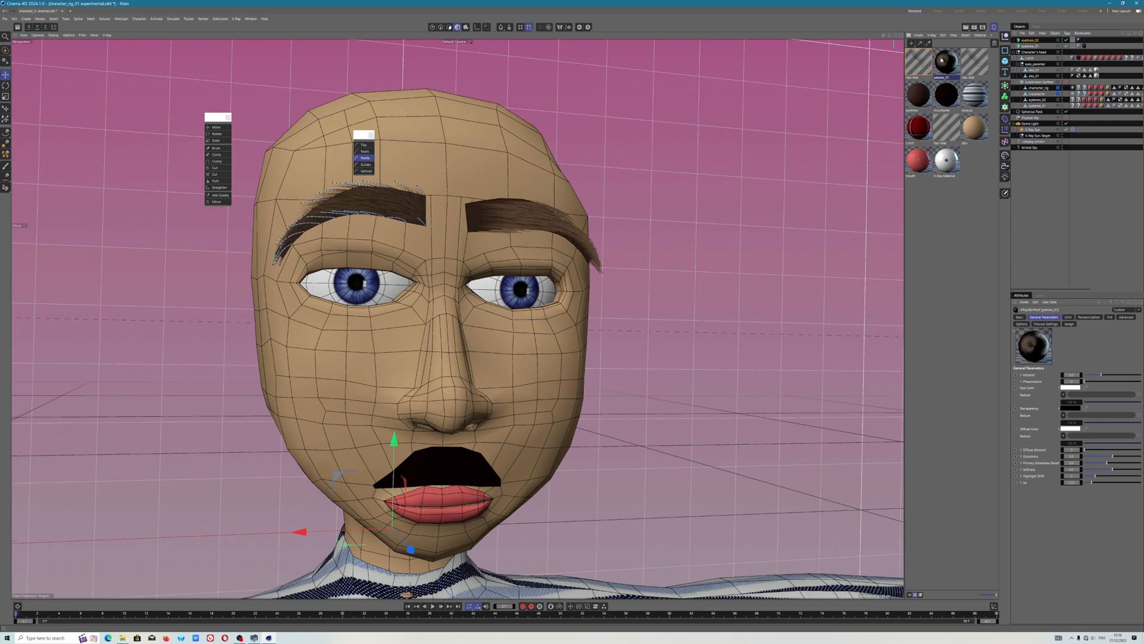
pyautogui.moveTo(955, 59); pyautogui.dragTo(1036, 42)
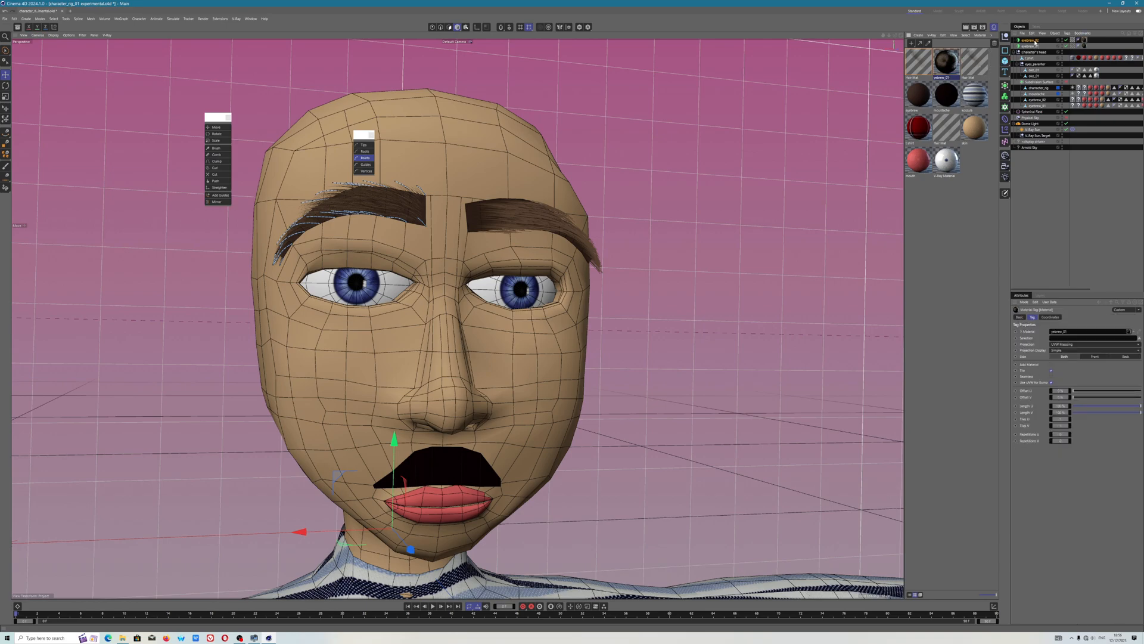
pyautogui.moveTo(540, 216)
pyautogui.keyDown('alt'); pyautogui.mouseDown()
pyautogui.moveTo(517, 216)
pyautogui.moveTo(542, 205)
pyautogui.mouseUp(); pyautogui.keyUp('alt')
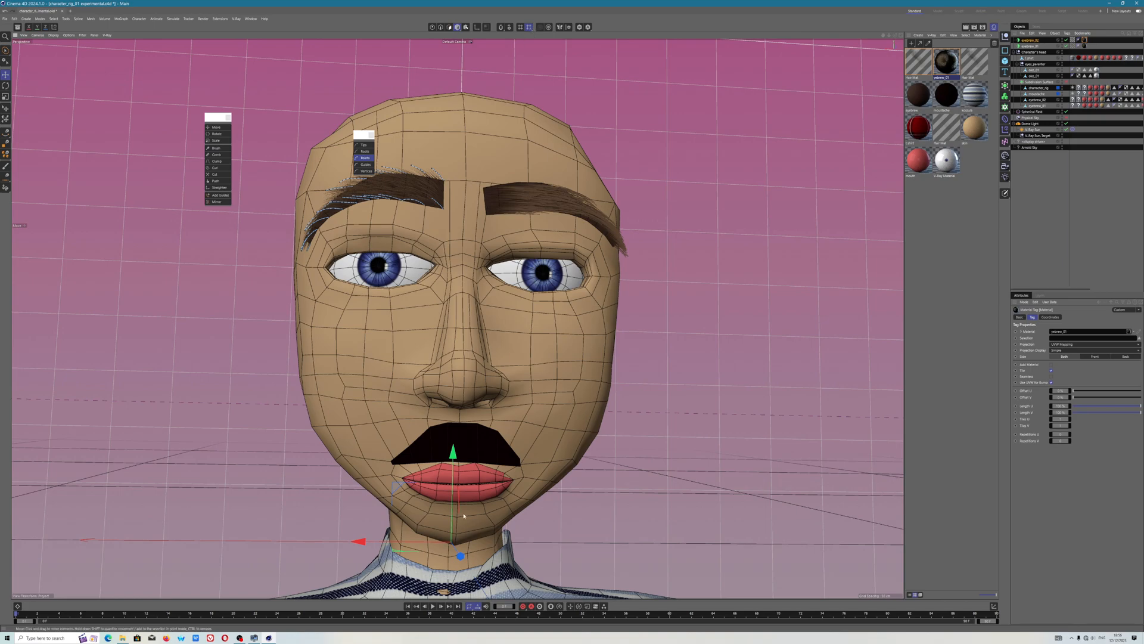
# - Switch to System Informer, view the system's GPU usage graphs, and return to Cinema 4D
pyautogui.click(240, 638)
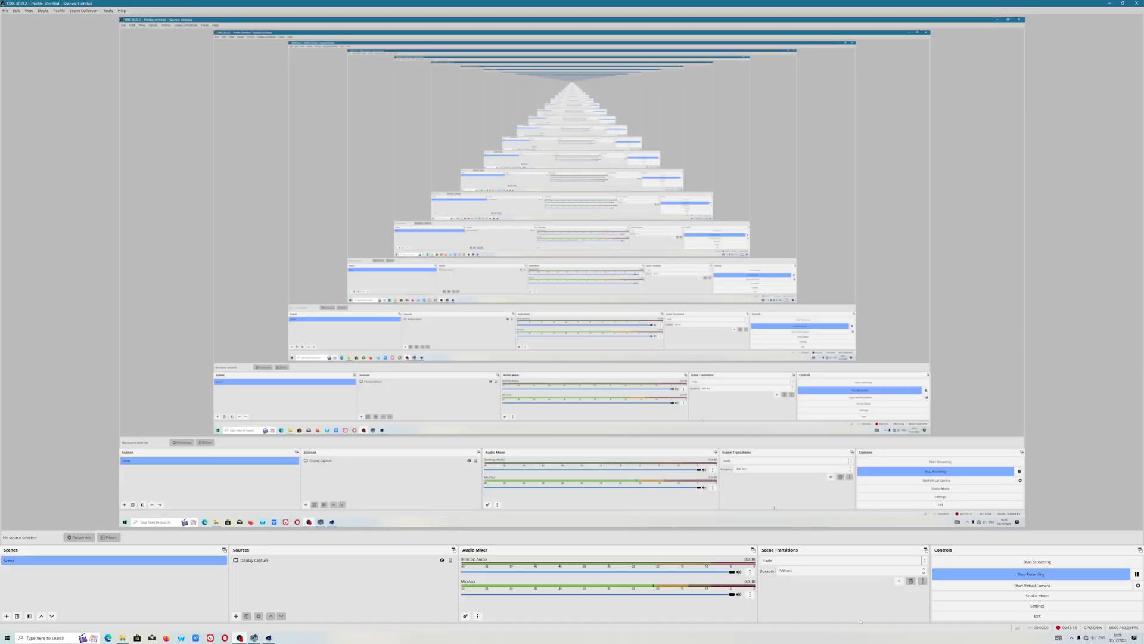
pyautogui.click(254, 638)
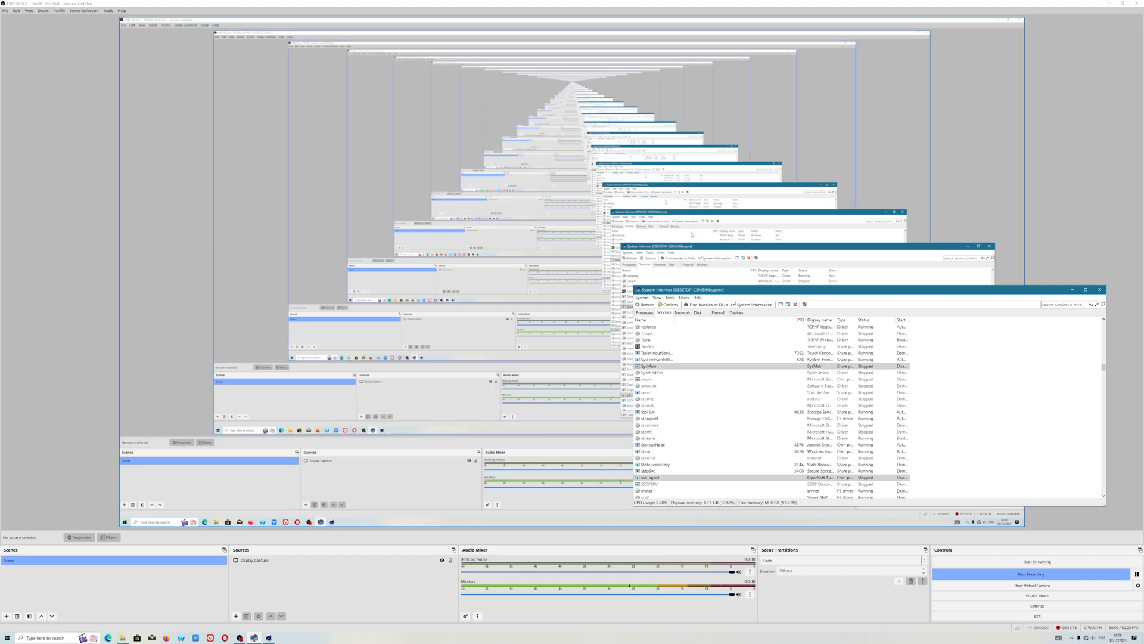
pyautogui.moveTo(723, 290); pyautogui.dragTo(639, 272)
pyautogui.click(667, 287)
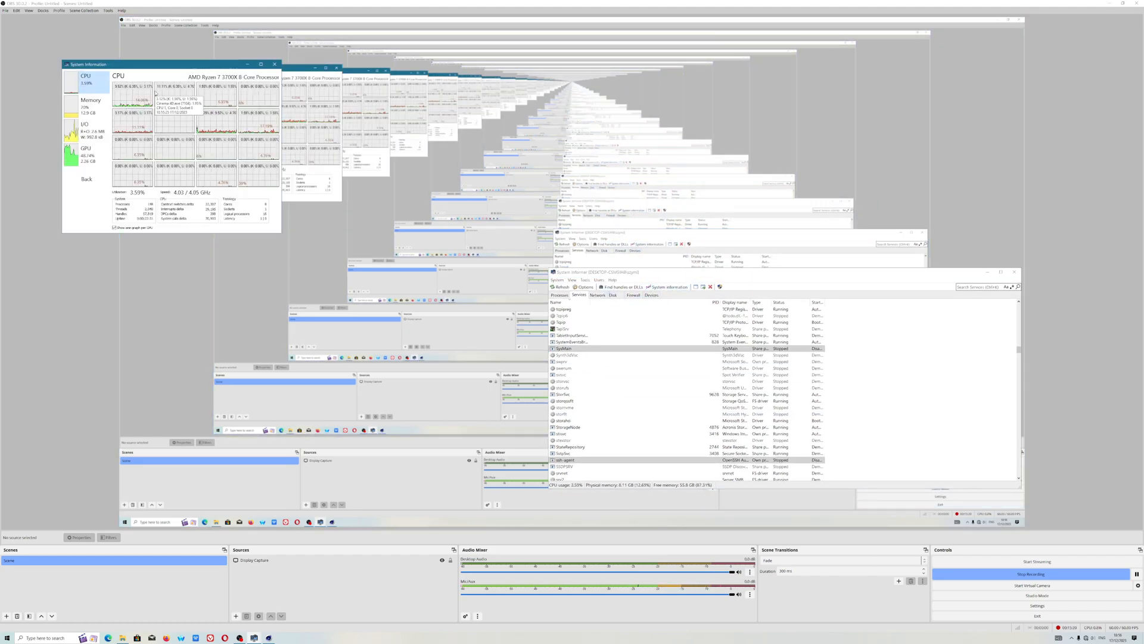
pyautogui.click(90, 168)
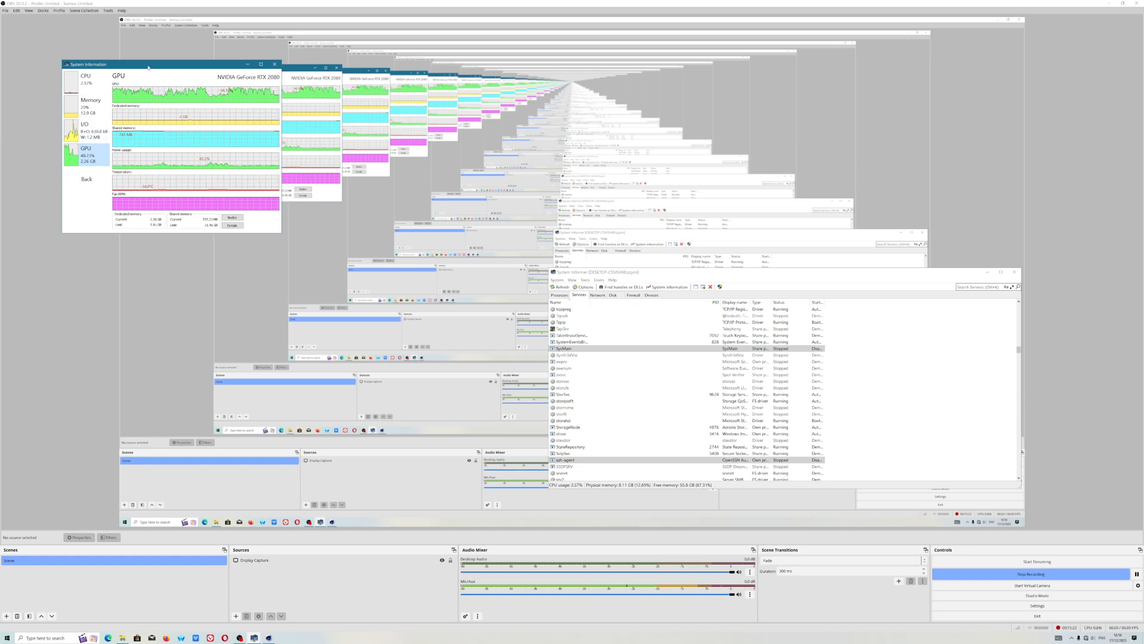
pyautogui.click(269, 638)
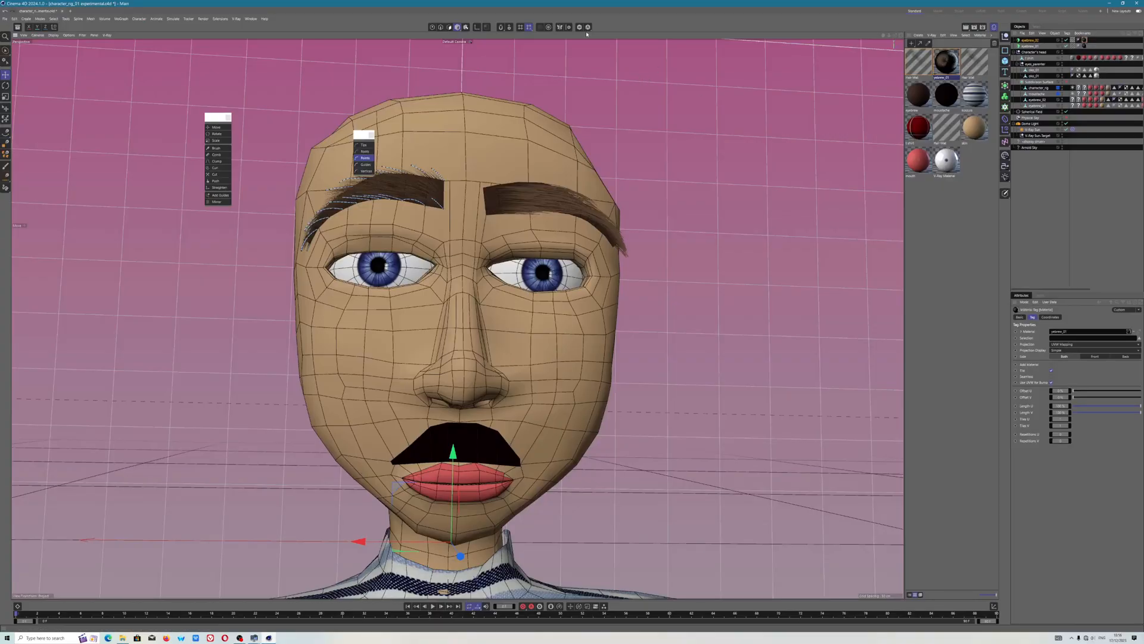
# - Open the render settings and review the Hair Render effect's render, object and multi-pass options
pyautogui.click(983, 27)
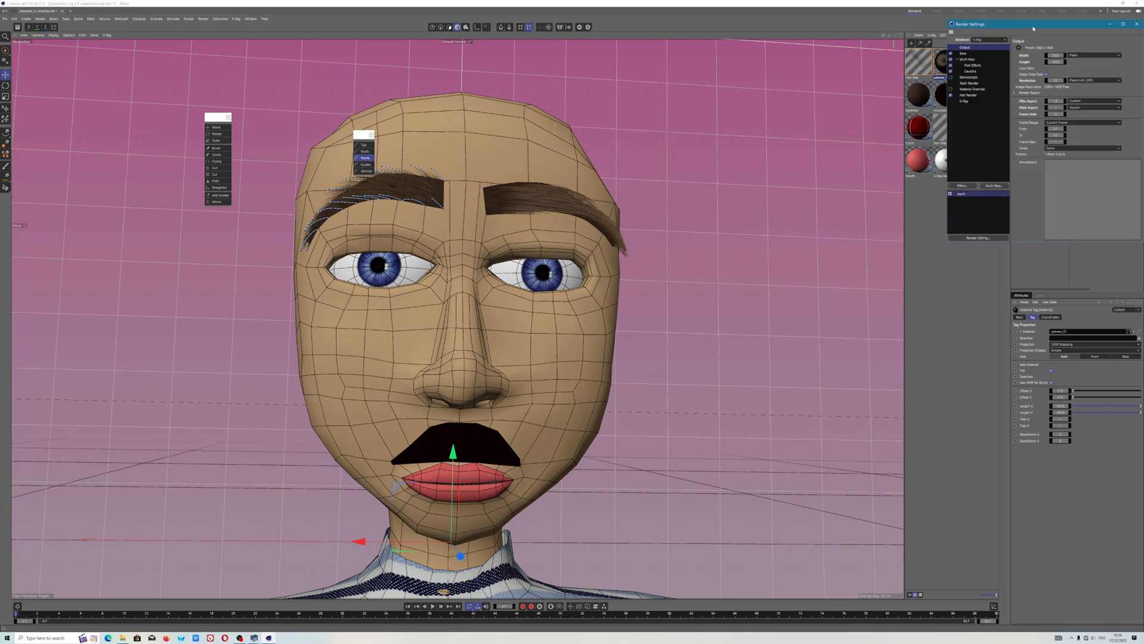
pyautogui.moveTo(1033, 28); pyautogui.dragTo(644, 140)
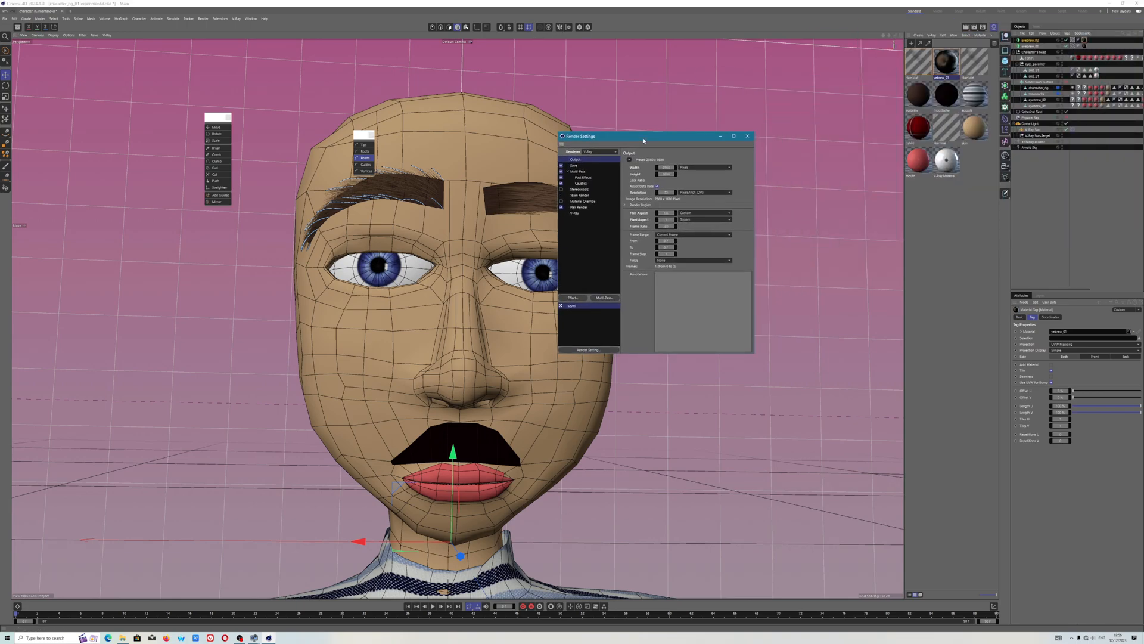
pyautogui.click(578, 208)
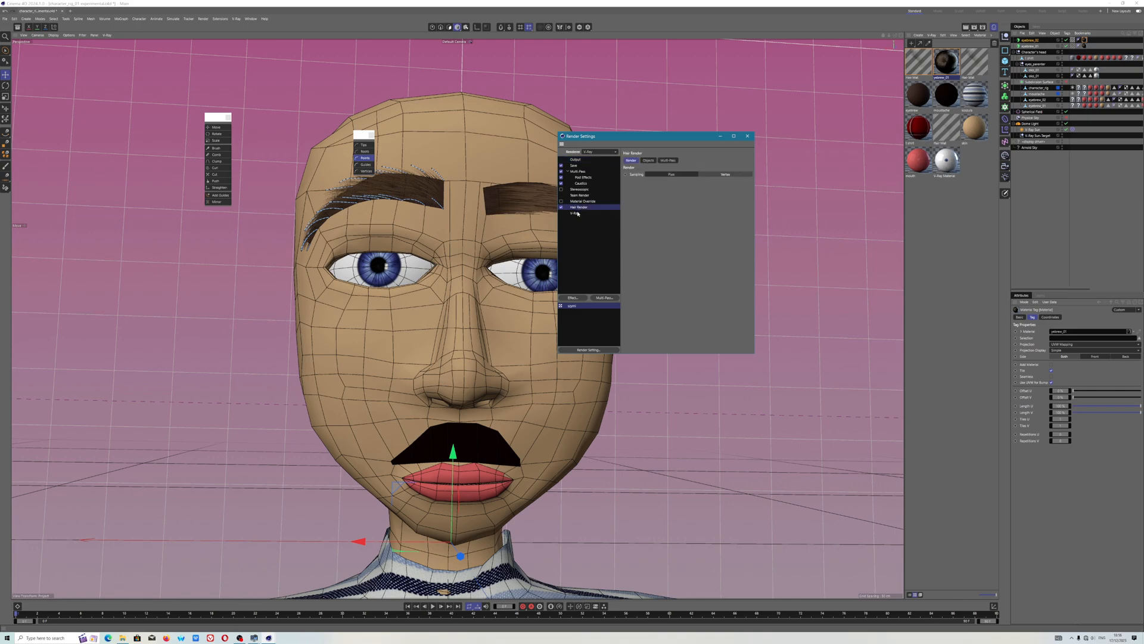
pyautogui.click(649, 161)
pyautogui.click(656, 206)
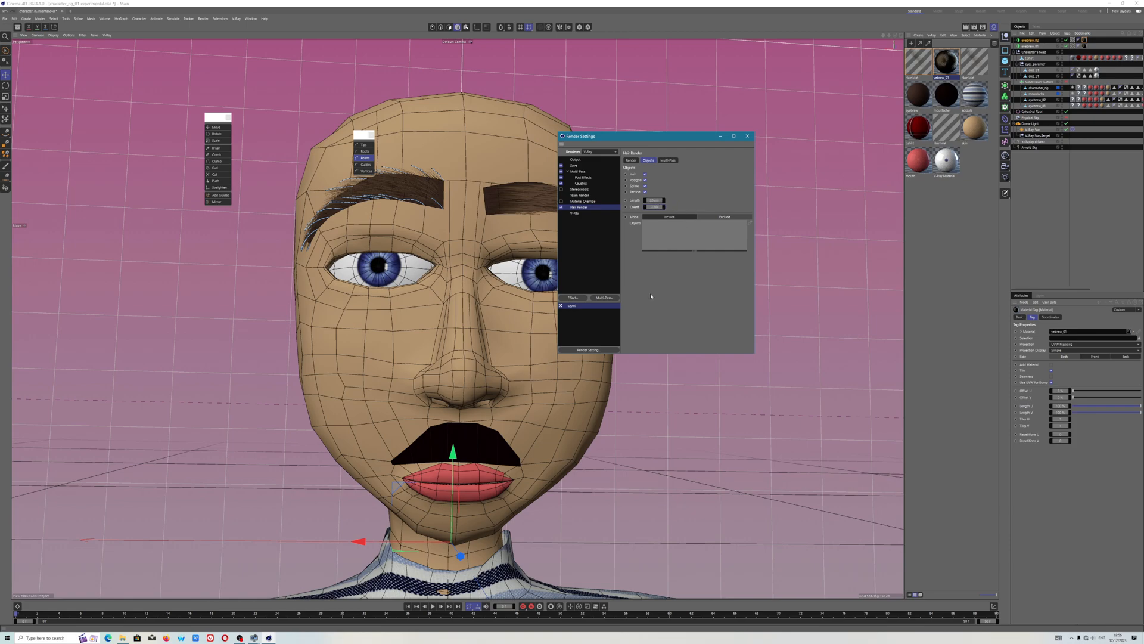
pyautogui.click(668, 161)
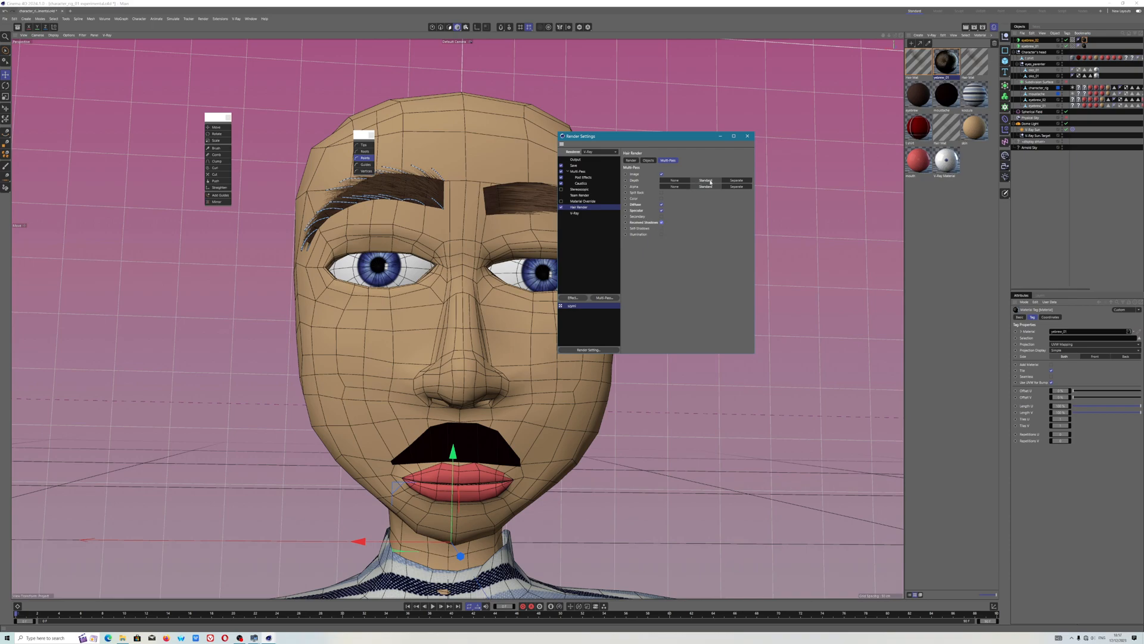
pyautogui.click(649, 161)
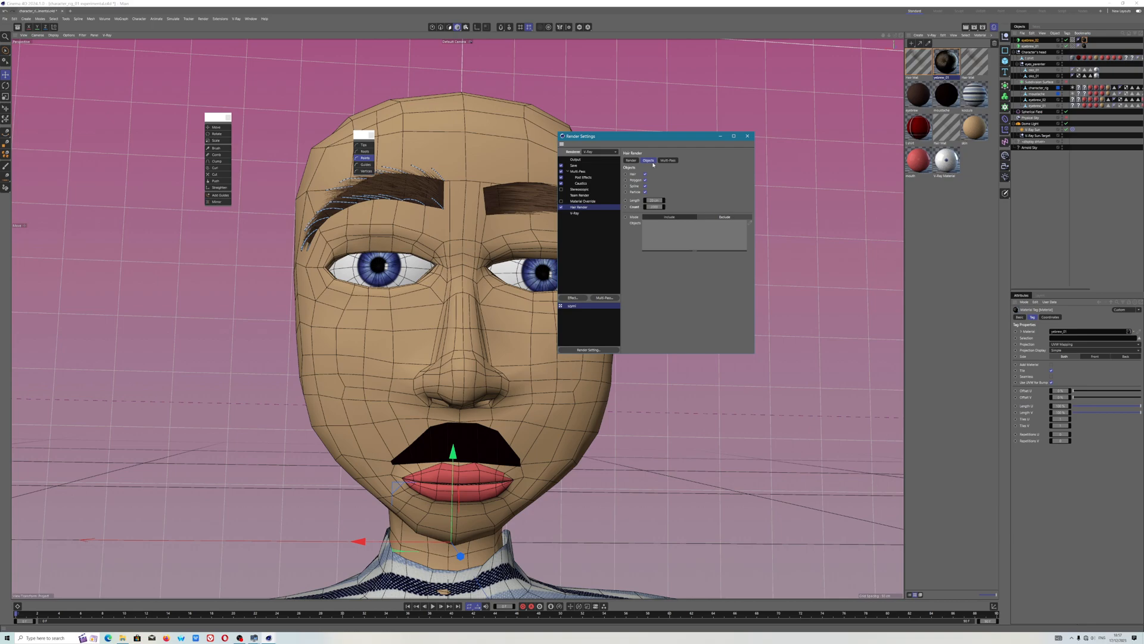
# - Review the V-Ray renderer, global illumination and GPU engine options, and close the render settings
pyautogui.click(578, 213)
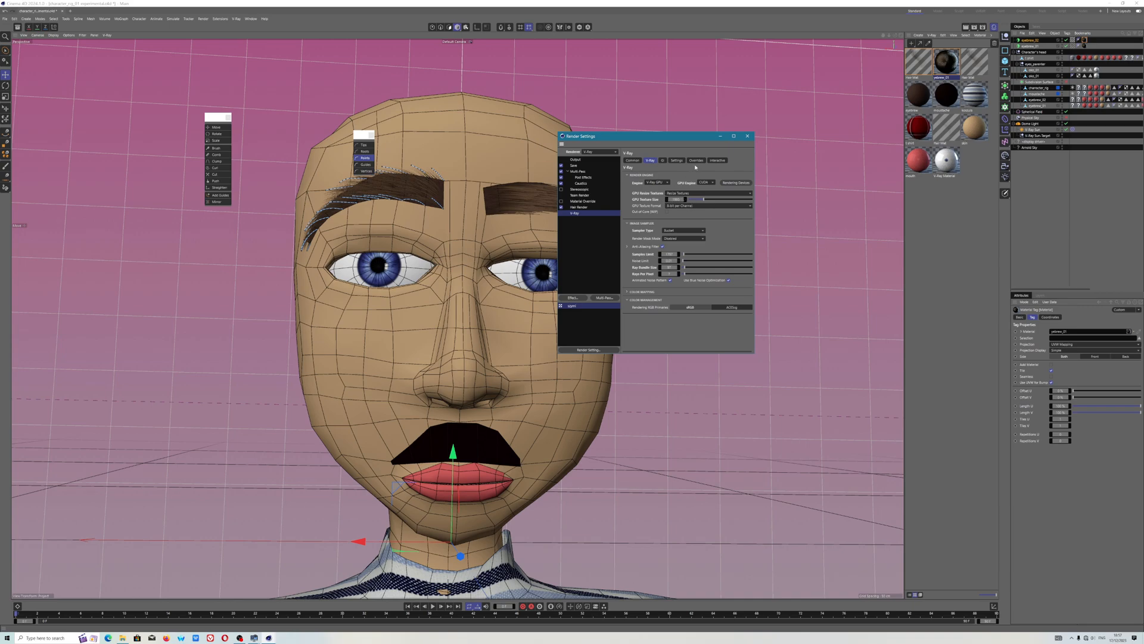
pyautogui.click(662, 161)
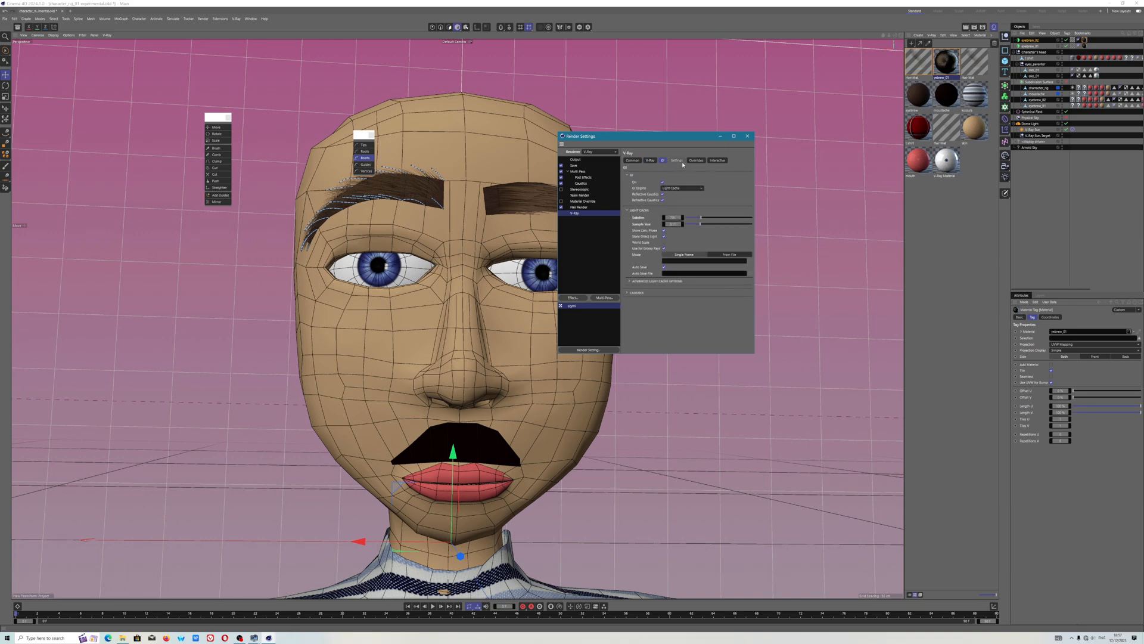
pyautogui.click(651, 161)
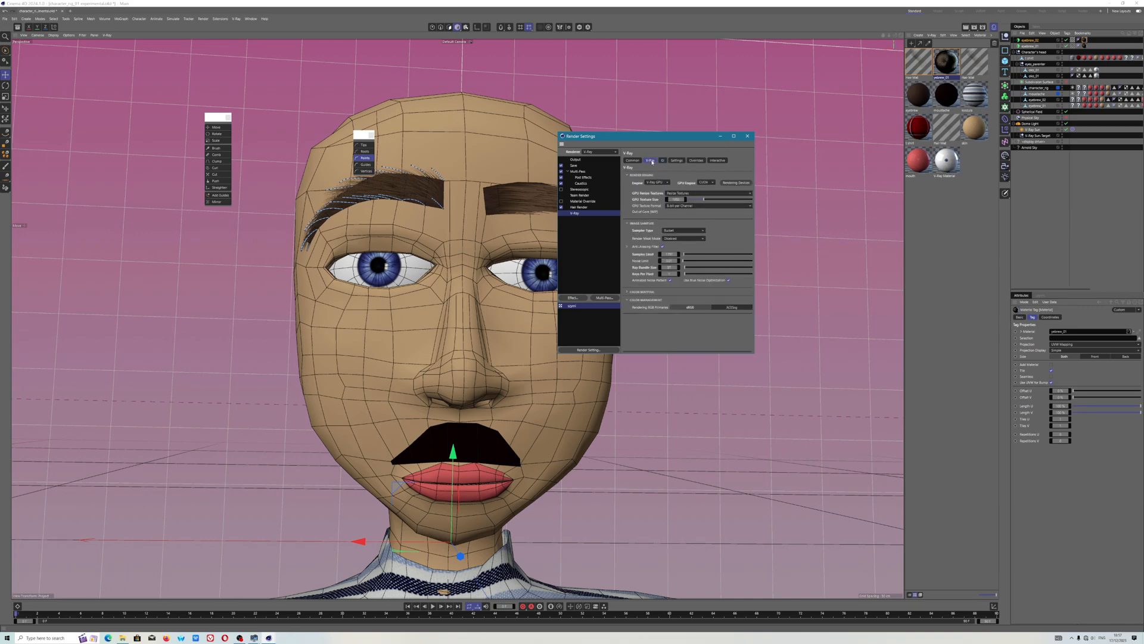
pyautogui.click(710, 184)
pyautogui.click(710, 189)
pyautogui.click(747, 136)
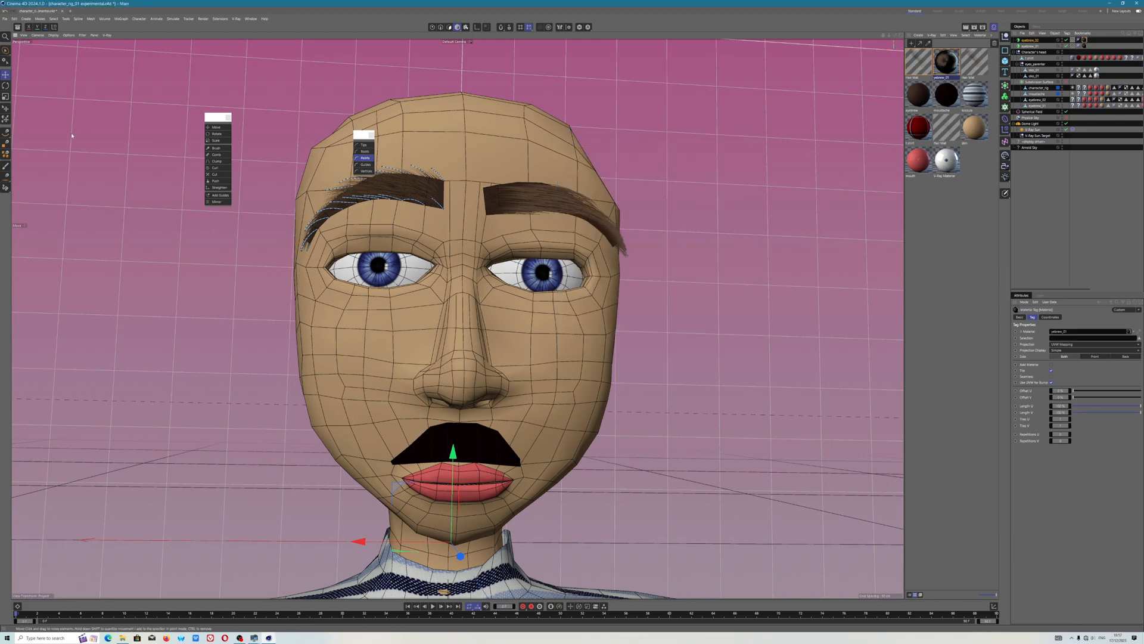
# - Save the project, and save it again over the existing numbered character_rig_01 experimental project file
pyautogui.click(5, 18)
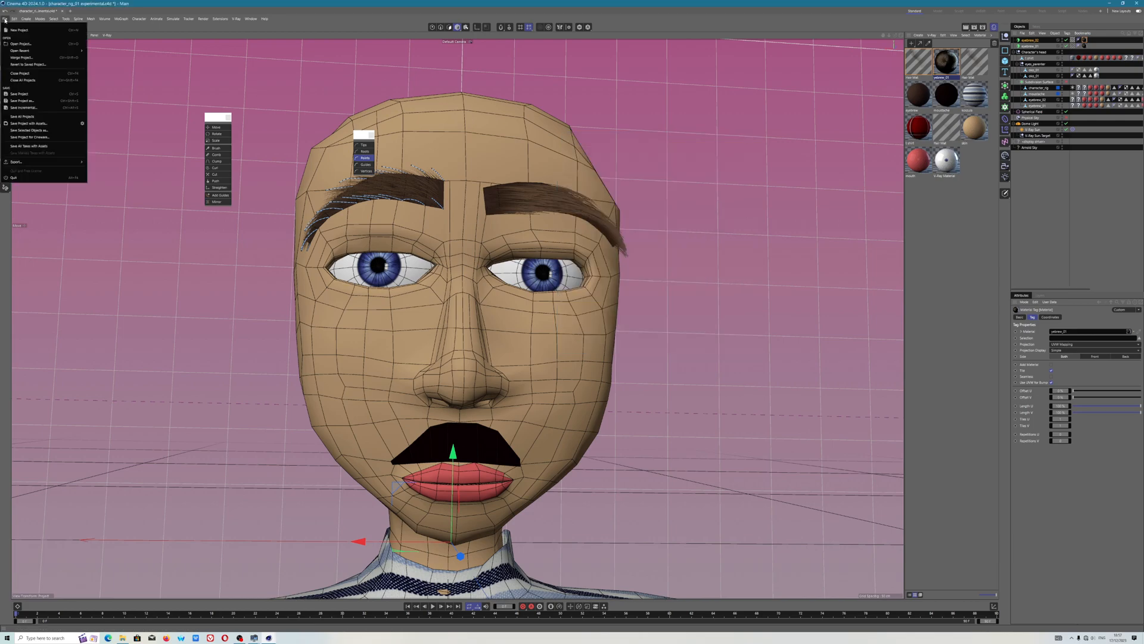
pyautogui.click(20, 94)
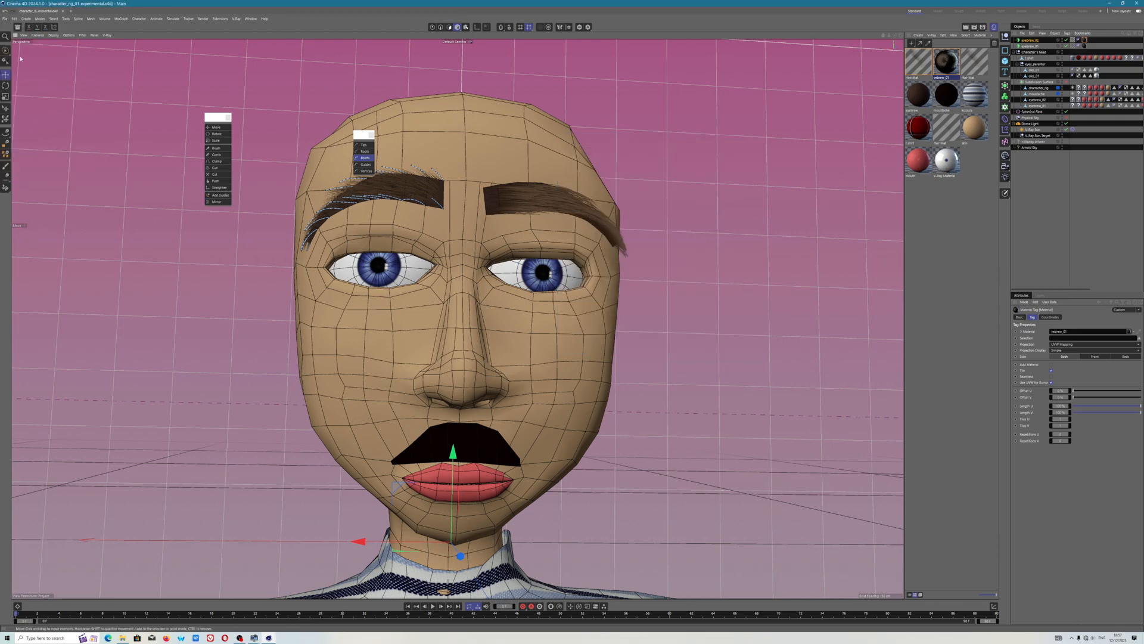
pyautogui.click(6, 19)
pyautogui.click(24, 103)
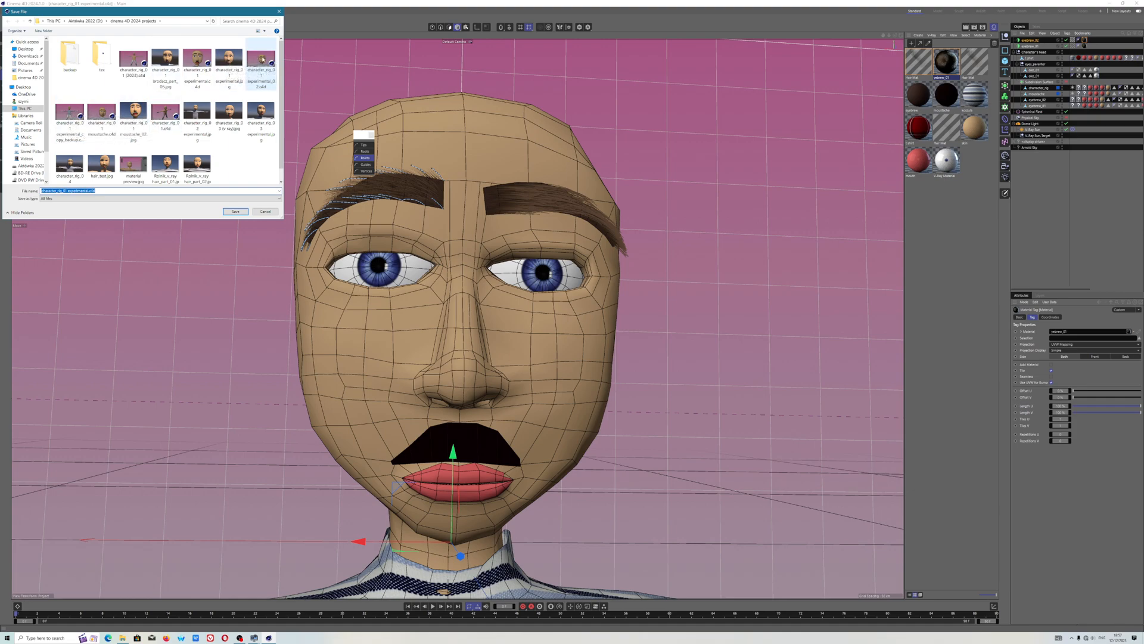
pyautogui.click(263, 59)
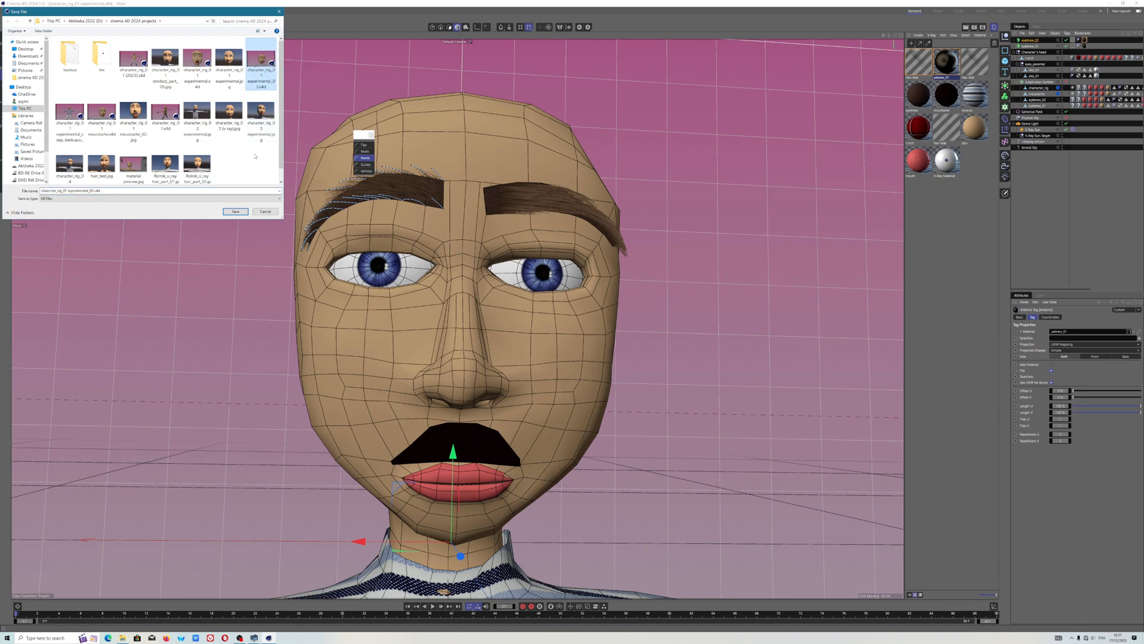
pyautogui.click(235, 212)
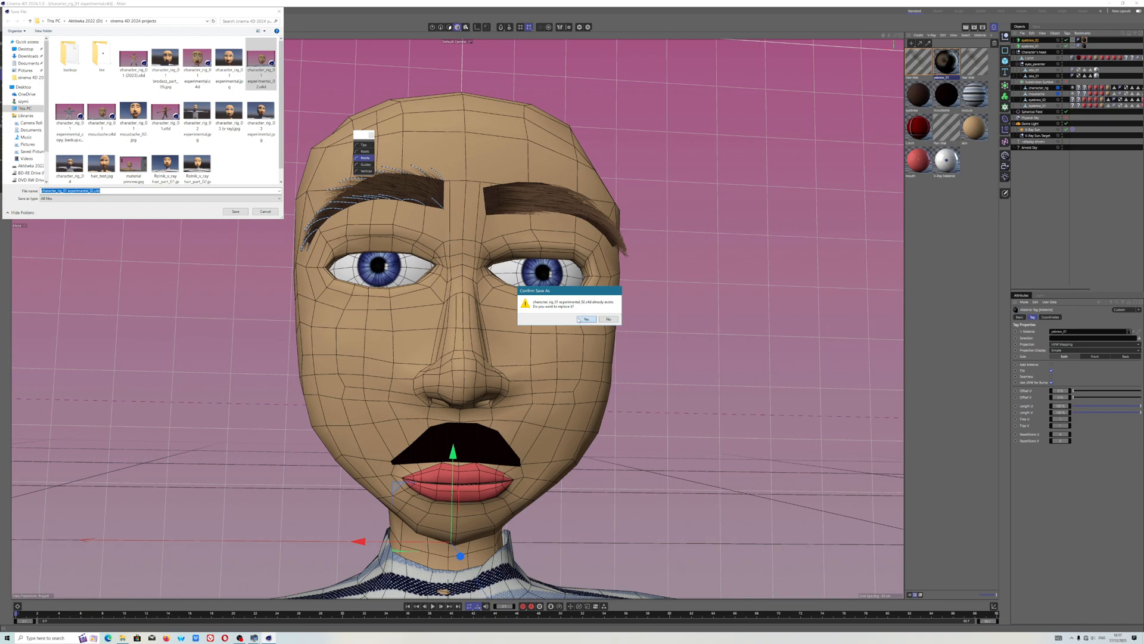
pyautogui.click(586, 320)
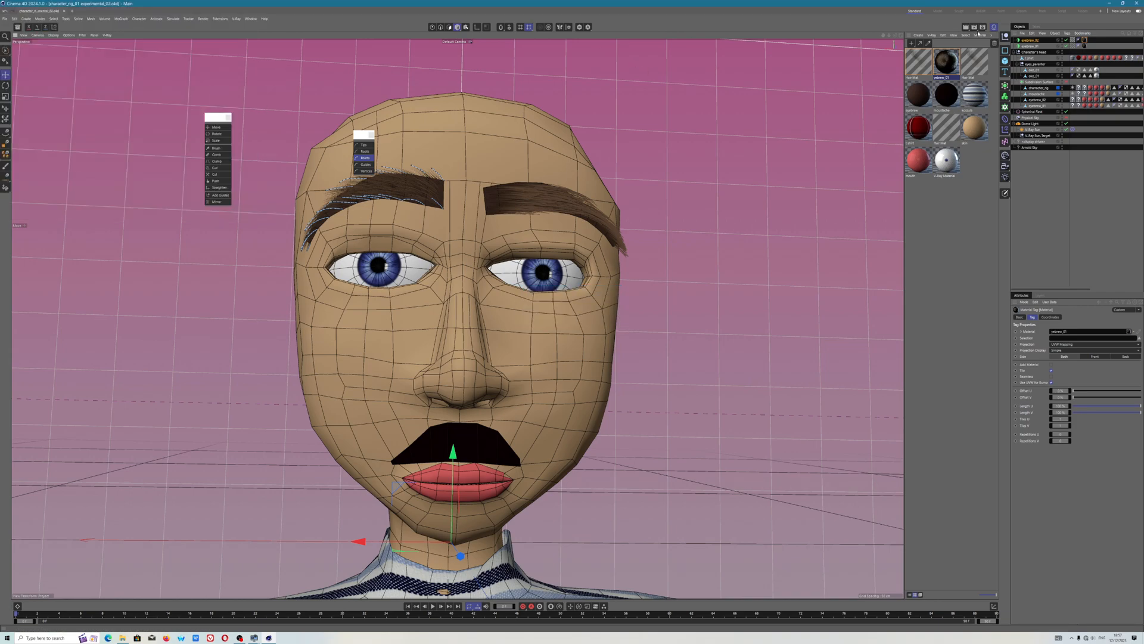
# - Render the scene to the Picture Viewer and bring up System Informer's GPU usage graphs
pyautogui.click(975, 28)
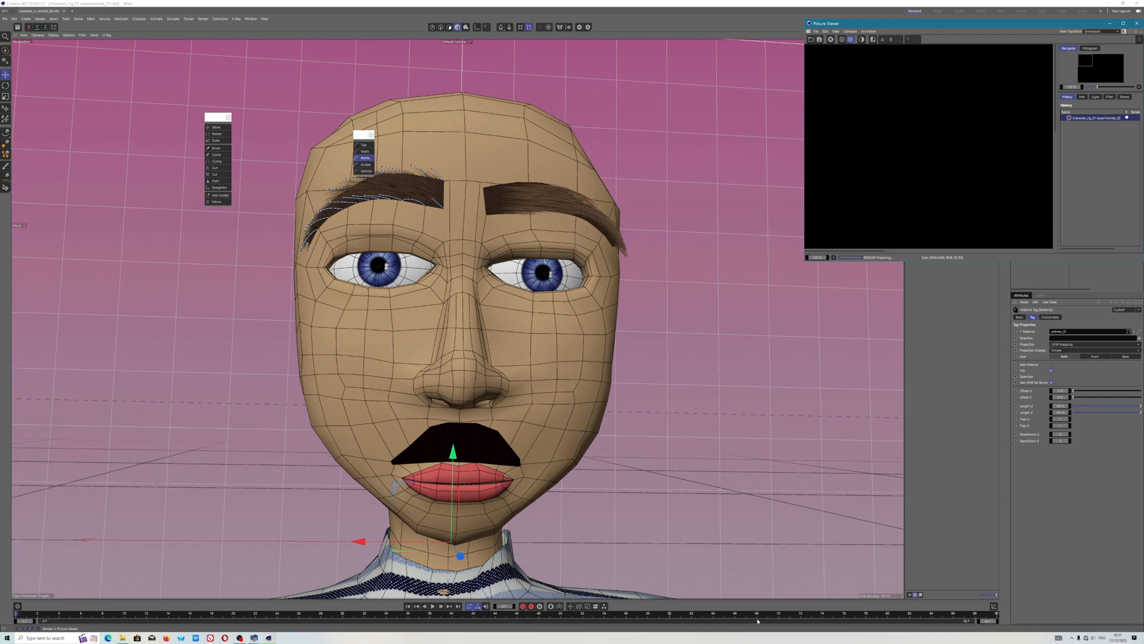
pyautogui.click(240, 638)
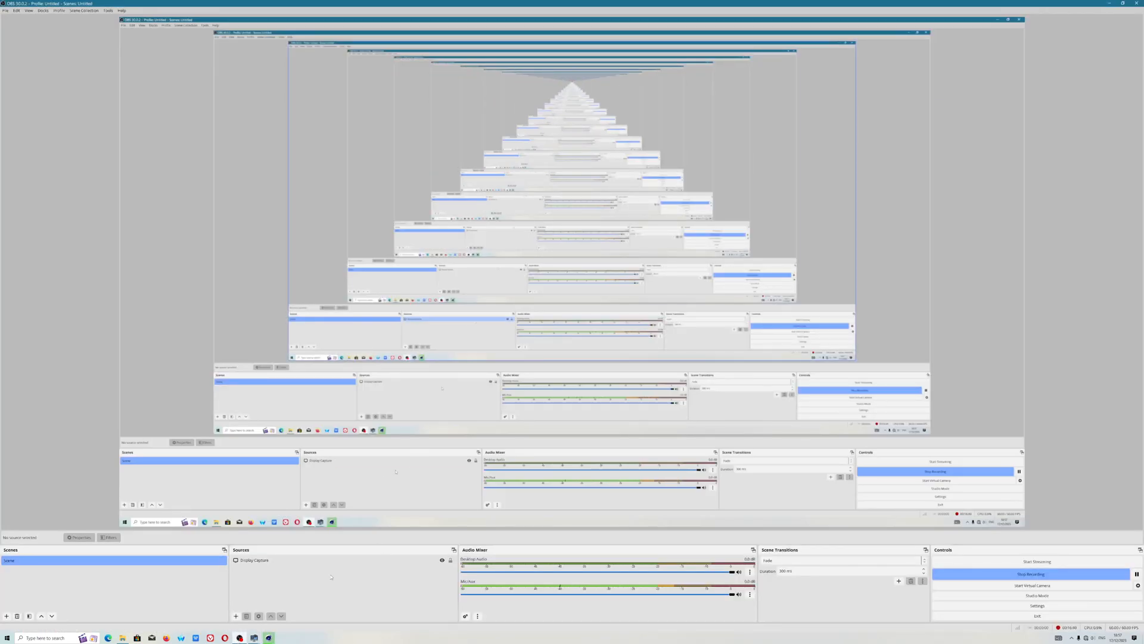
pyautogui.click(239, 638)
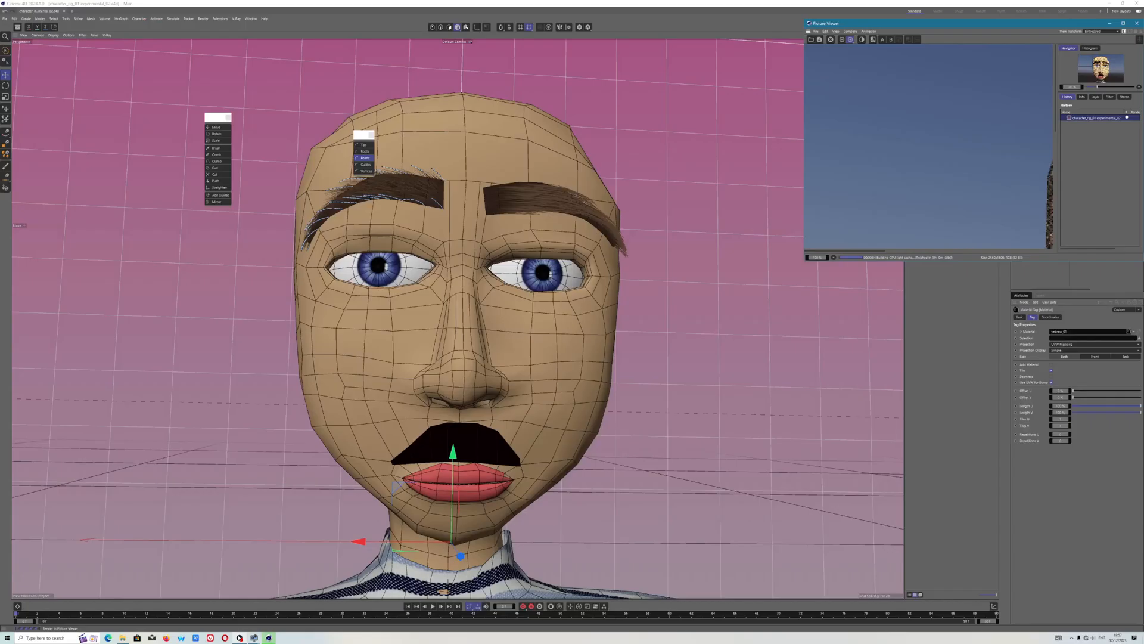
pyautogui.moveTo(254, 637)
pyautogui.click(287, 609)
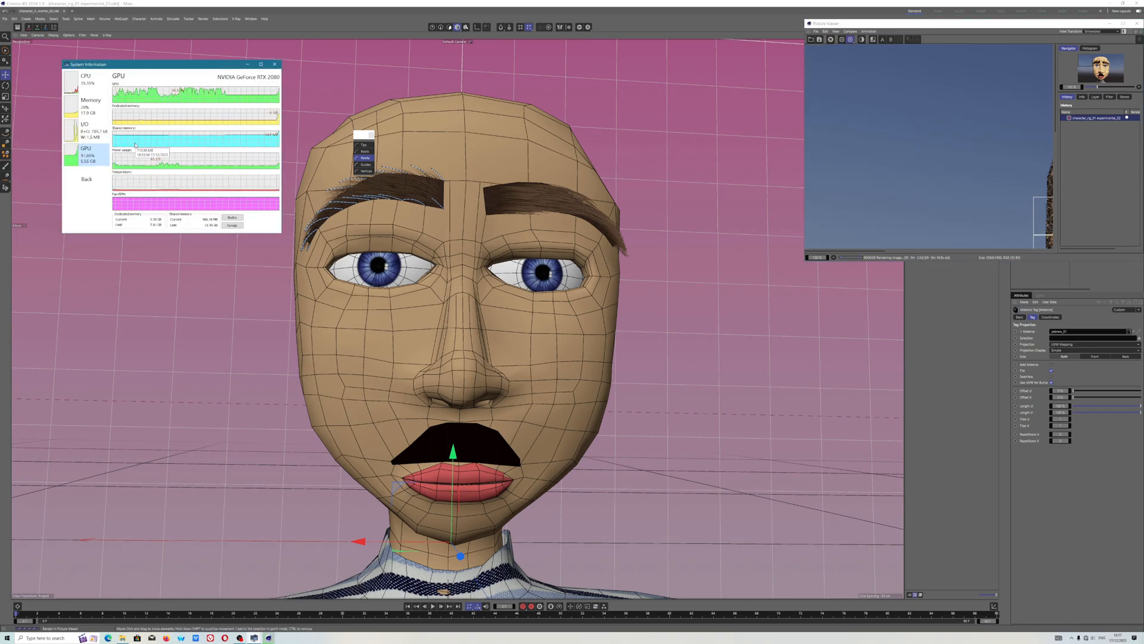
# - Examine the whole face and both eyebrows in the progressing render, comparing it with the GPU usage graphs
pyautogui.scroll(-6, 954, 119)
pyautogui.moveTo(900, 99); pyautogui.dragTo(807, 71)
pyautogui.scroll(2, 862, 88)
pyautogui.scroll(3, 817, 78)
pyautogui.scroll(-3, 834, 86)
pyautogui.scroll(3, 842, 93)
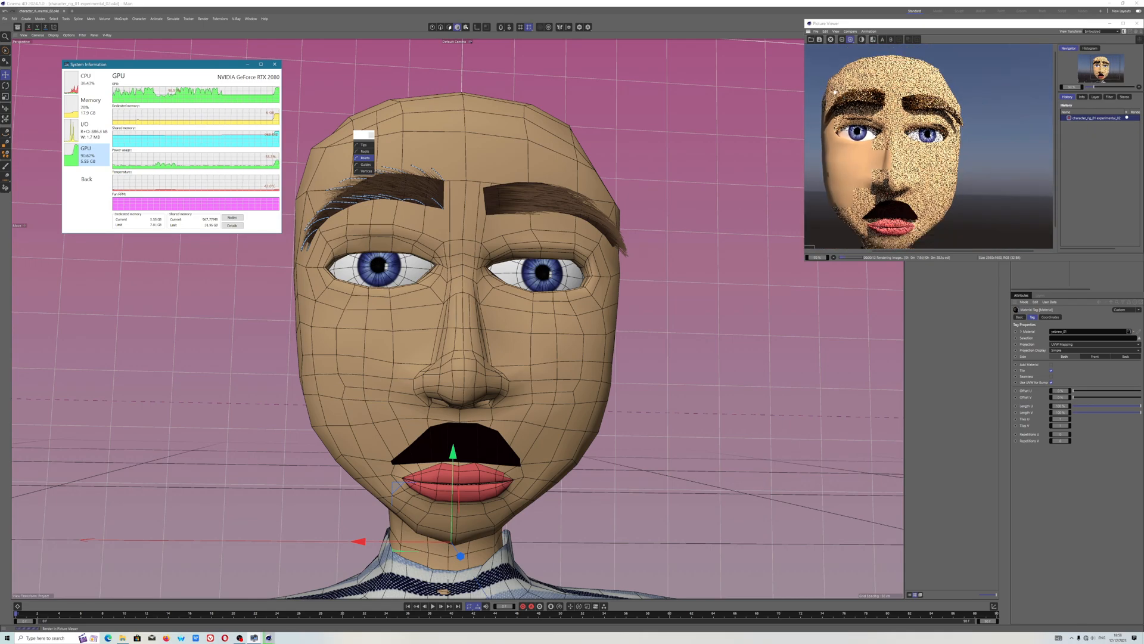
pyautogui.moveTo(78, 159)
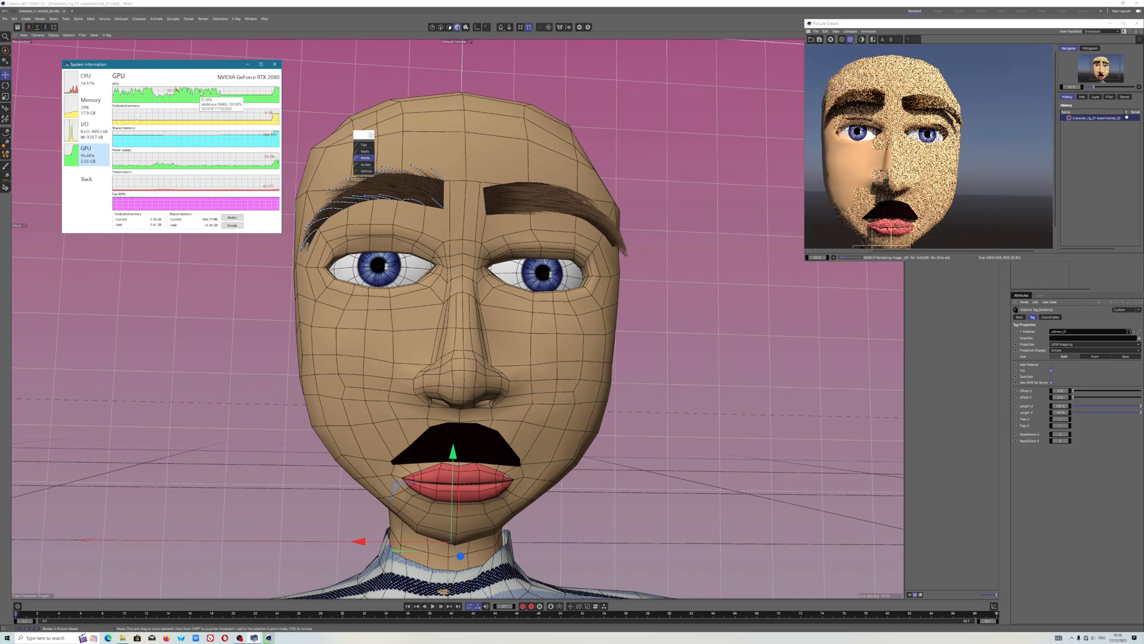
pyautogui.scroll(2, 873, 104)
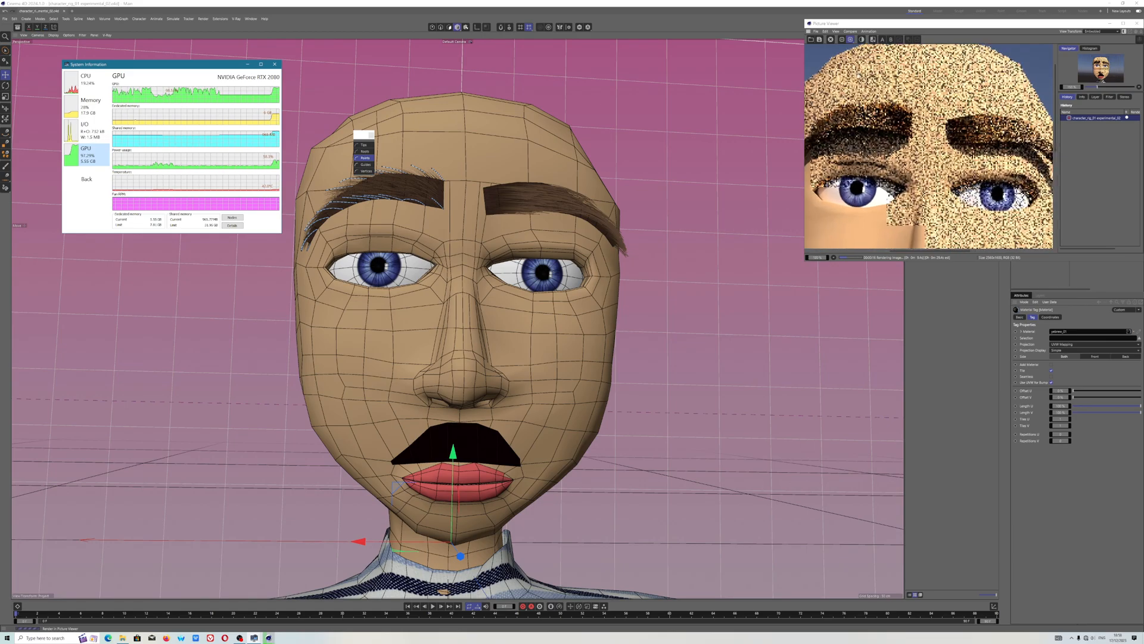
pyautogui.scroll(-3, 867, 113)
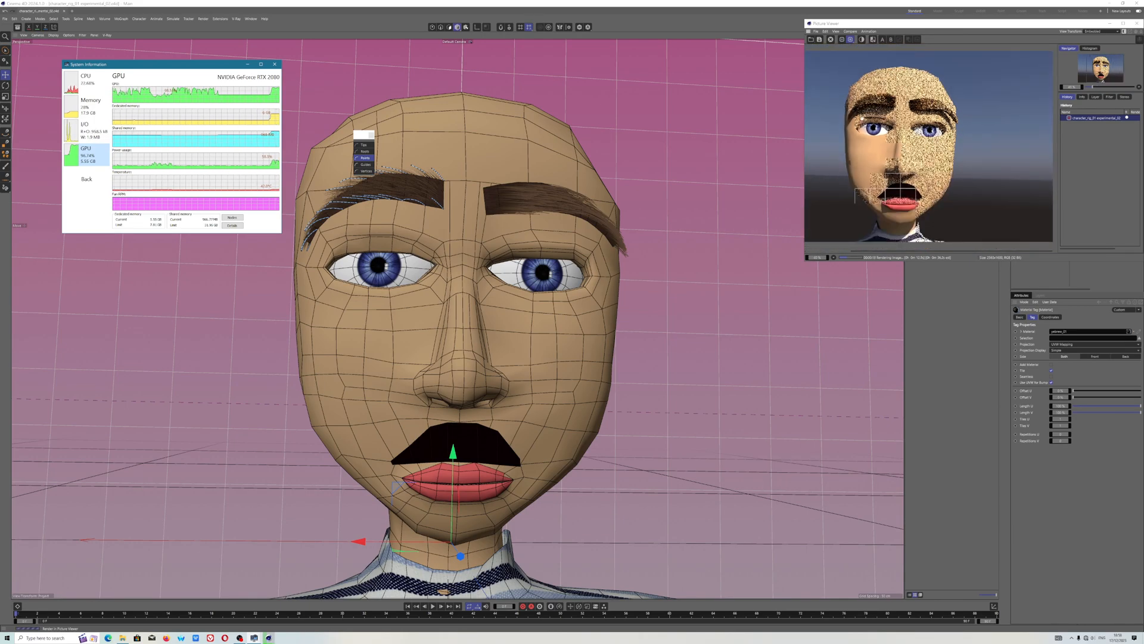
pyautogui.scroll(3, 882, 123)
pyautogui.moveTo(882, 123); pyautogui.dragTo(905, 134)
pyautogui.scroll(1, 906, 135)
pyautogui.scroll(-3, 907, 135)
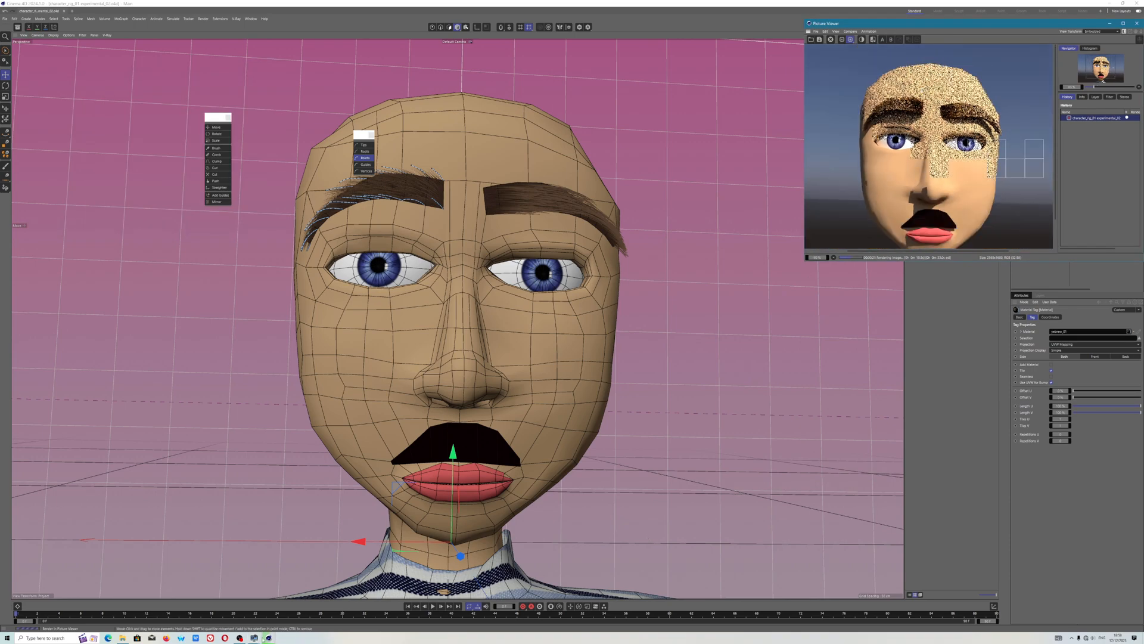
# - Switch back to System Informer's GPU graphs, and inspect the eyebrow on the right side of the rendered face
pyautogui.click(239, 637)
pyautogui.click(240, 639)
pyautogui.click(269, 638)
pyautogui.moveTo(255, 638)
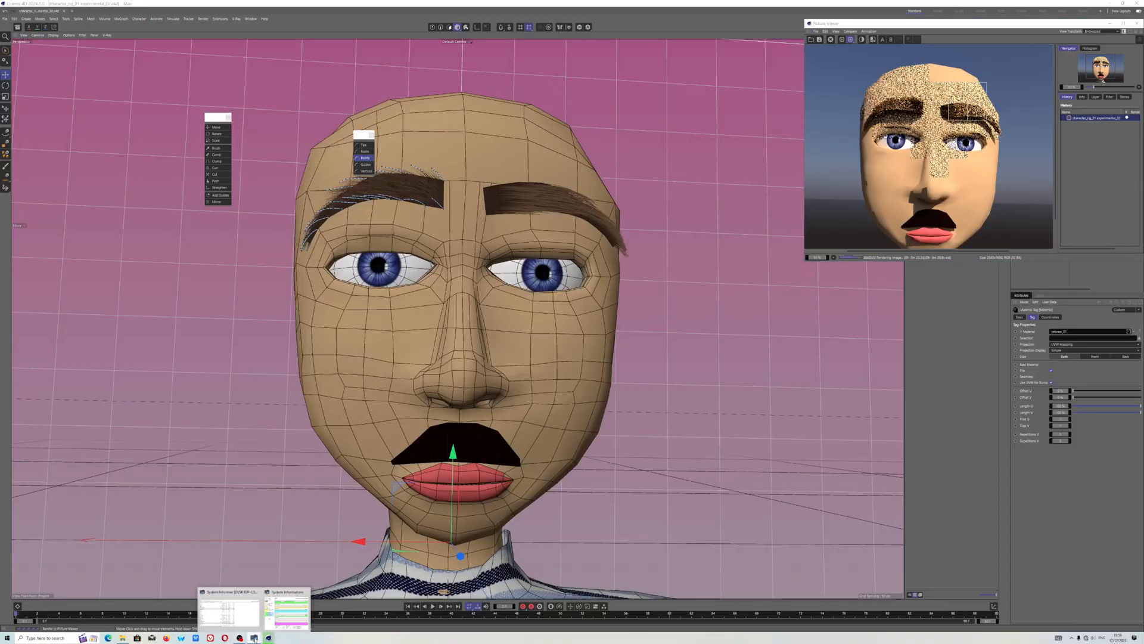
pyautogui.click(286, 612)
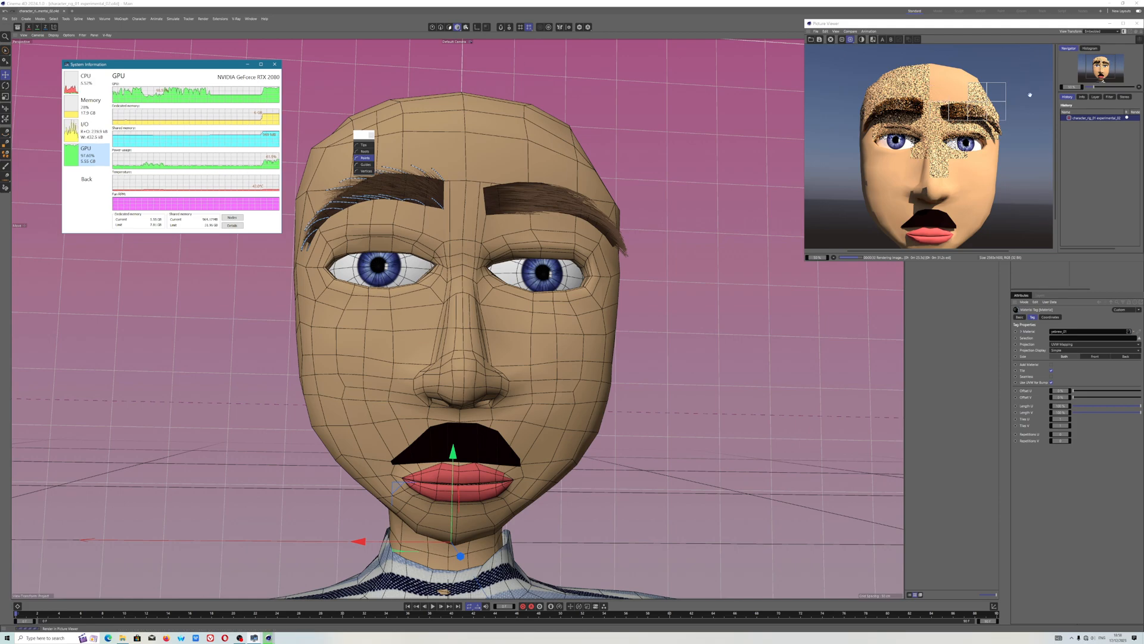
pyautogui.scroll(5, 993, 104)
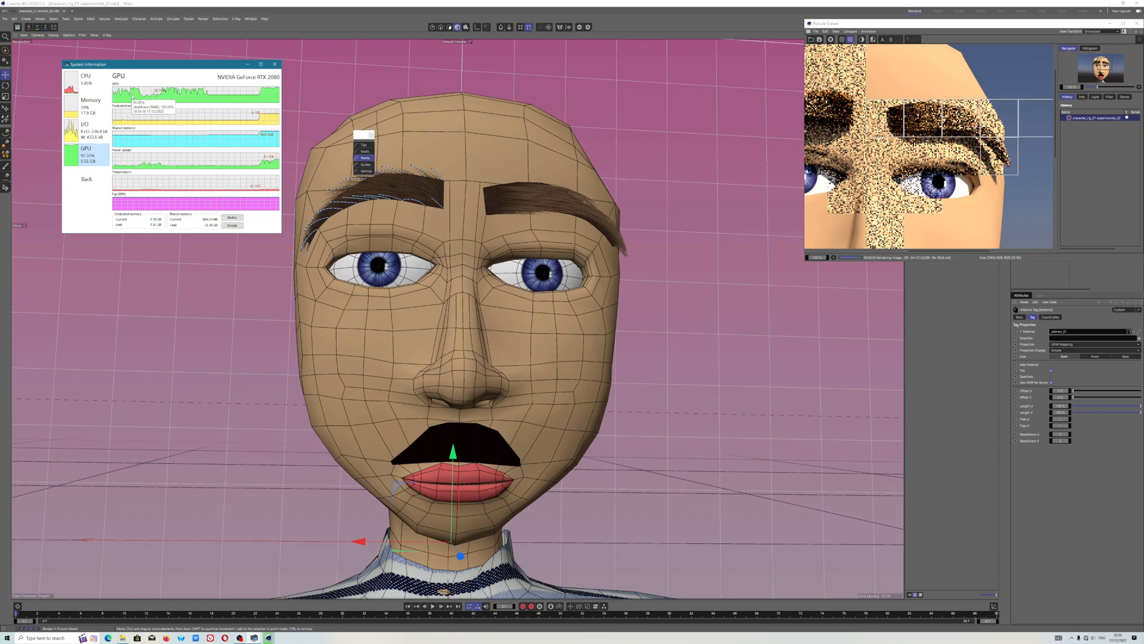
pyautogui.scroll(-5, 934, 115)
pyautogui.moveTo(933, 115); pyautogui.dragTo(963, 122)
pyautogui.scroll(5, 963, 122)
pyautogui.scroll(-1, 963, 121)
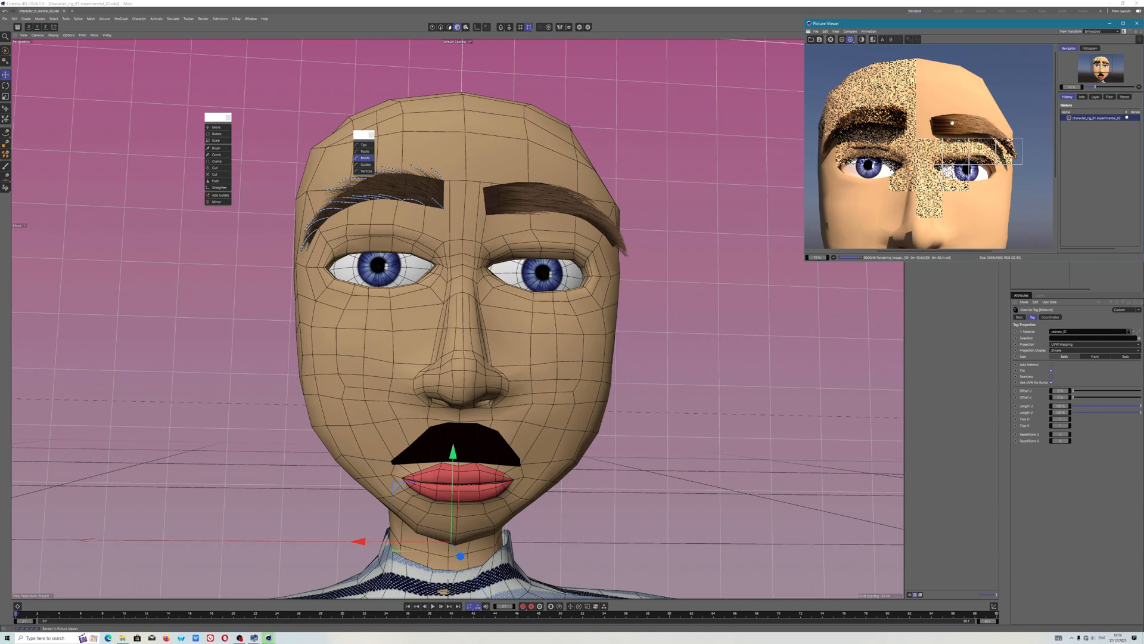
pyautogui.scroll(-2, 958, 106)
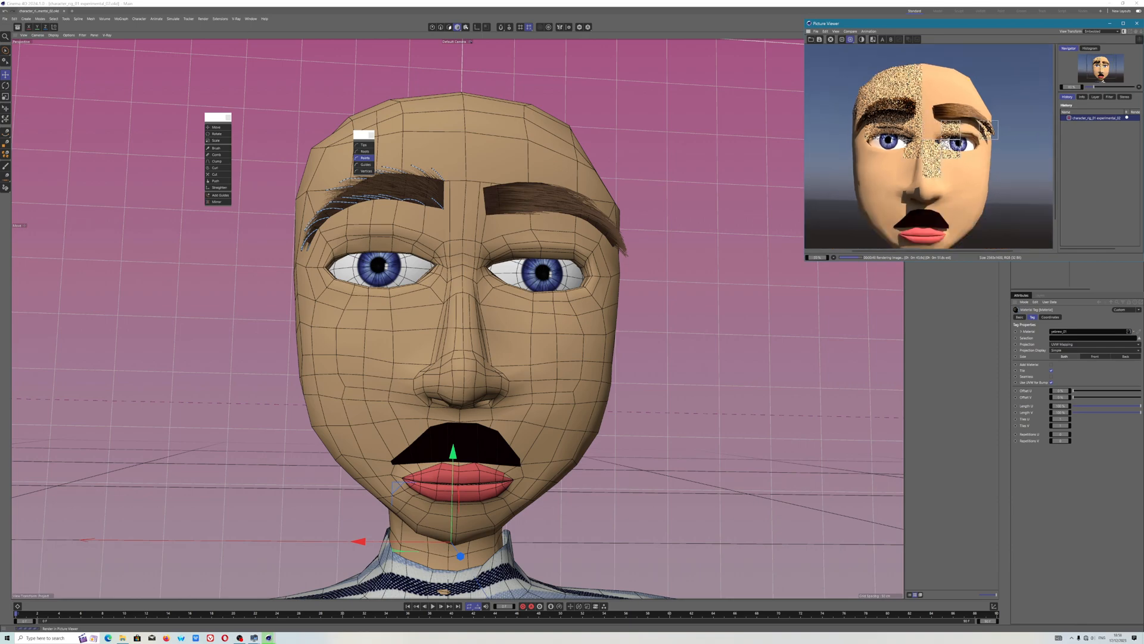
# - Recheck the GPU graphs in System Informer, and inspect the eyebrow on the left side of the rendered face up close
pyautogui.click(254, 637)
pyautogui.click(288, 616)
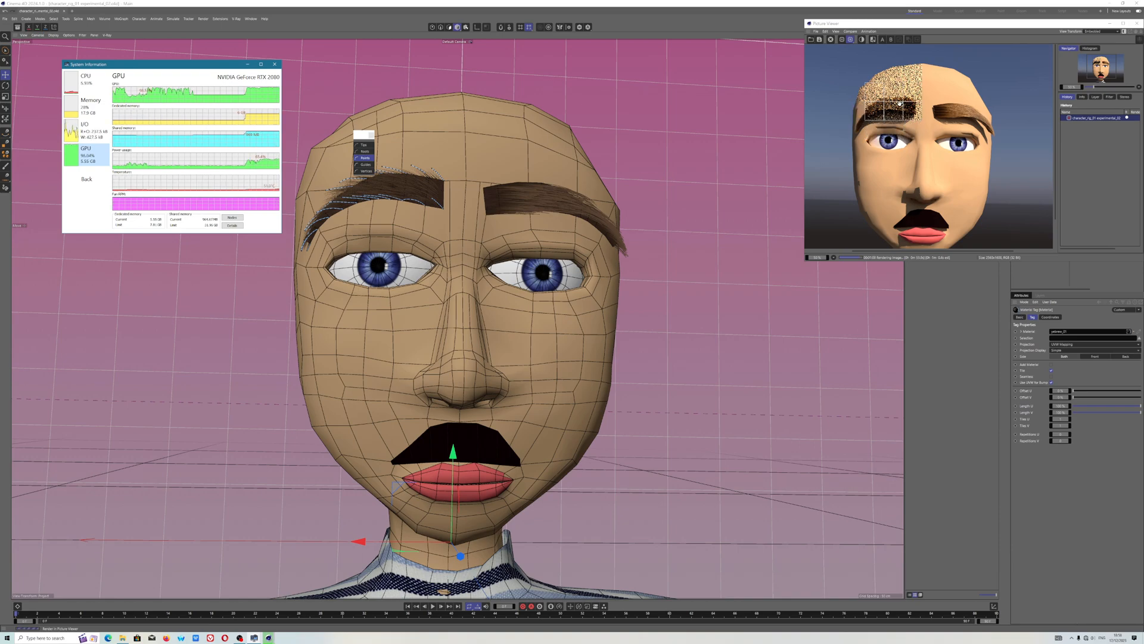
pyautogui.scroll(2, 898, 105)
pyautogui.moveTo(918, 112); pyautogui.dragTo(964, 177)
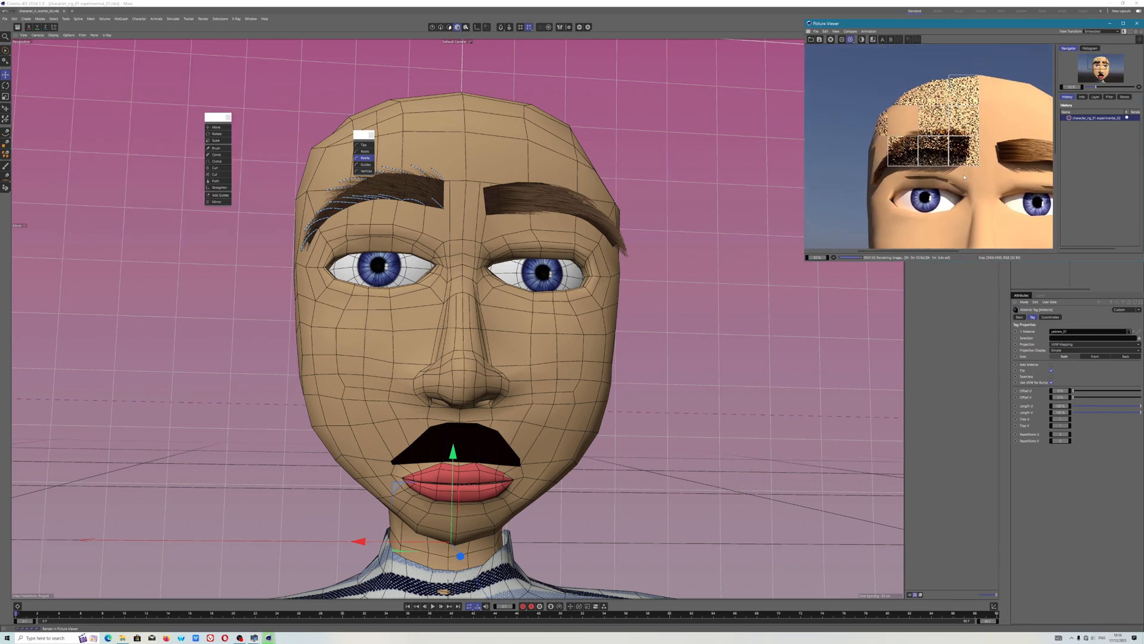
pyautogui.scroll(2, 924, 130)
pyautogui.scroll(-3, 865, 101)
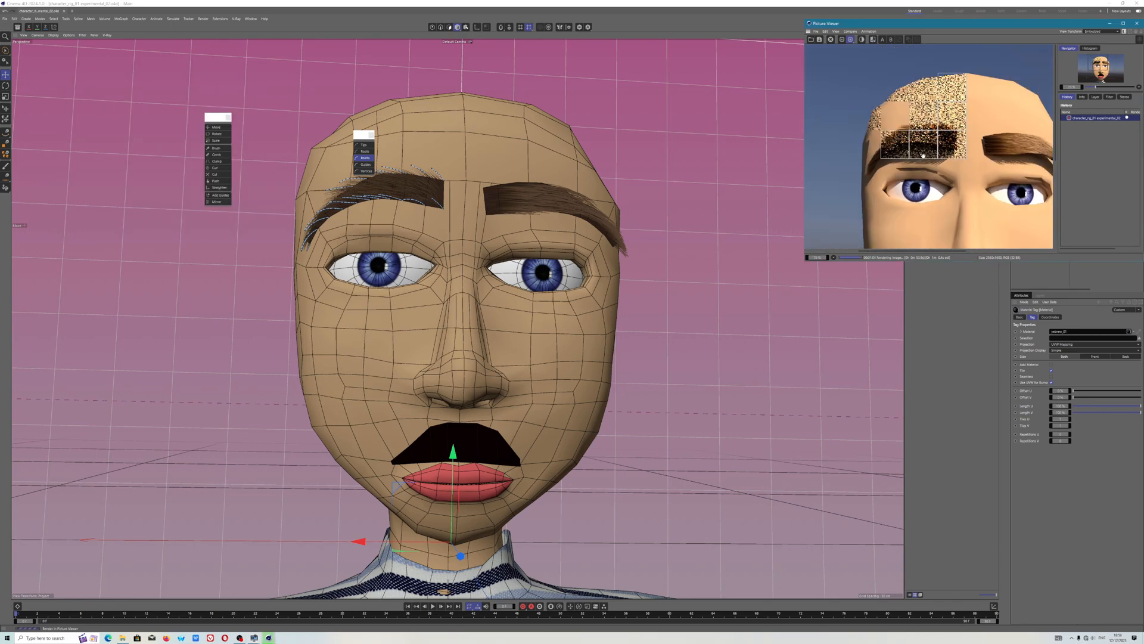
pyautogui.click(257, 641)
pyautogui.click(282, 617)
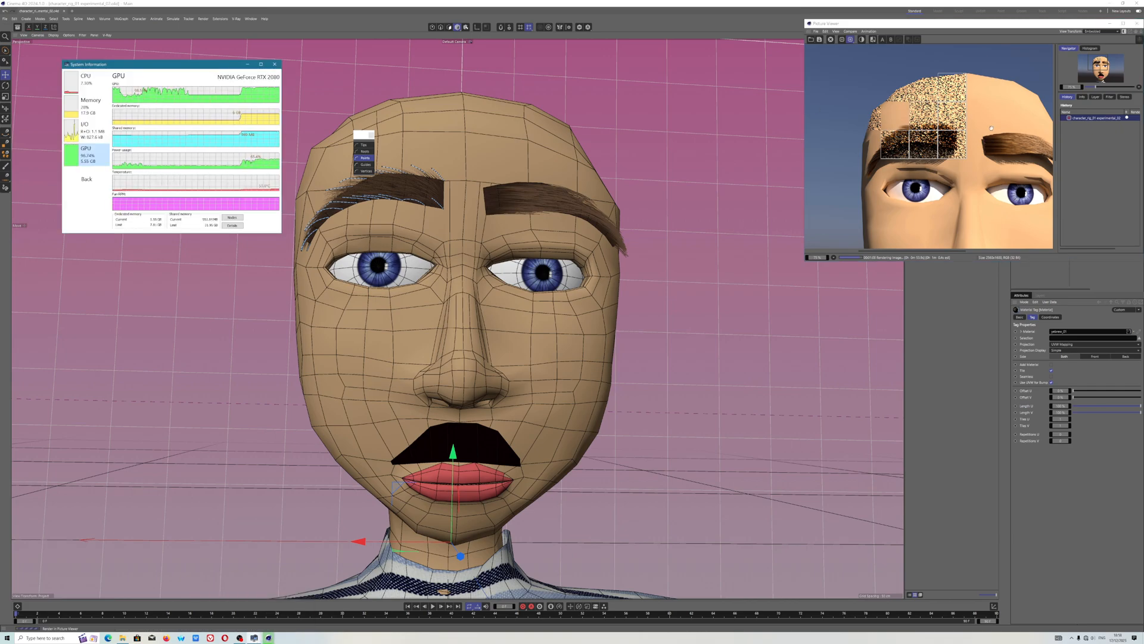
pyautogui.moveTo(965, 152); pyautogui.dragTo(965, 112)
pyautogui.scroll(4, 870, 66)
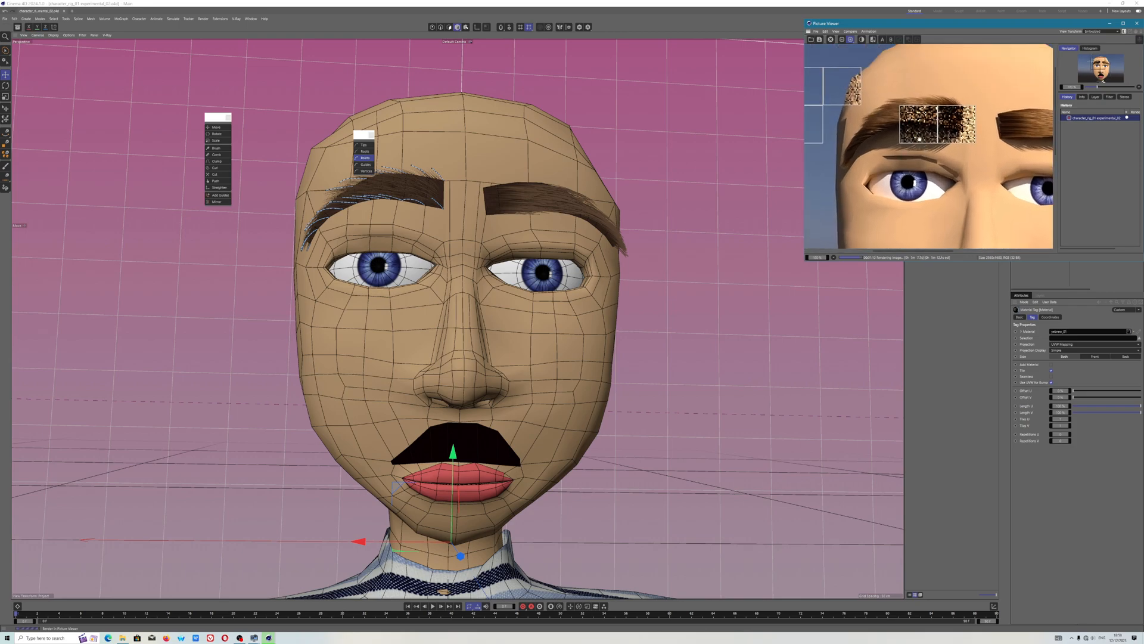
# - Examine the finished render at several magnifications, taking in the whole face, both eyebrows and the moustache
pyautogui.scroll(-5, 919, 134)
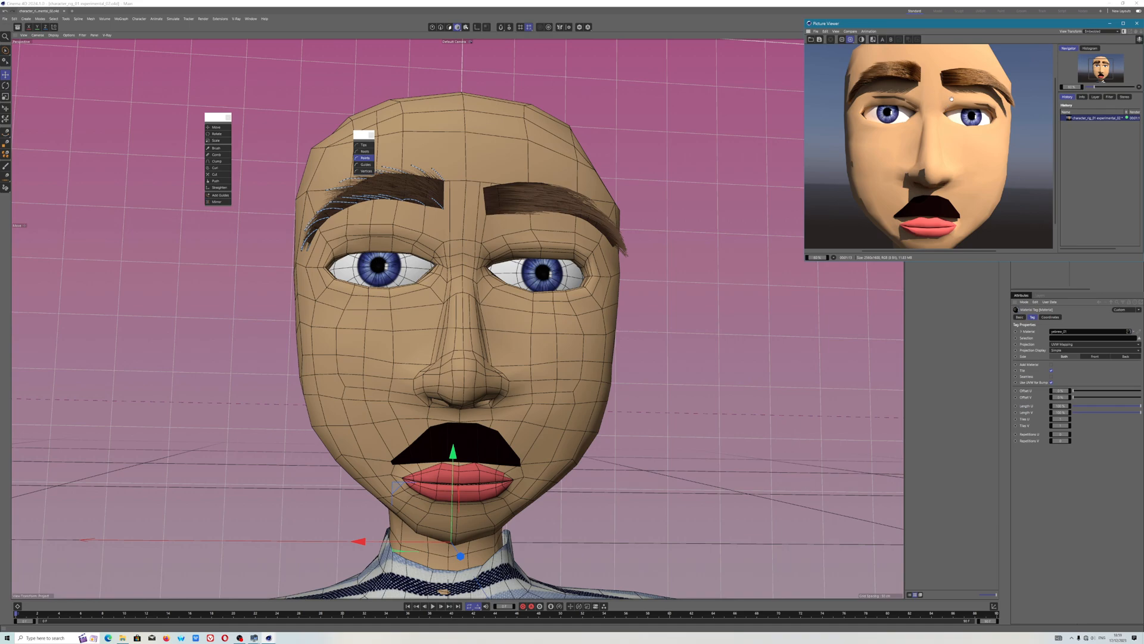
pyautogui.scroll(1, 947, 98)
pyautogui.scroll(-3, 939, 113)
pyautogui.scroll(3, 936, 119)
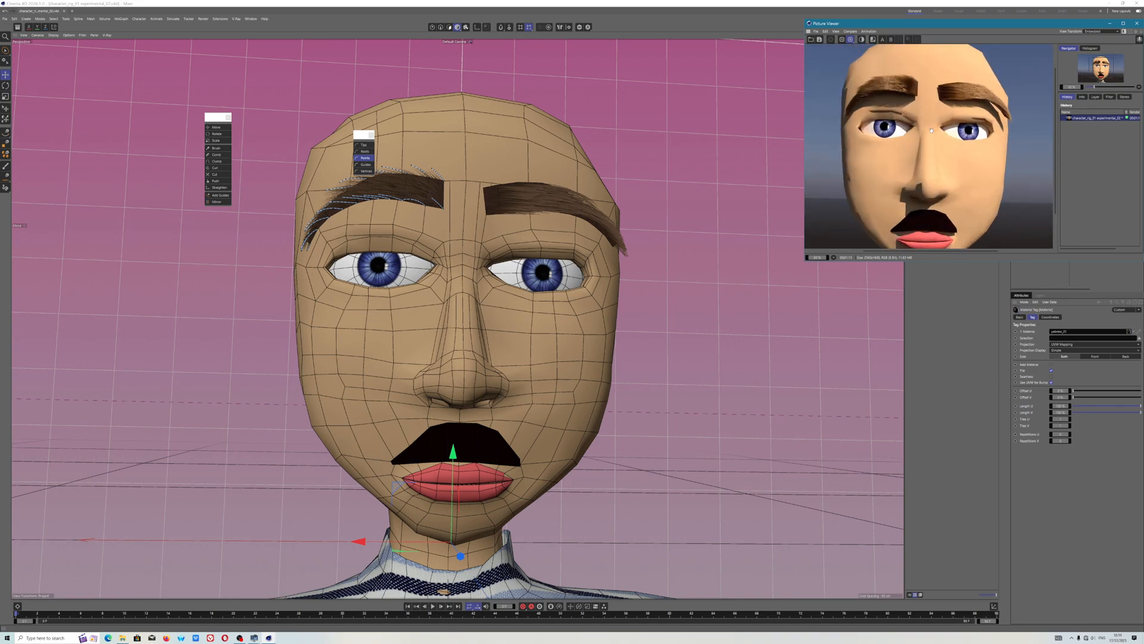
pyautogui.scroll(-2, 931, 130)
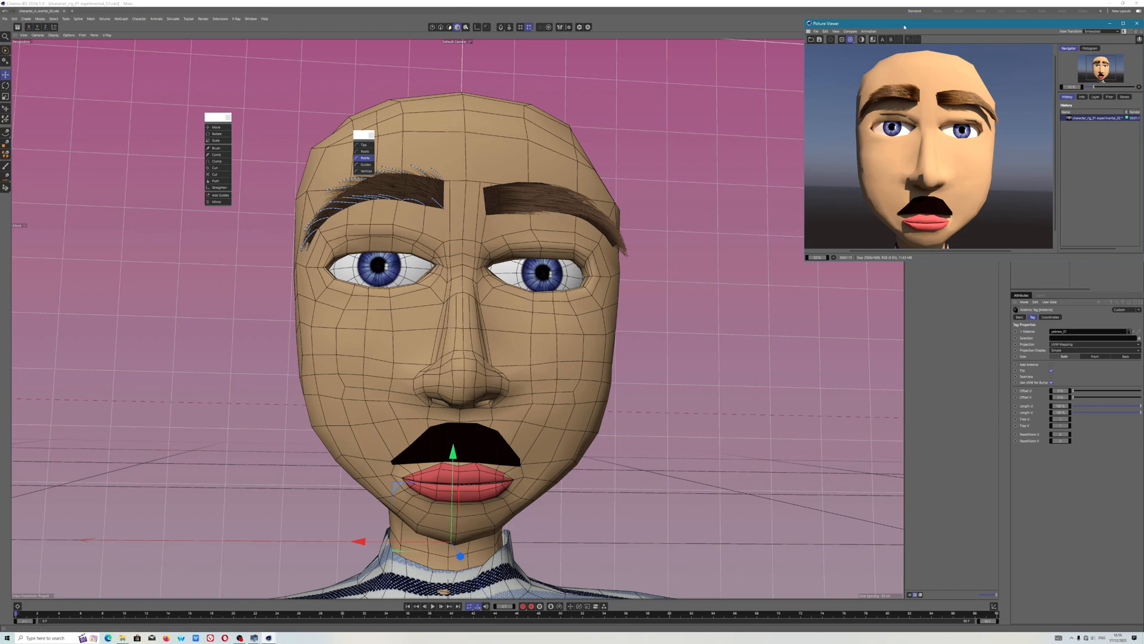
# - Open the render settings beside the Picture Viewer and review the V-Ray global illumination options, including the available GI engines
pyautogui.moveTo(1004, 25); pyautogui.dragTo(629, 72)
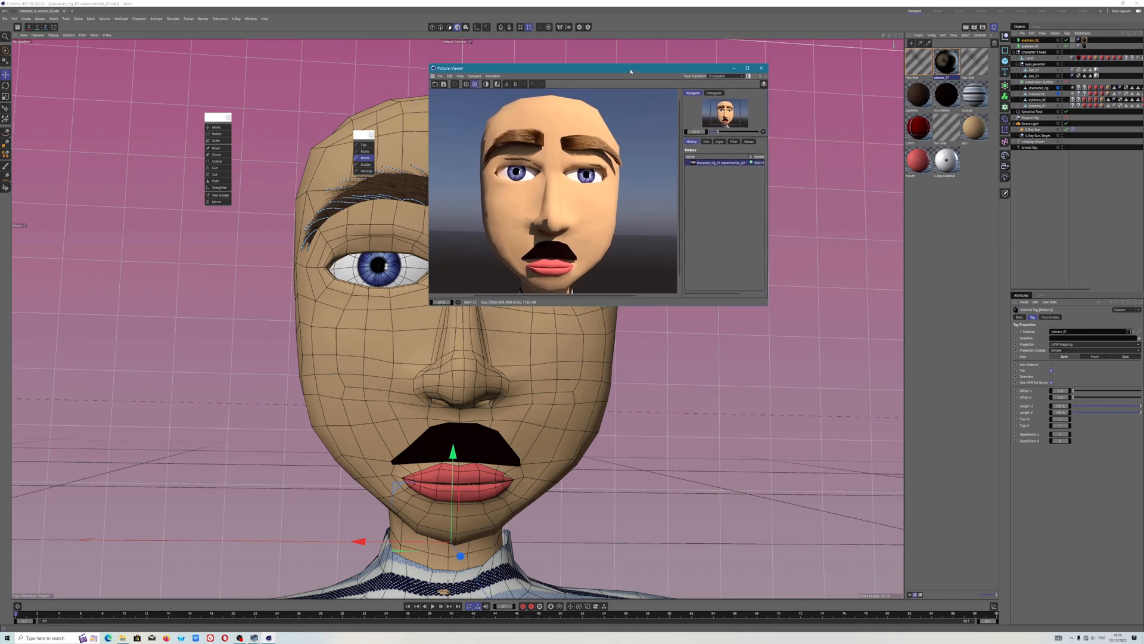
pyautogui.click(984, 27)
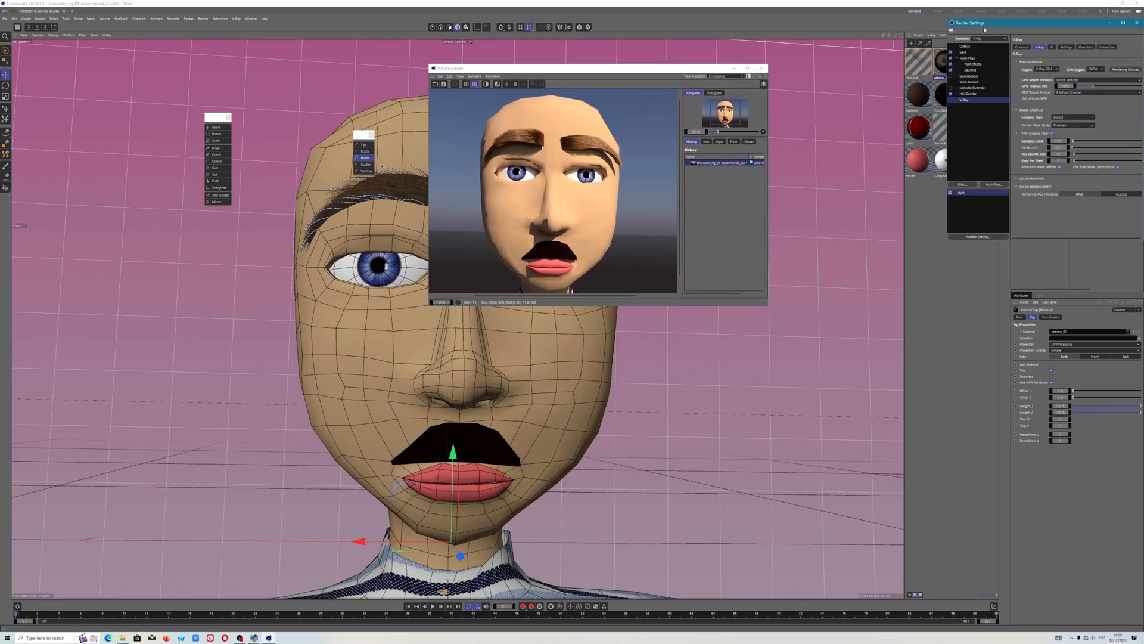
pyautogui.moveTo(1021, 26); pyautogui.dragTo(538, 151)
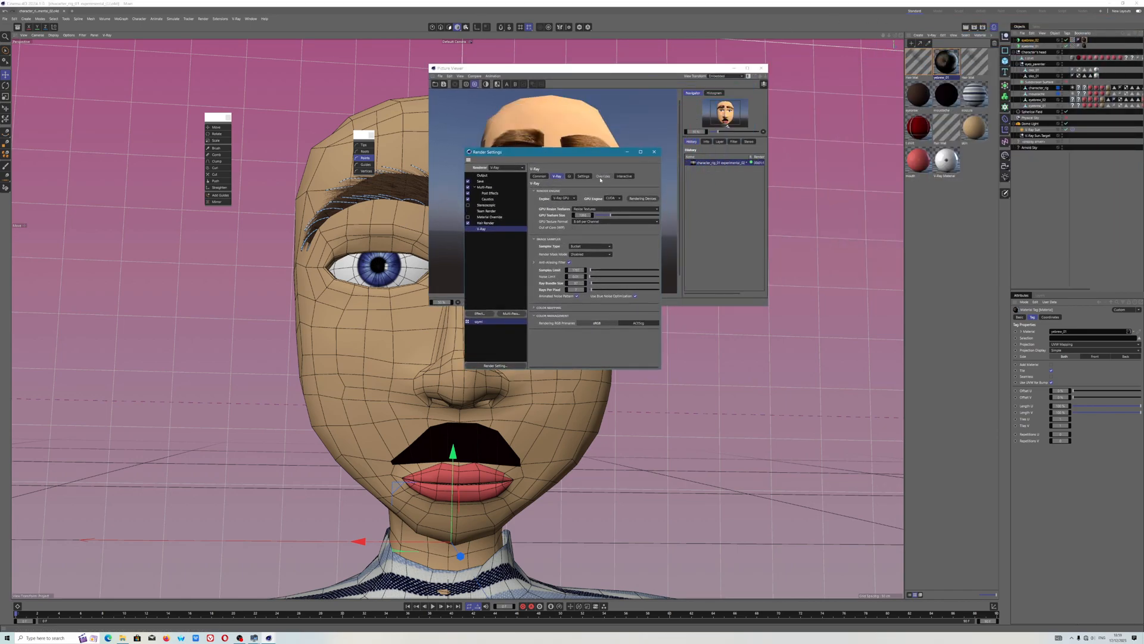
pyautogui.click(569, 175)
pyautogui.moveTo(537, 151); pyautogui.dragTo(765, 255)
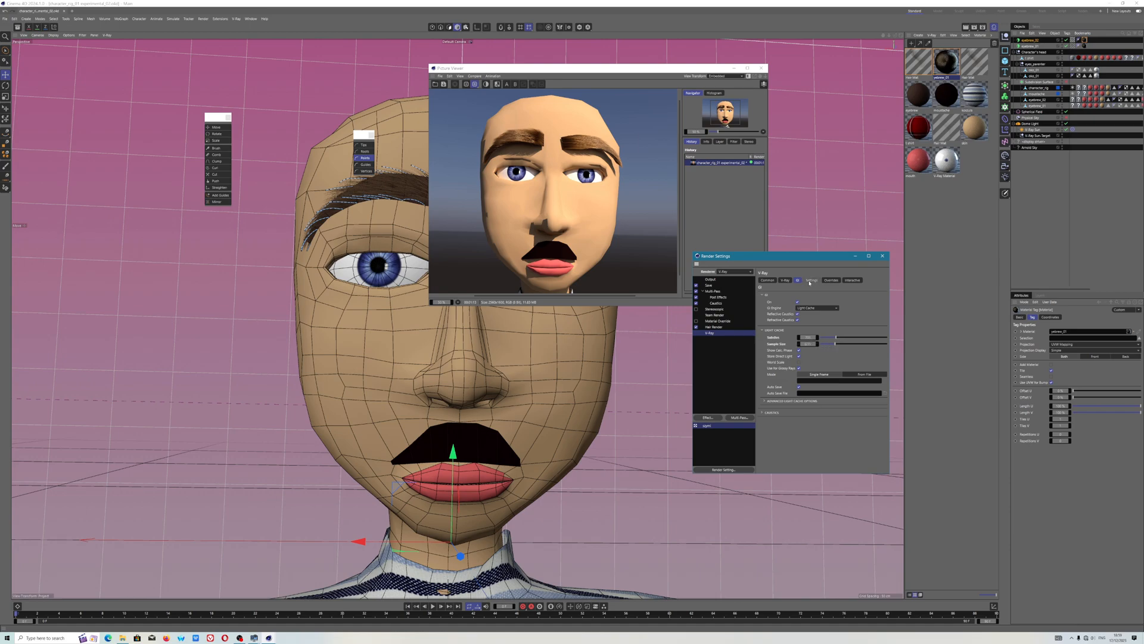
pyautogui.click(808, 308)
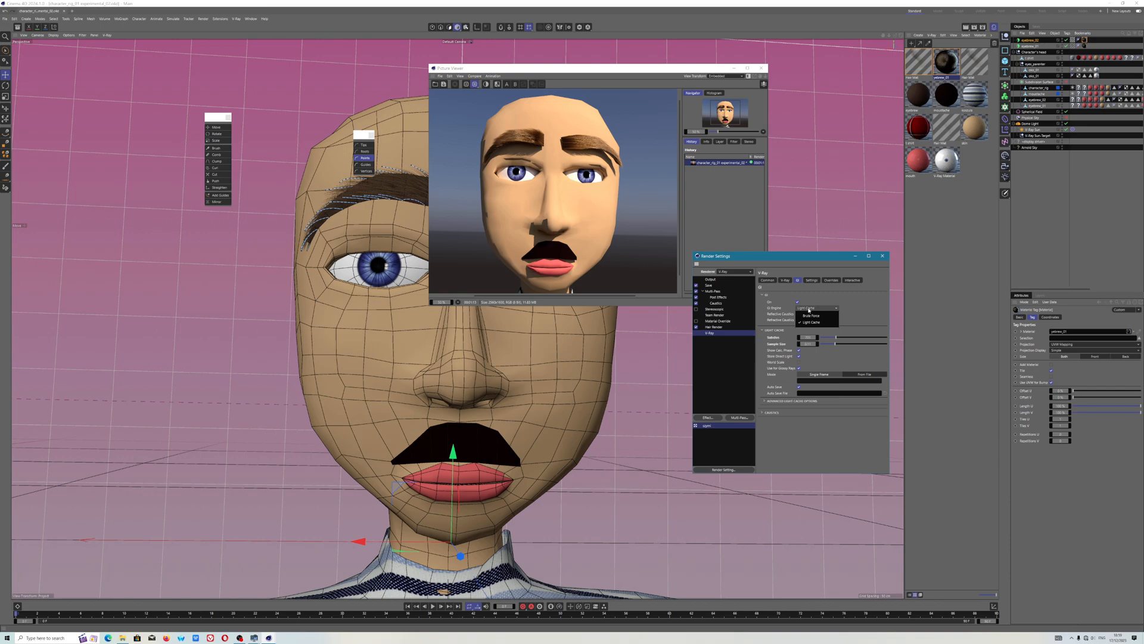
pyautogui.click(780, 312)
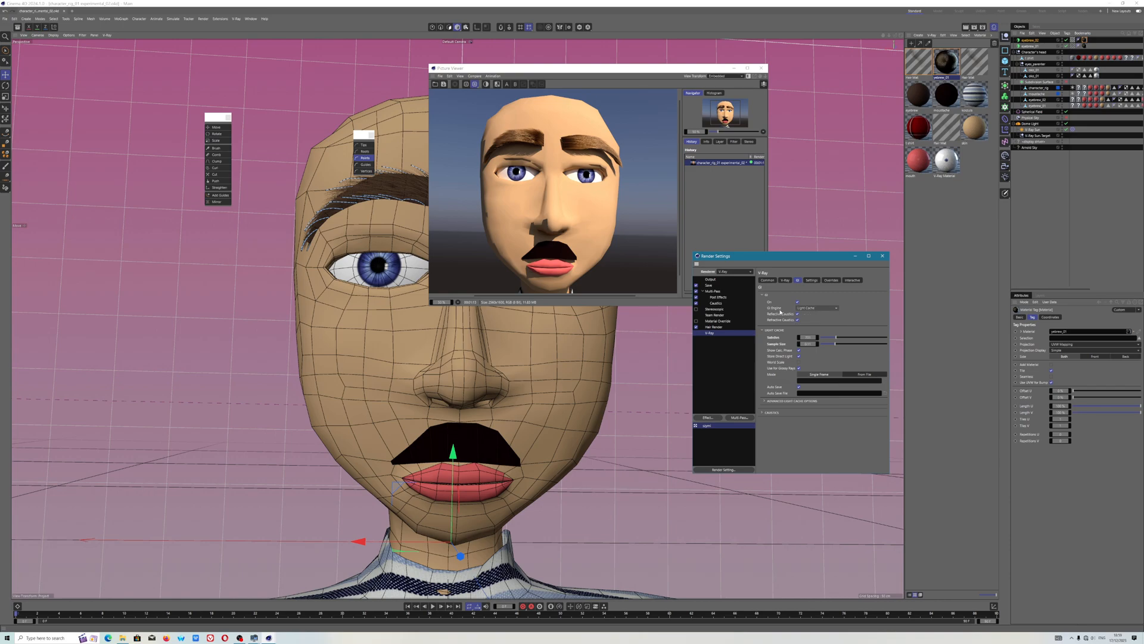
# - Review V-Ray's general settings for displacement and system, and check the profiler's mode options
pyautogui.click(811, 280)
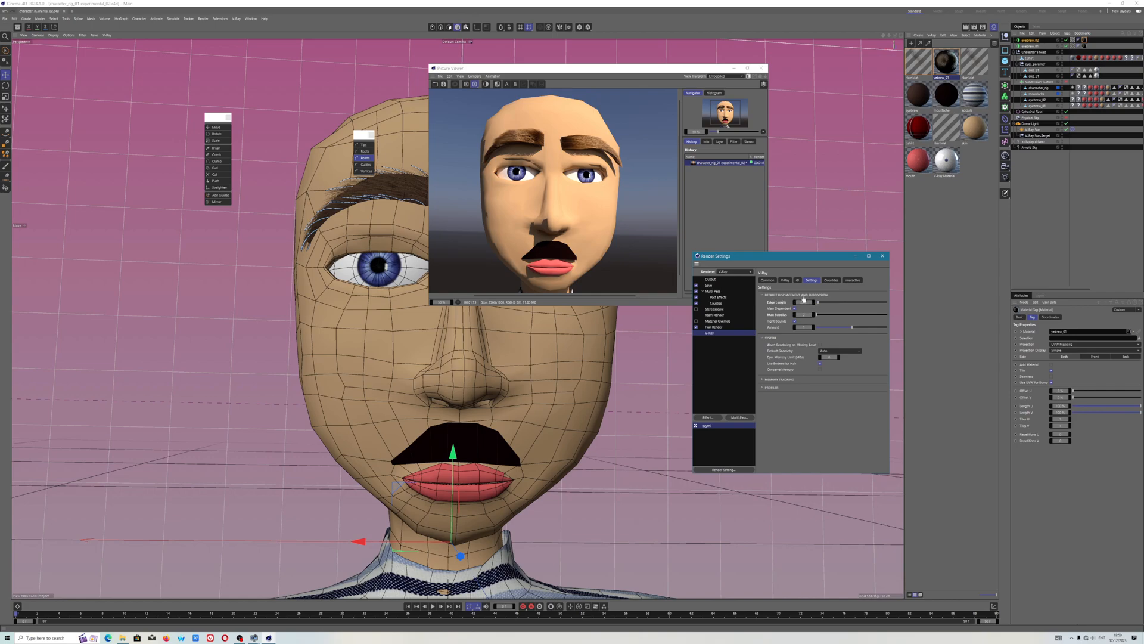
pyautogui.click(781, 379)
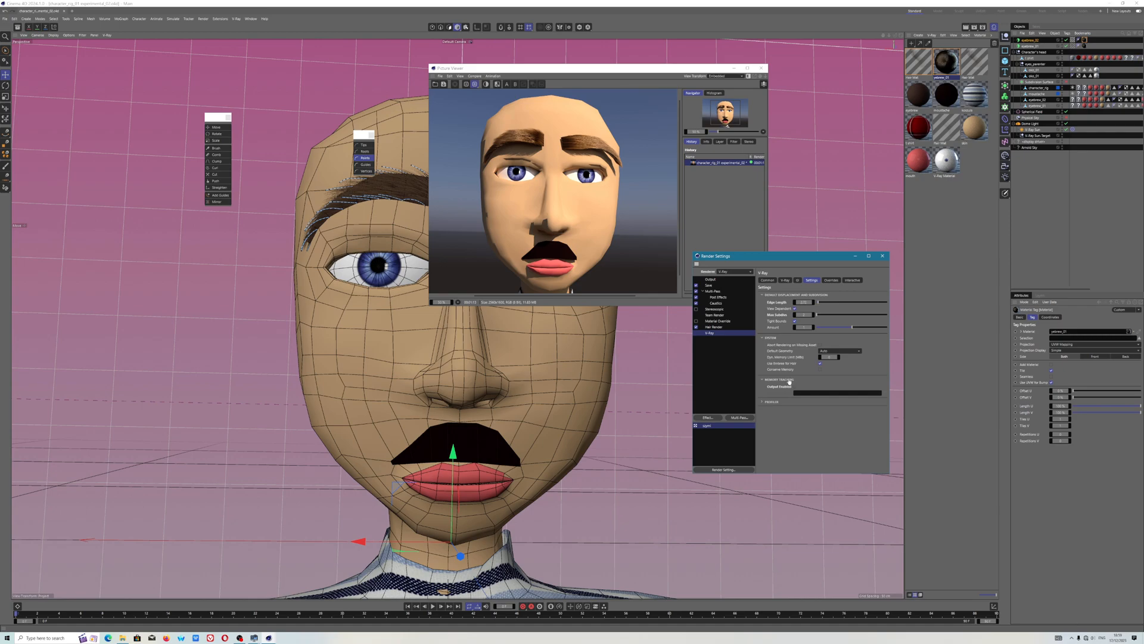
pyautogui.click(792, 402)
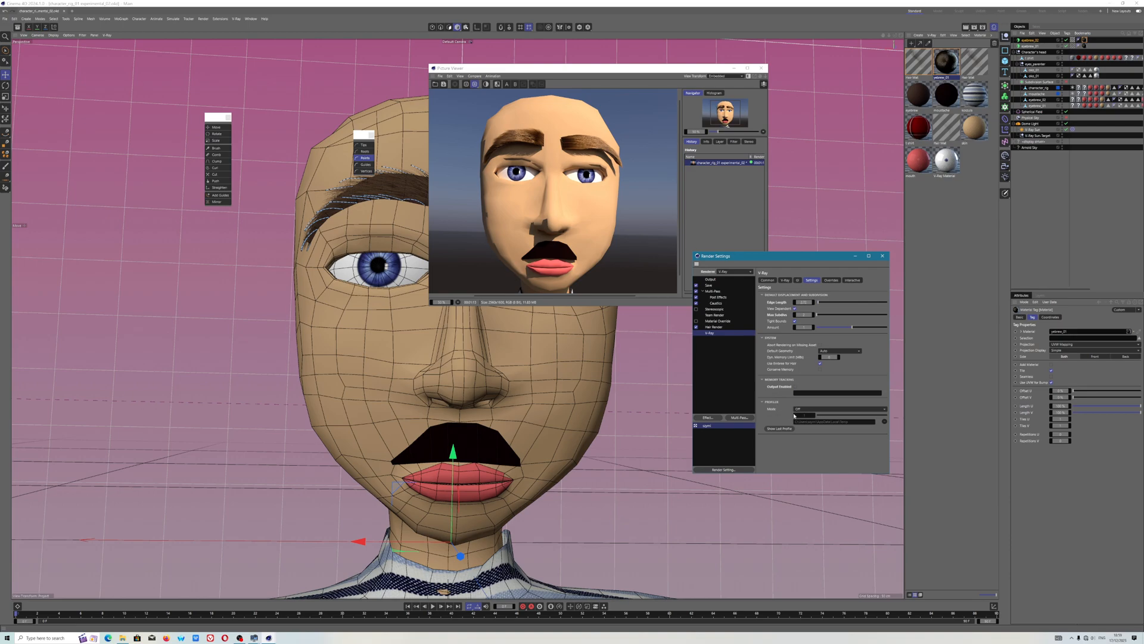
pyautogui.click(819, 409)
pyautogui.click(816, 416)
# - Review the V-Ray overrides for geometry, lights, materials and textures
pyautogui.click(832, 280)
pyautogui.click(771, 333)
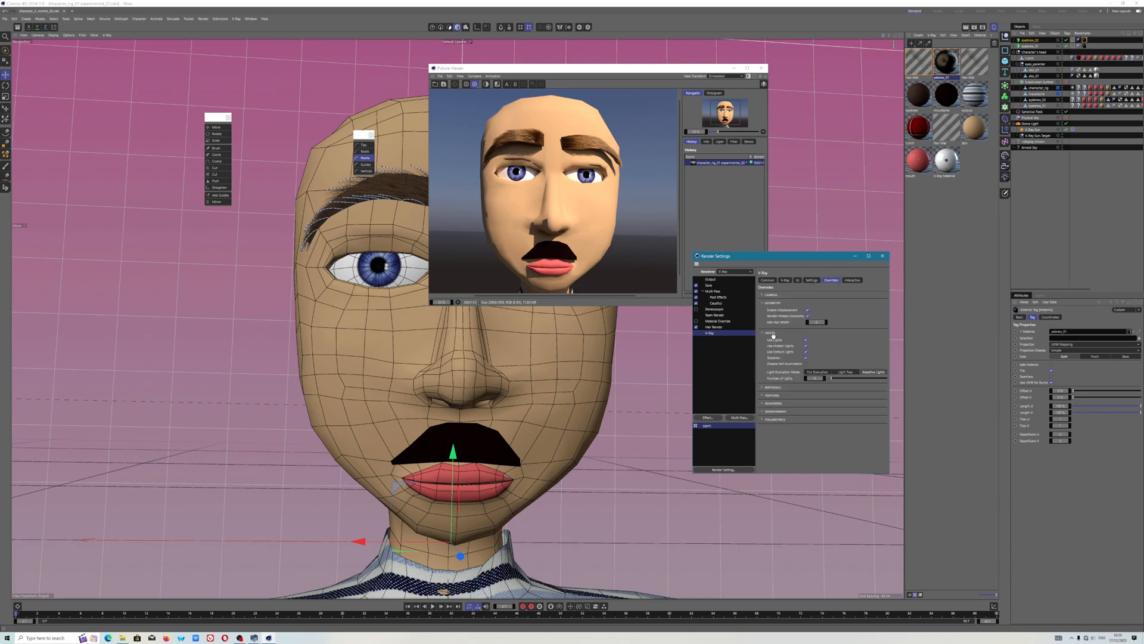
pyautogui.click(773, 387)
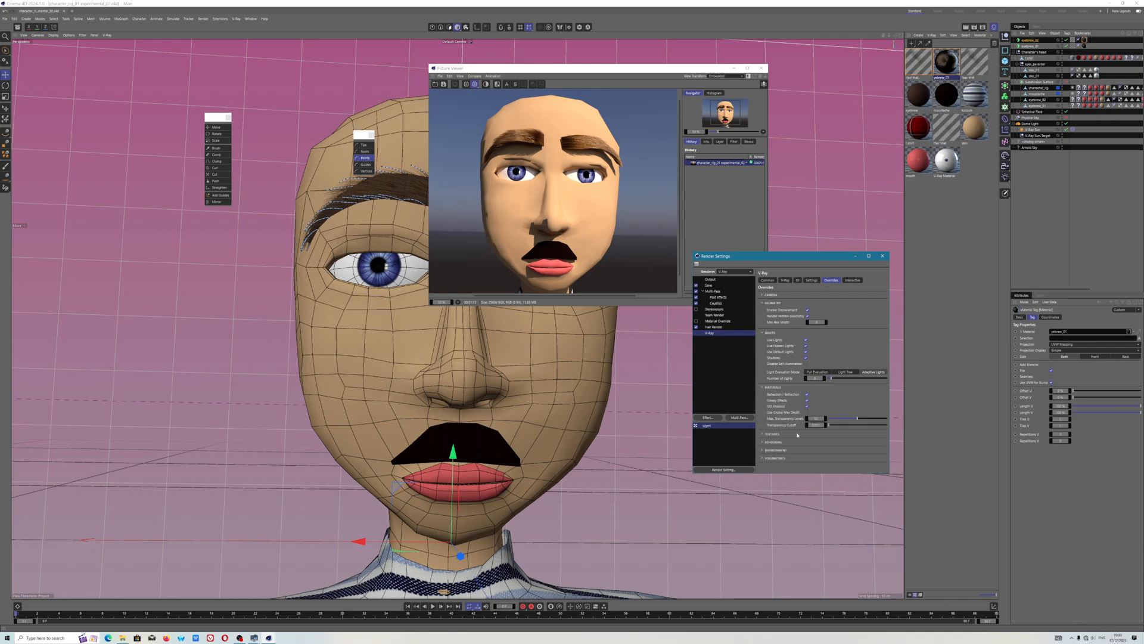
pyautogui.click(773, 434)
pyautogui.scroll(-1, 811, 439)
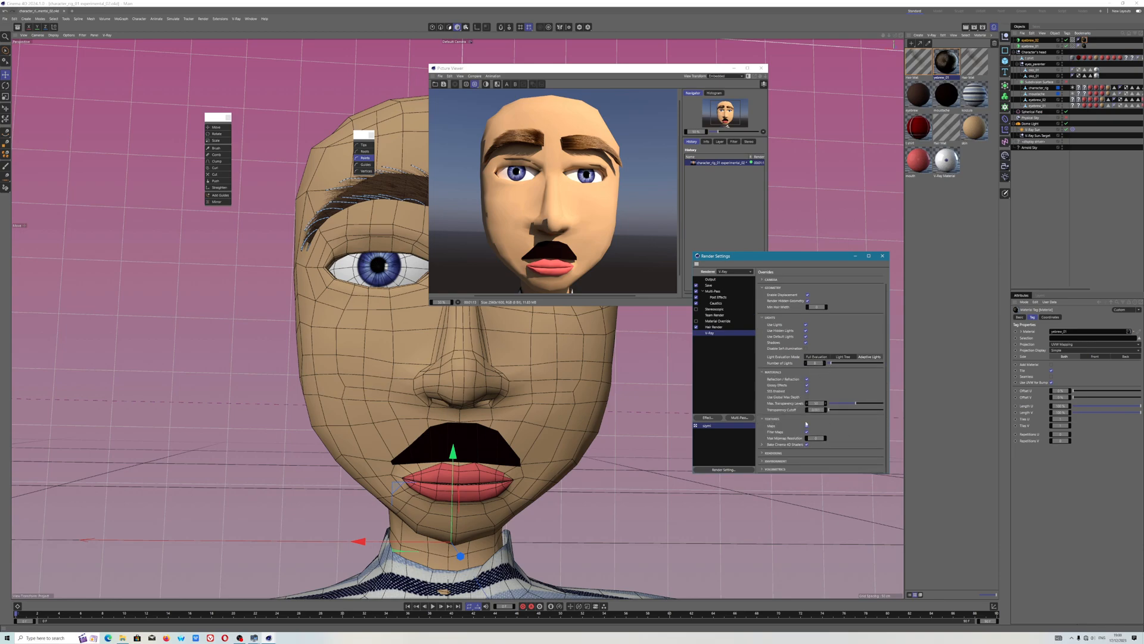
# - Examine the V-Ray rendering and environment overrides, including the expanded Override GI options
pyautogui.click(778, 454)
pyautogui.scroll(-2, 798, 459)
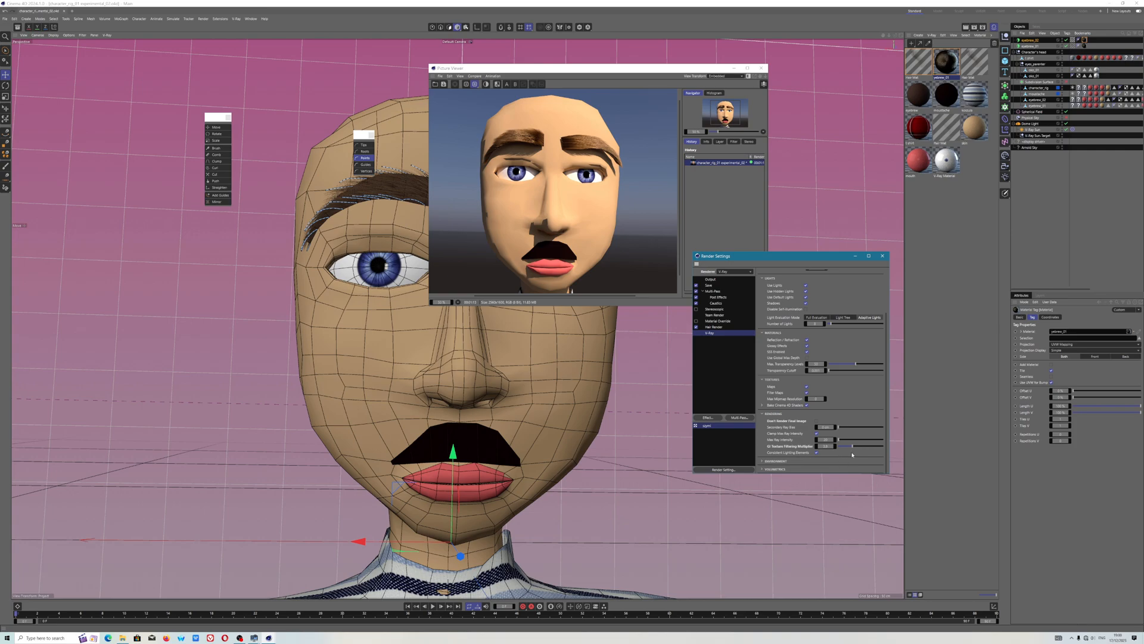
pyautogui.click(783, 463)
pyautogui.scroll(-3, 824, 458)
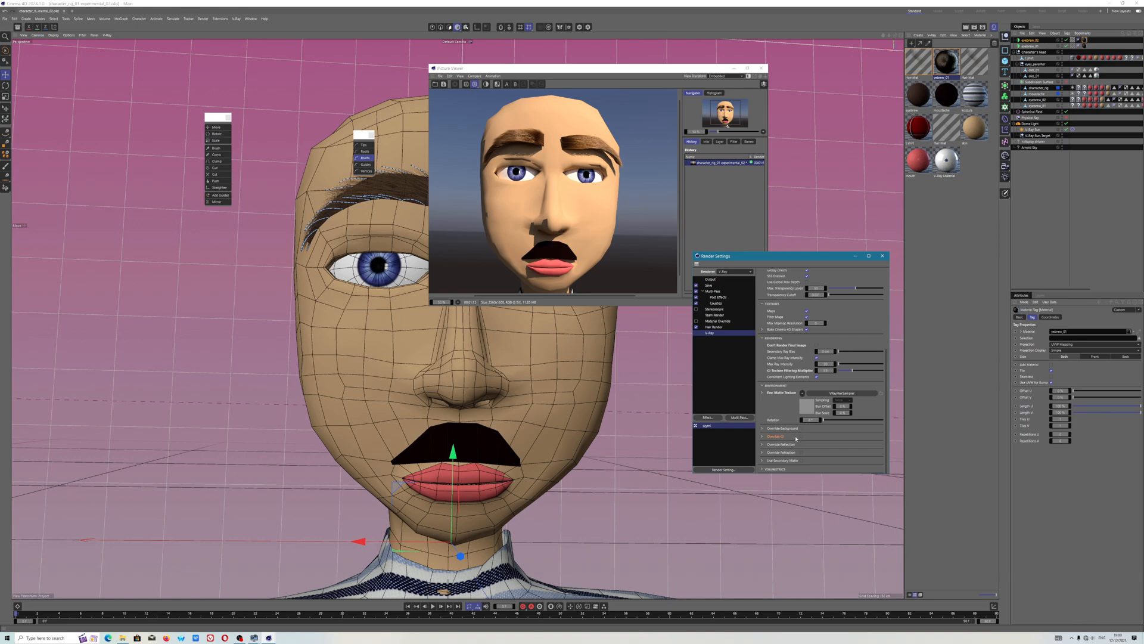
pyautogui.scroll(1, 802, 440)
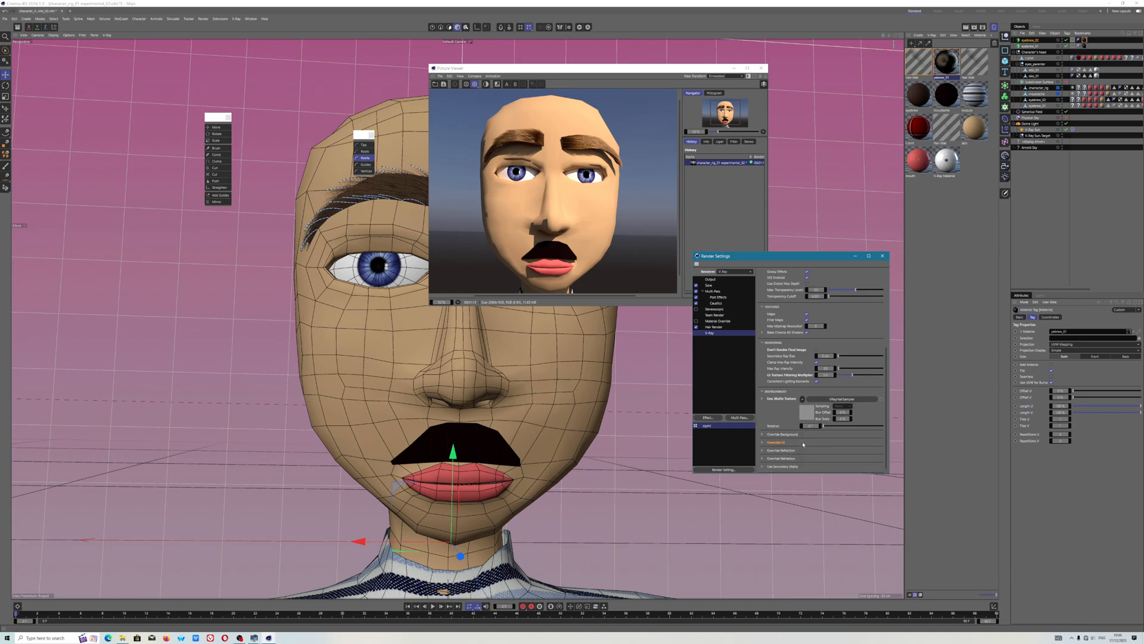
pyautogui.scroll(5, 771, 445)
pyautogui.scroll(-5, 807, 443)
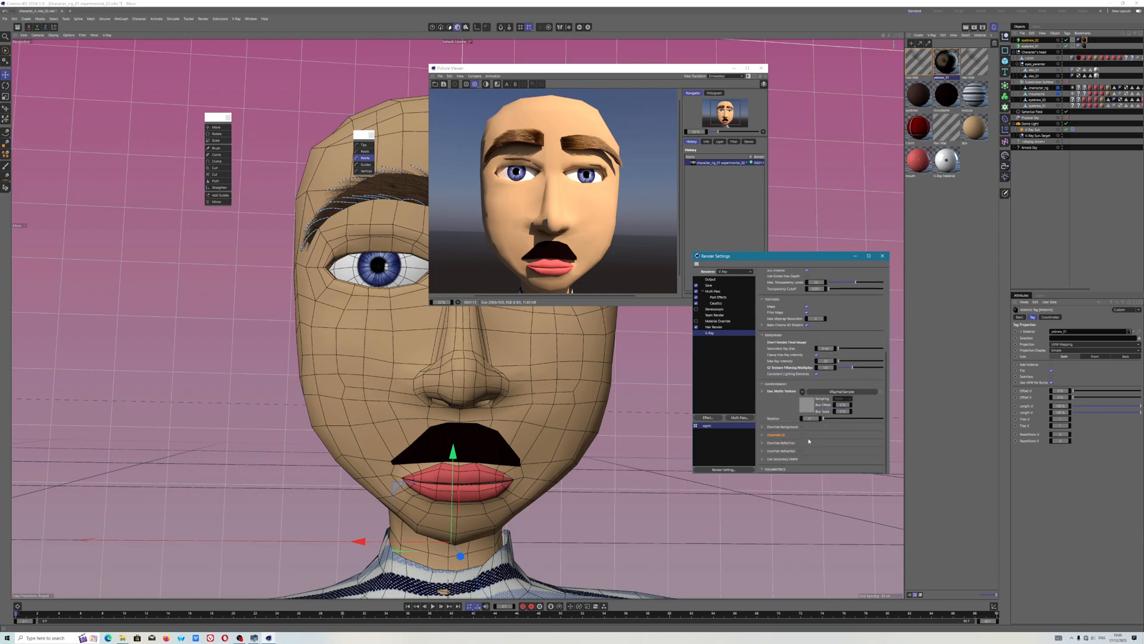
pyautogui.click(800, 436)
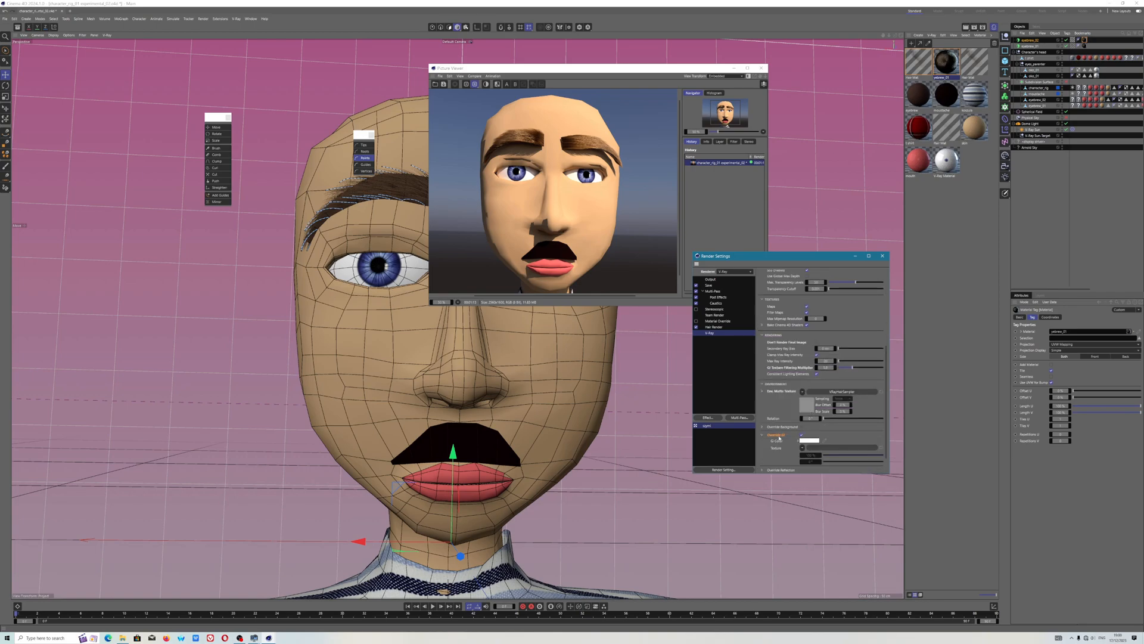
pyautogui.scroll(5, 804, 411)
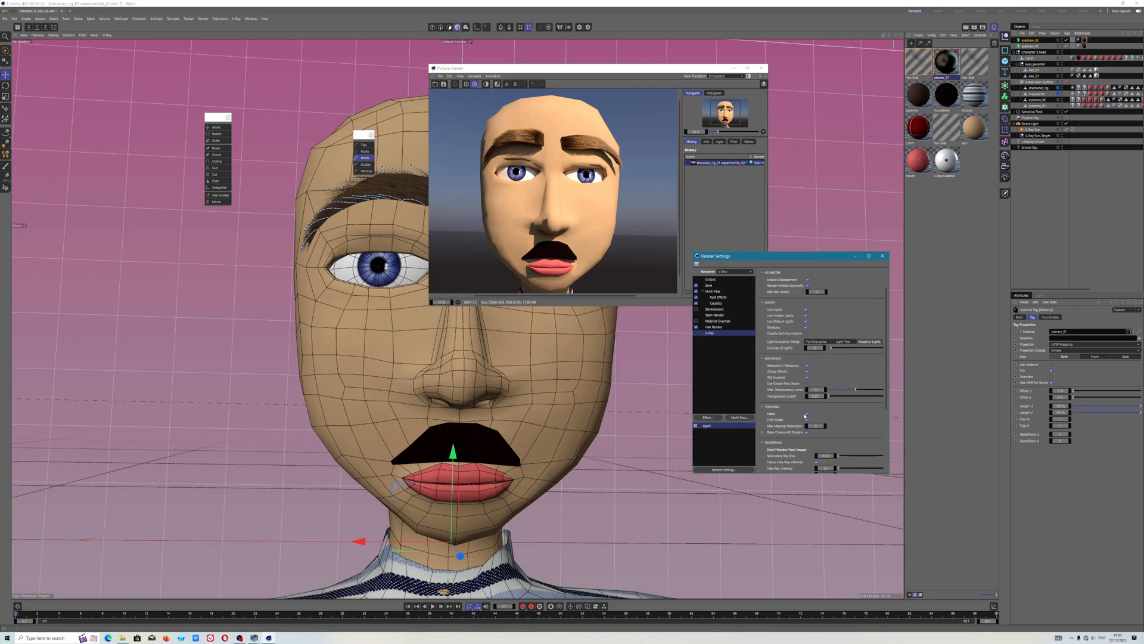
# - Close the render settings and reposition the Picture Viewer clear of the material and object lists
pyautogui.click(883, 255)
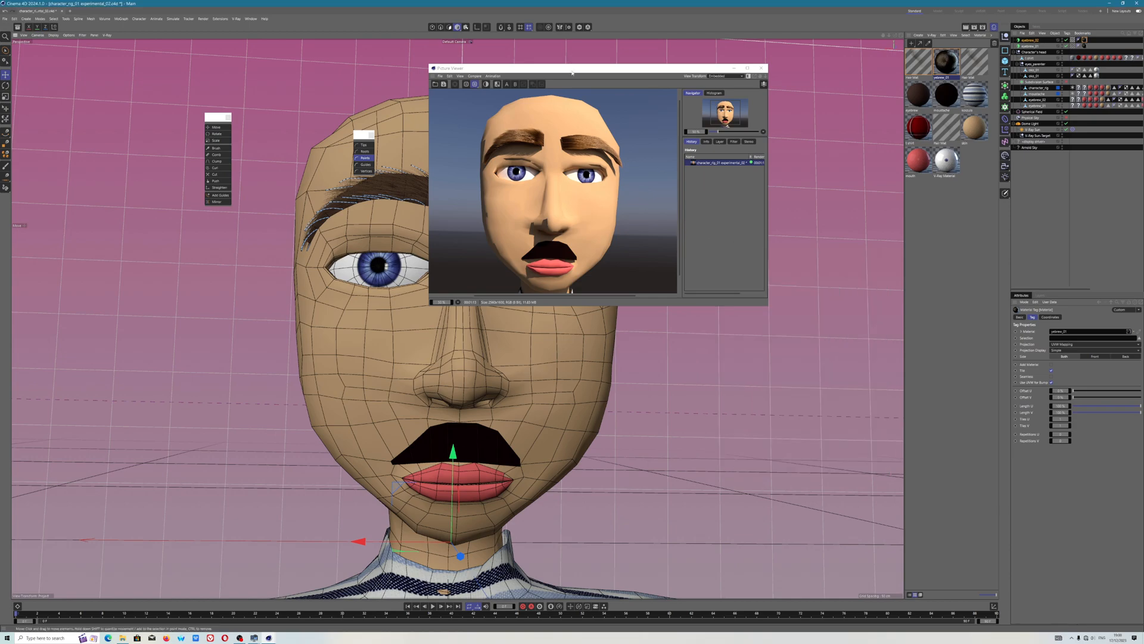
pyautogui.moveTo(571, 69); pyautogui.dragTo(754, 115)
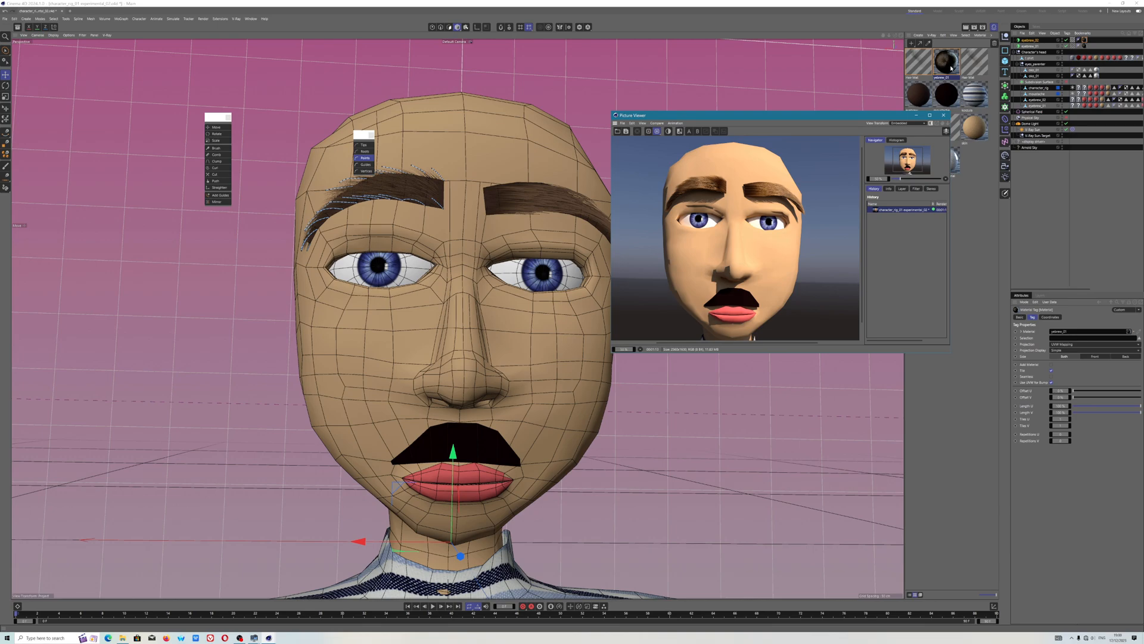
pyautogui.moveTo(862, 119); pyautogui.dragTo(804, 116)
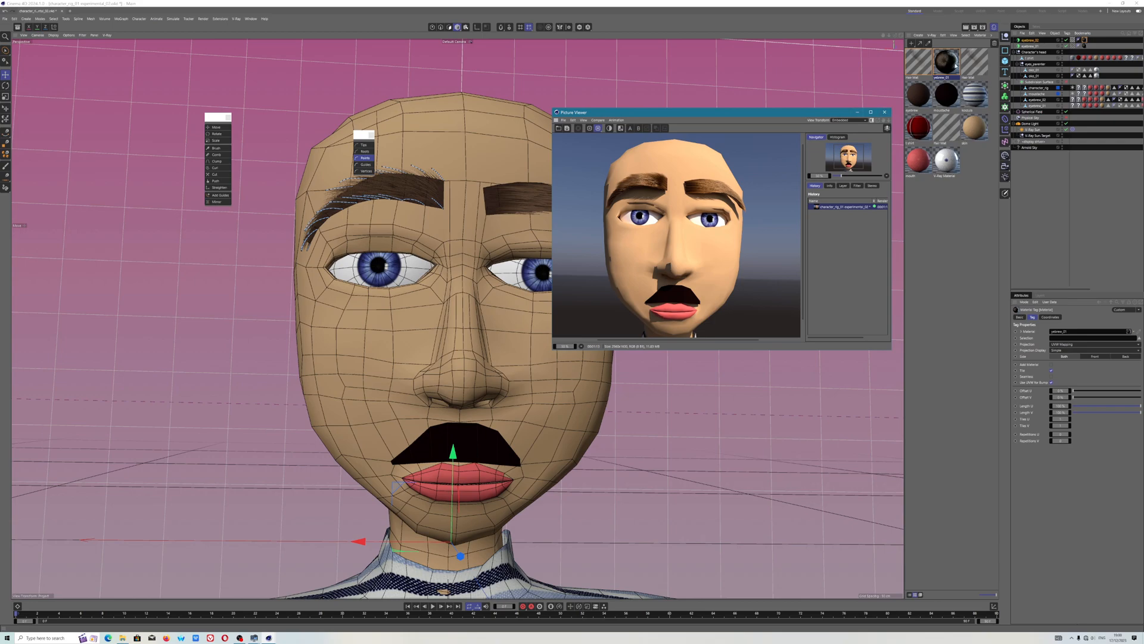